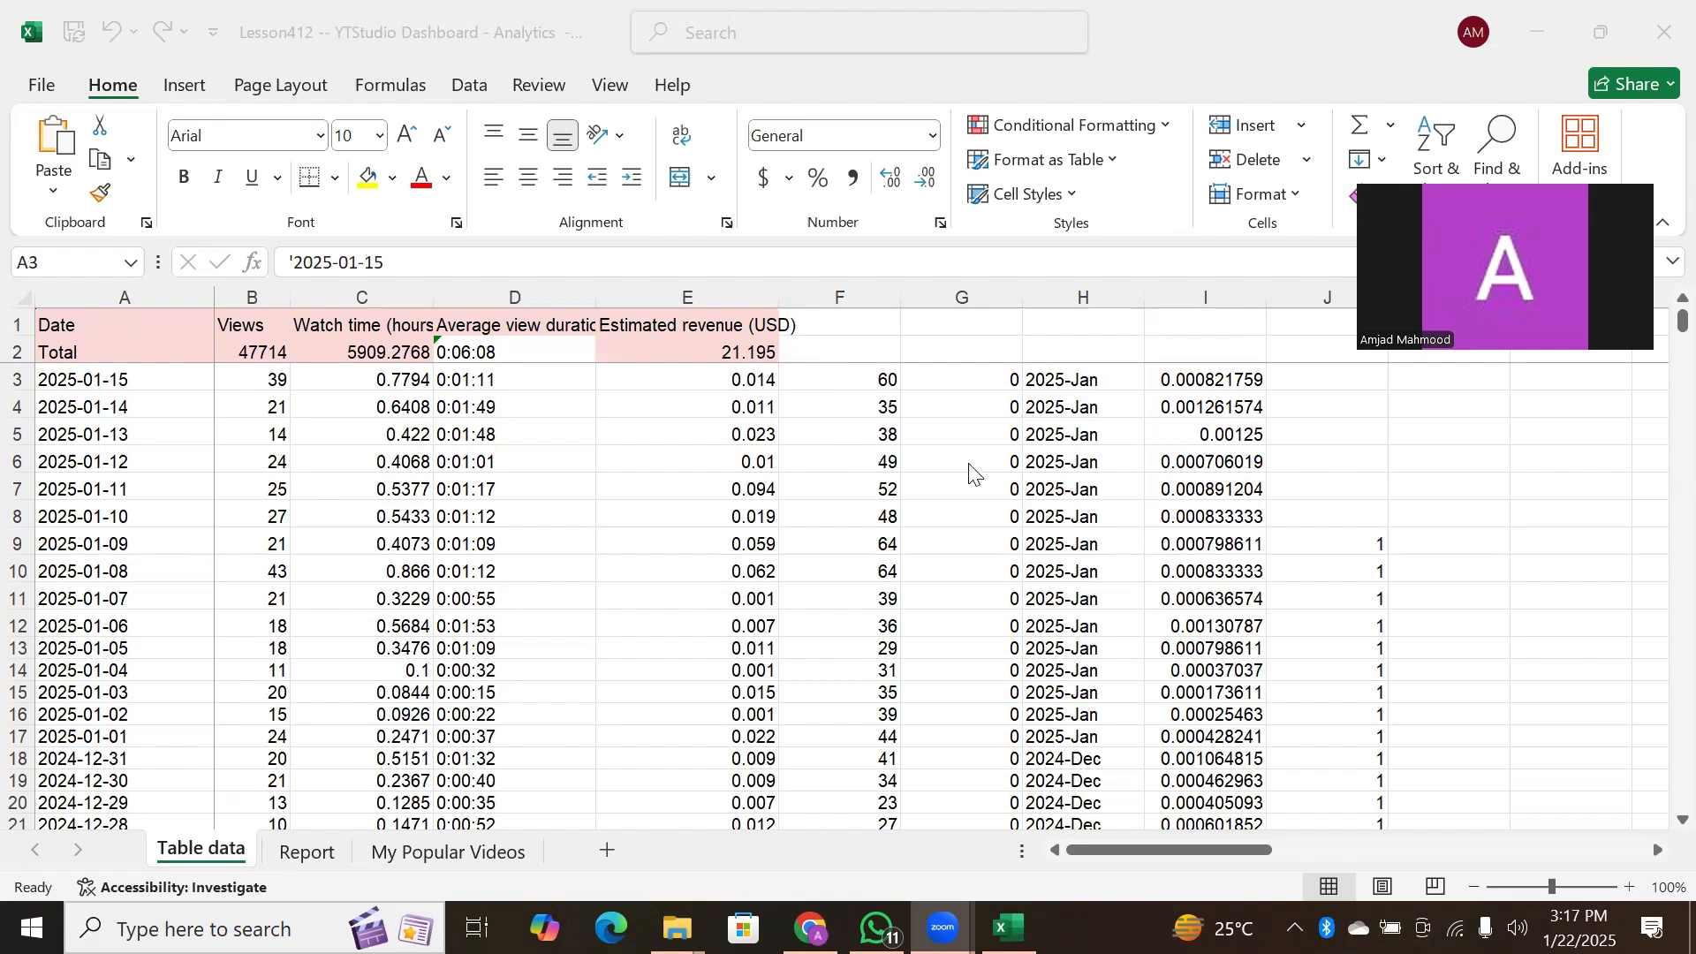
Open the Report sheet and generate the comparative analysis for Views with option 1
click(56, 346)
click(57, 346)
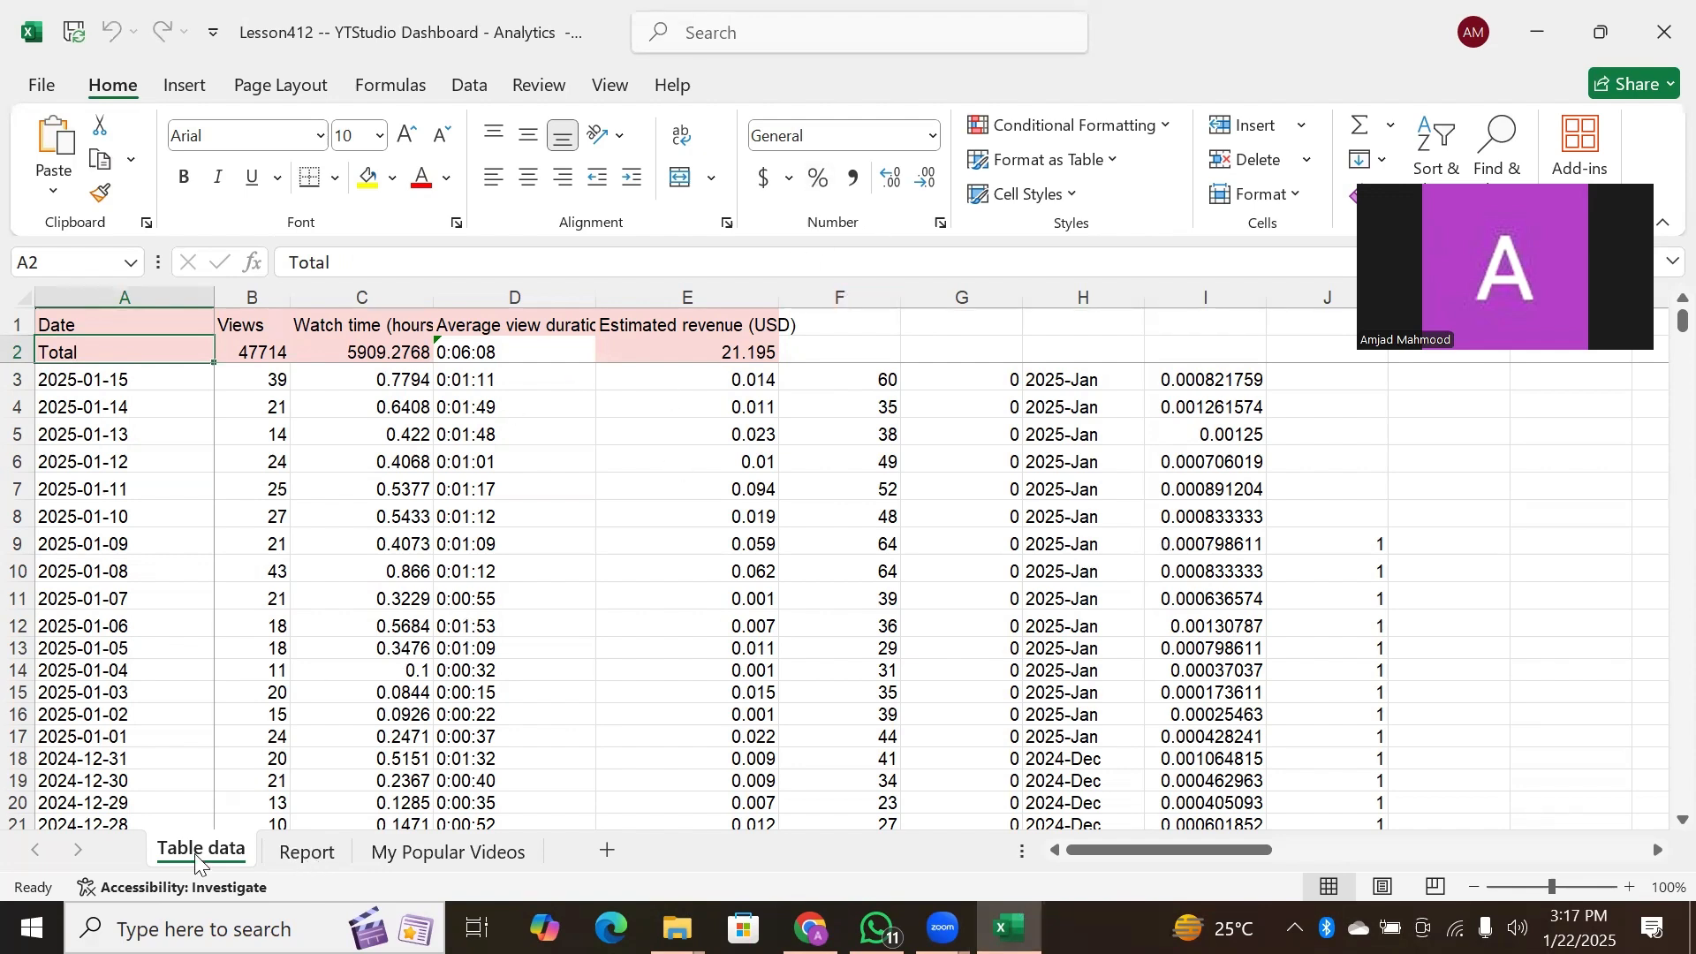
click(300, 851)
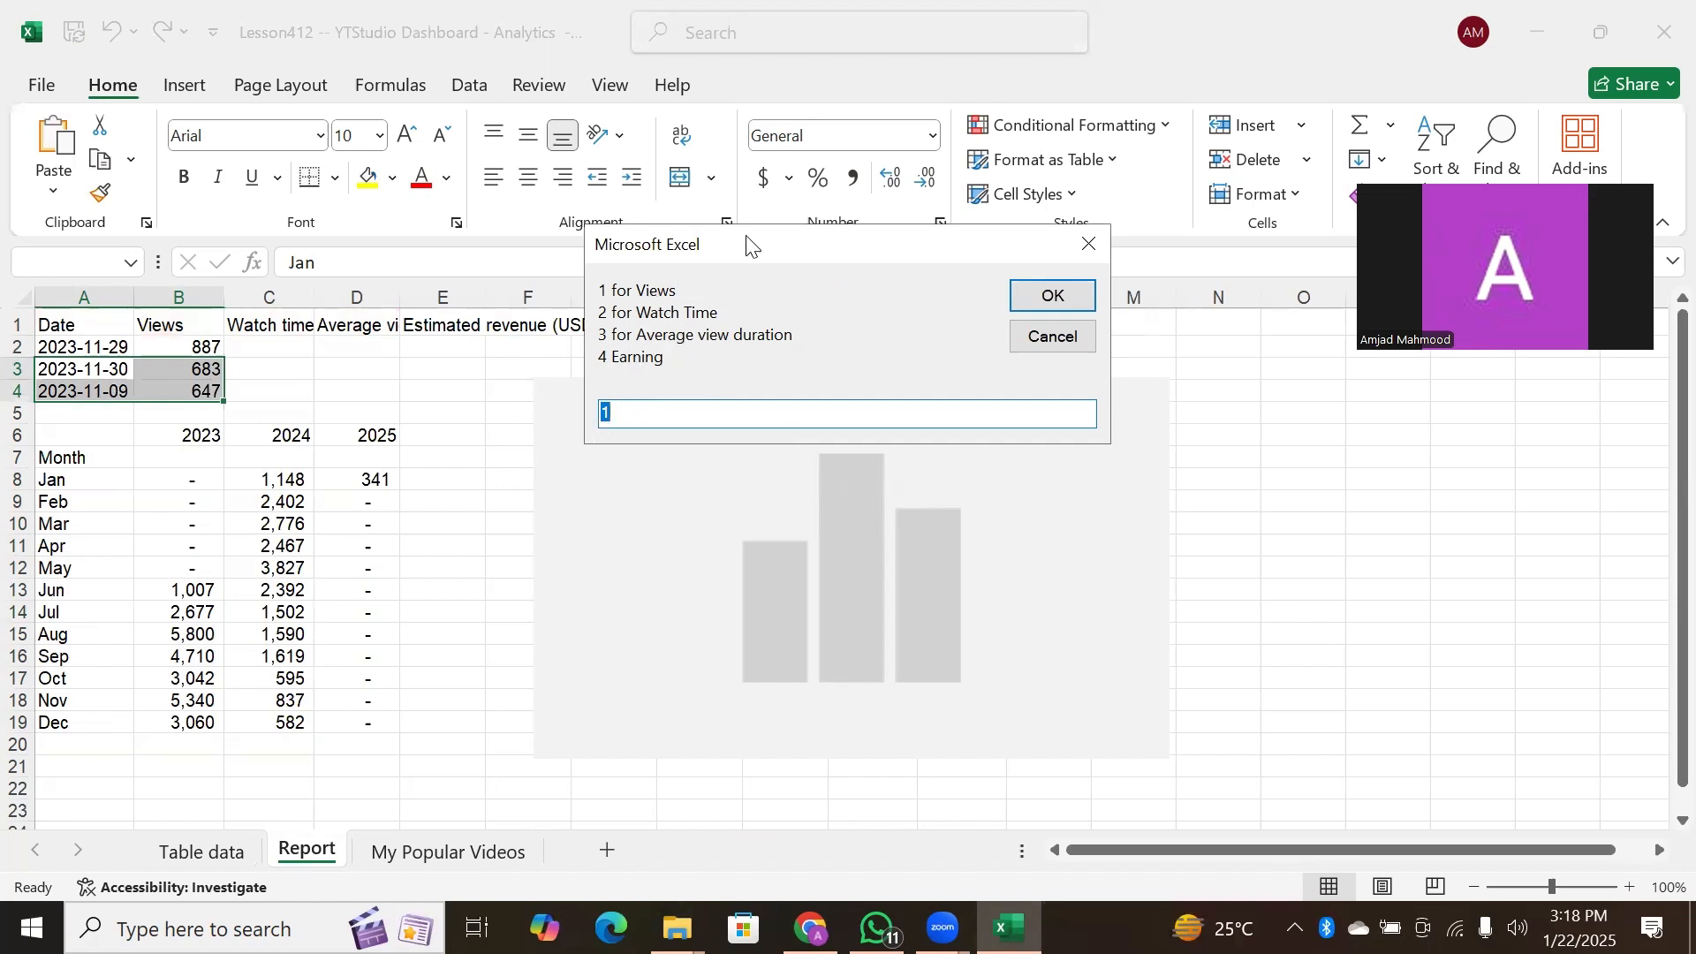
drag(732, 250, 518, 231)
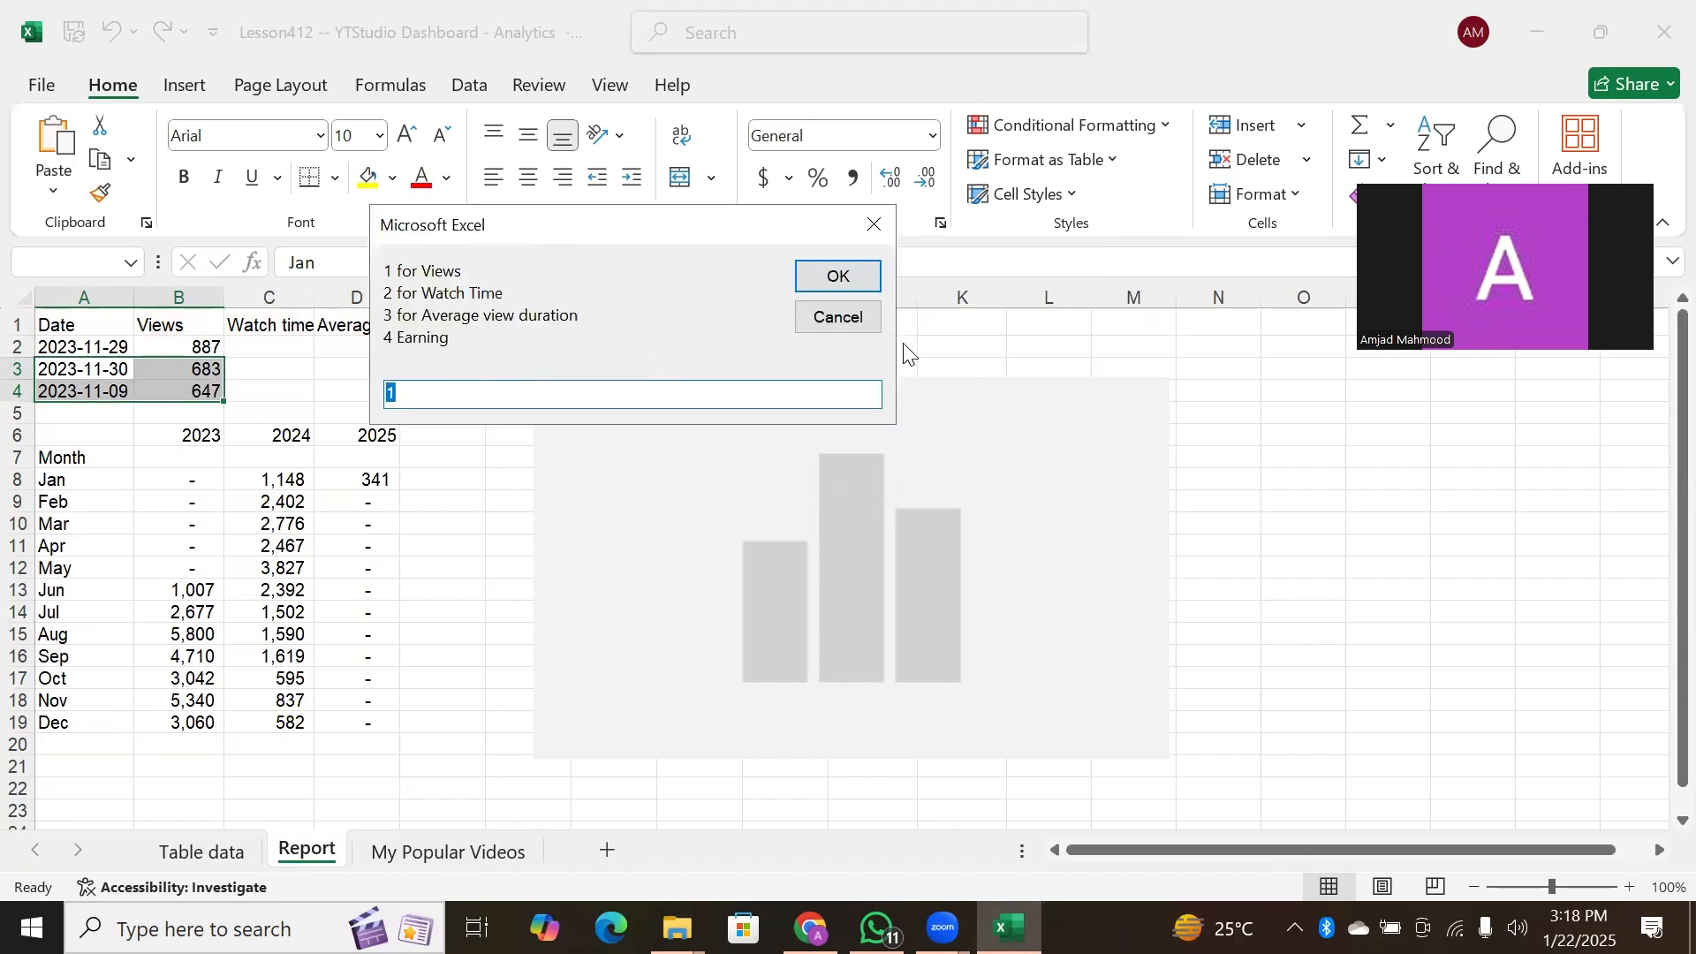
click(823, 281)
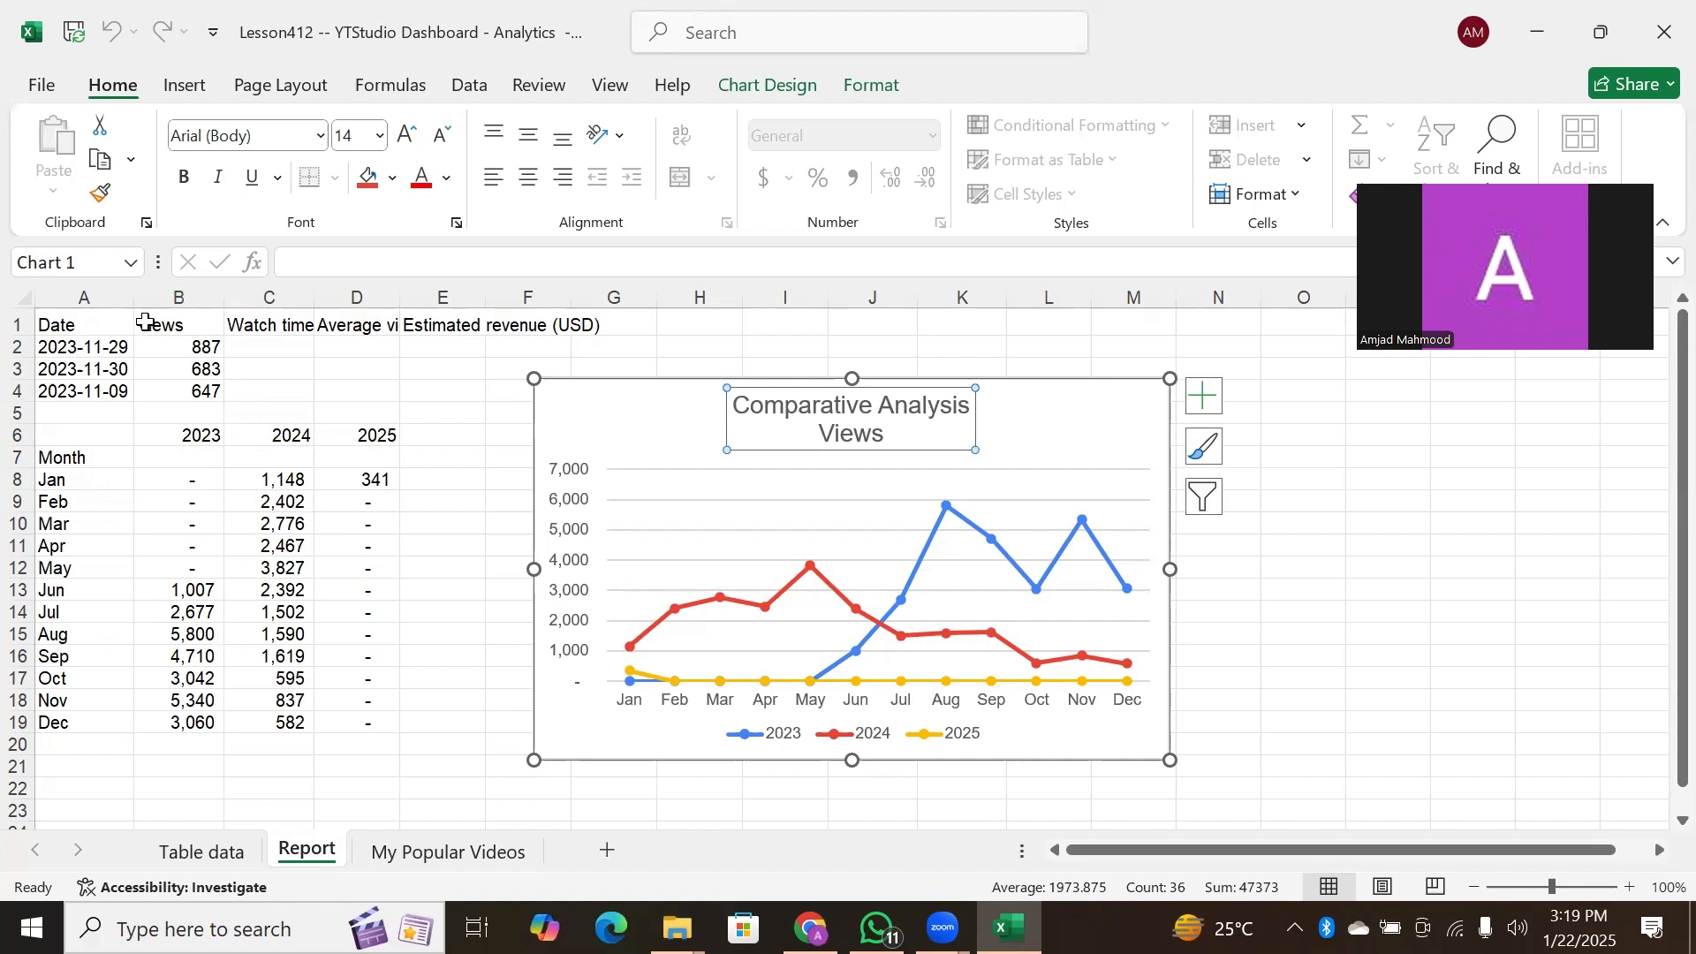
Examine the metric headings in row 1 and the three highest daily view values in B2:B4 of the Report sheet
click(146, 323)
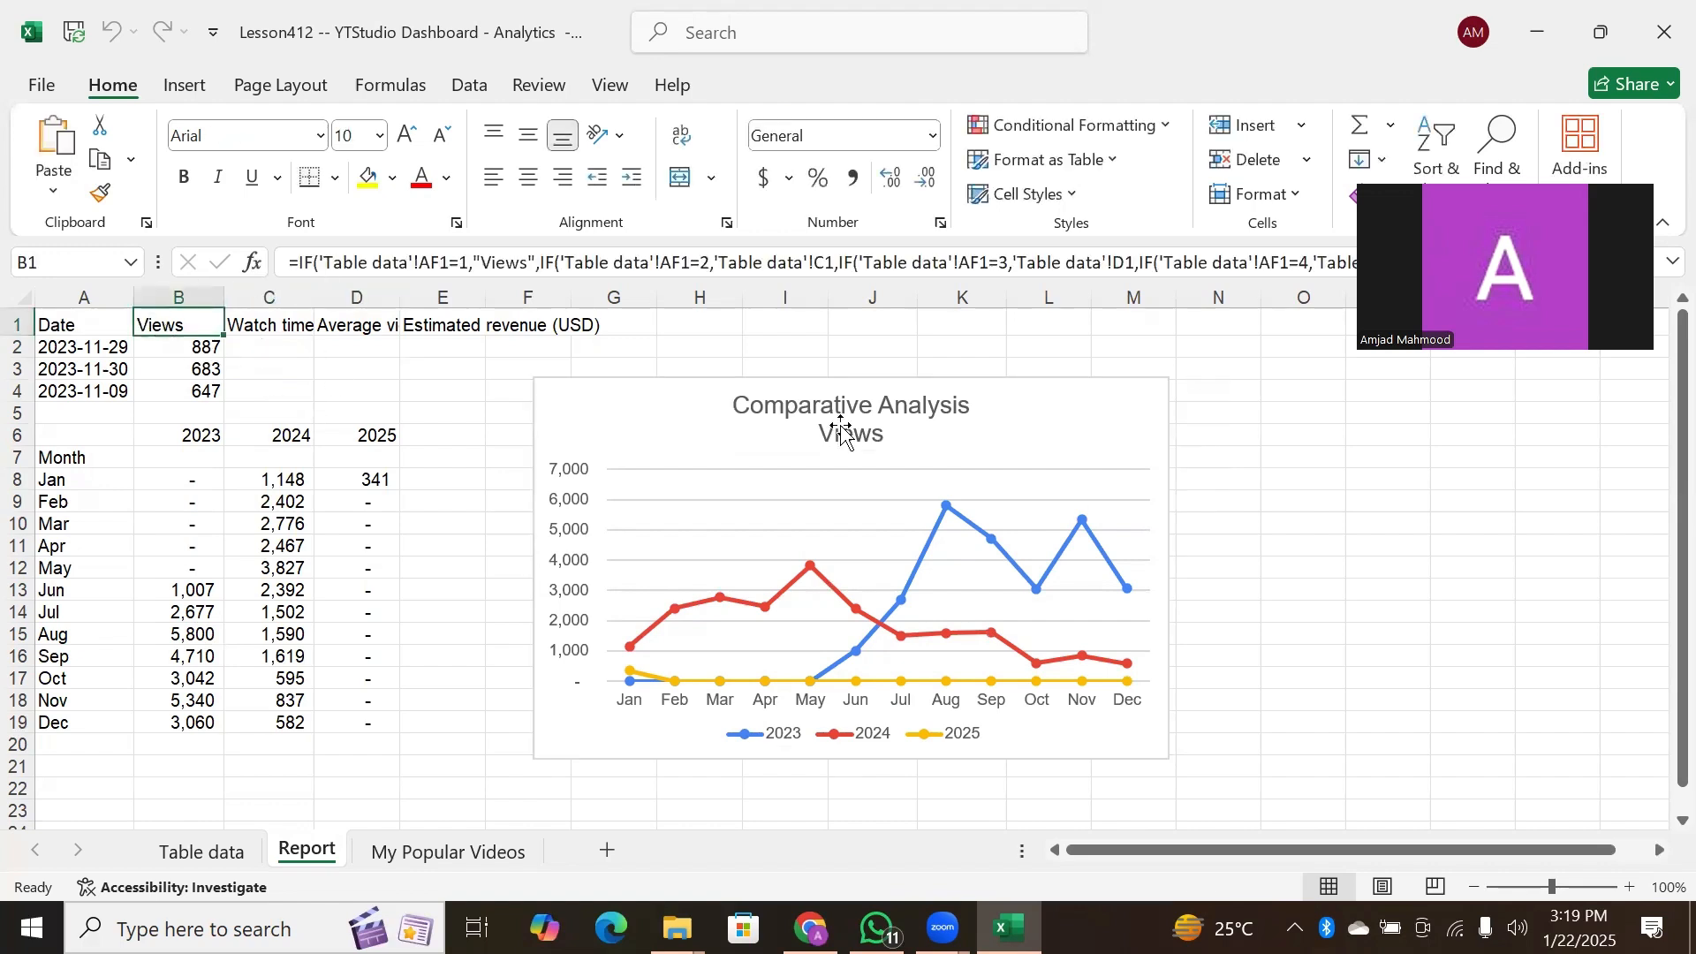
click(264, 330)
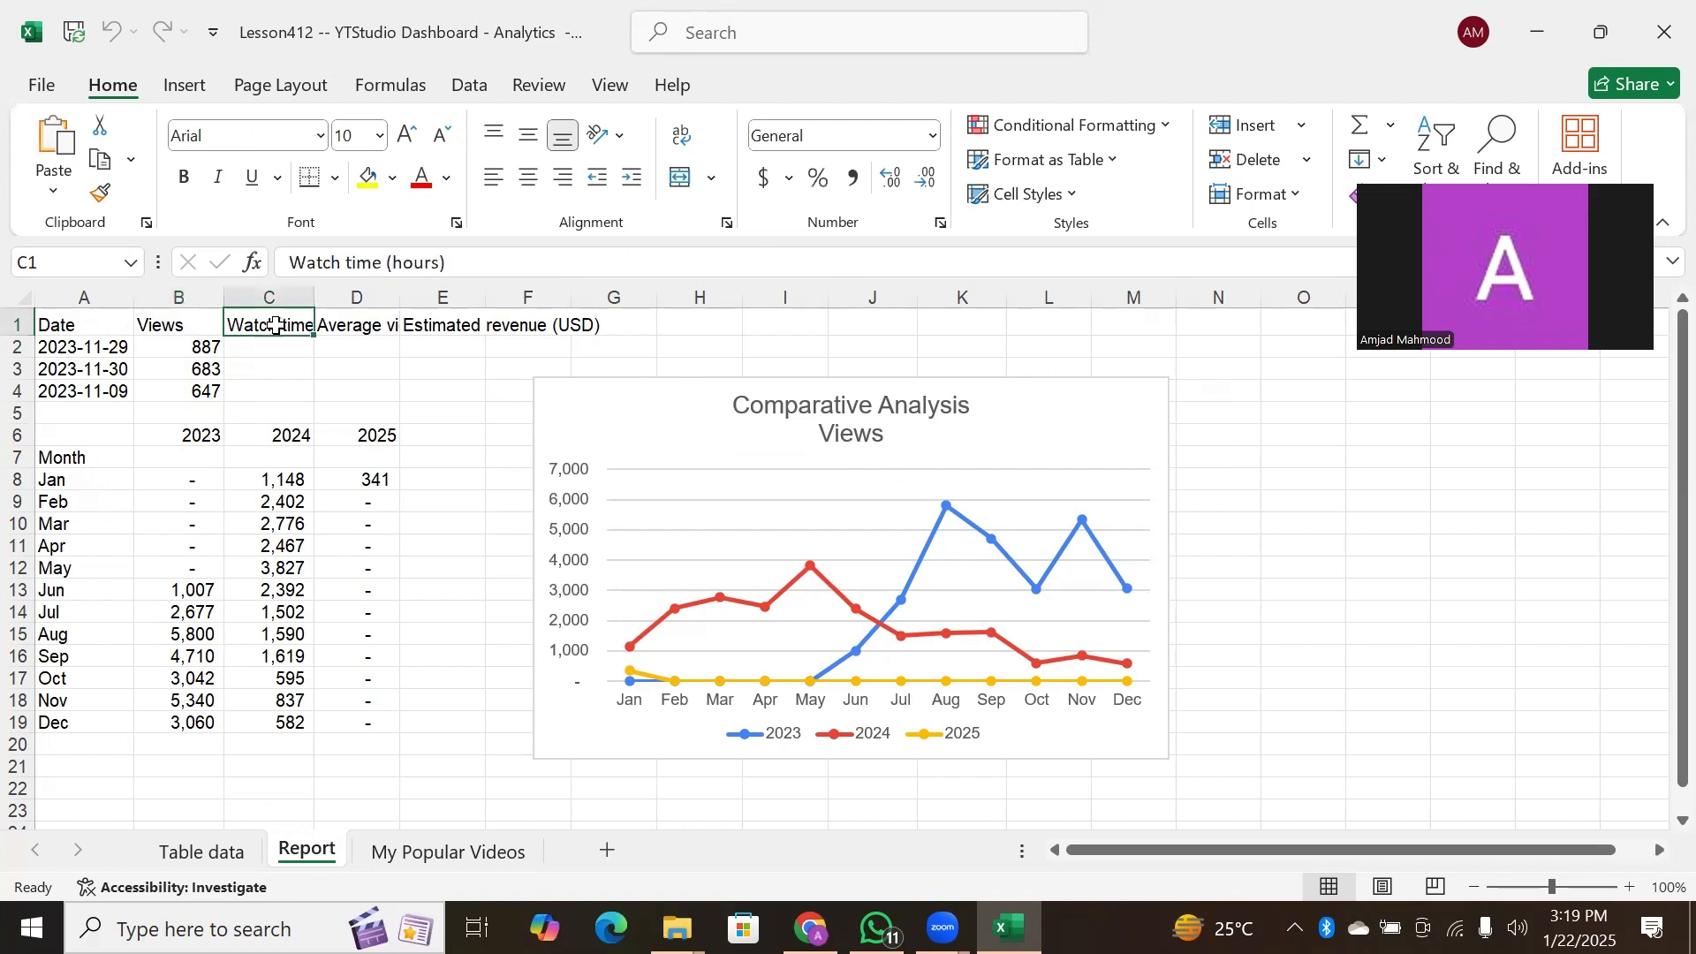
click(339, 330)
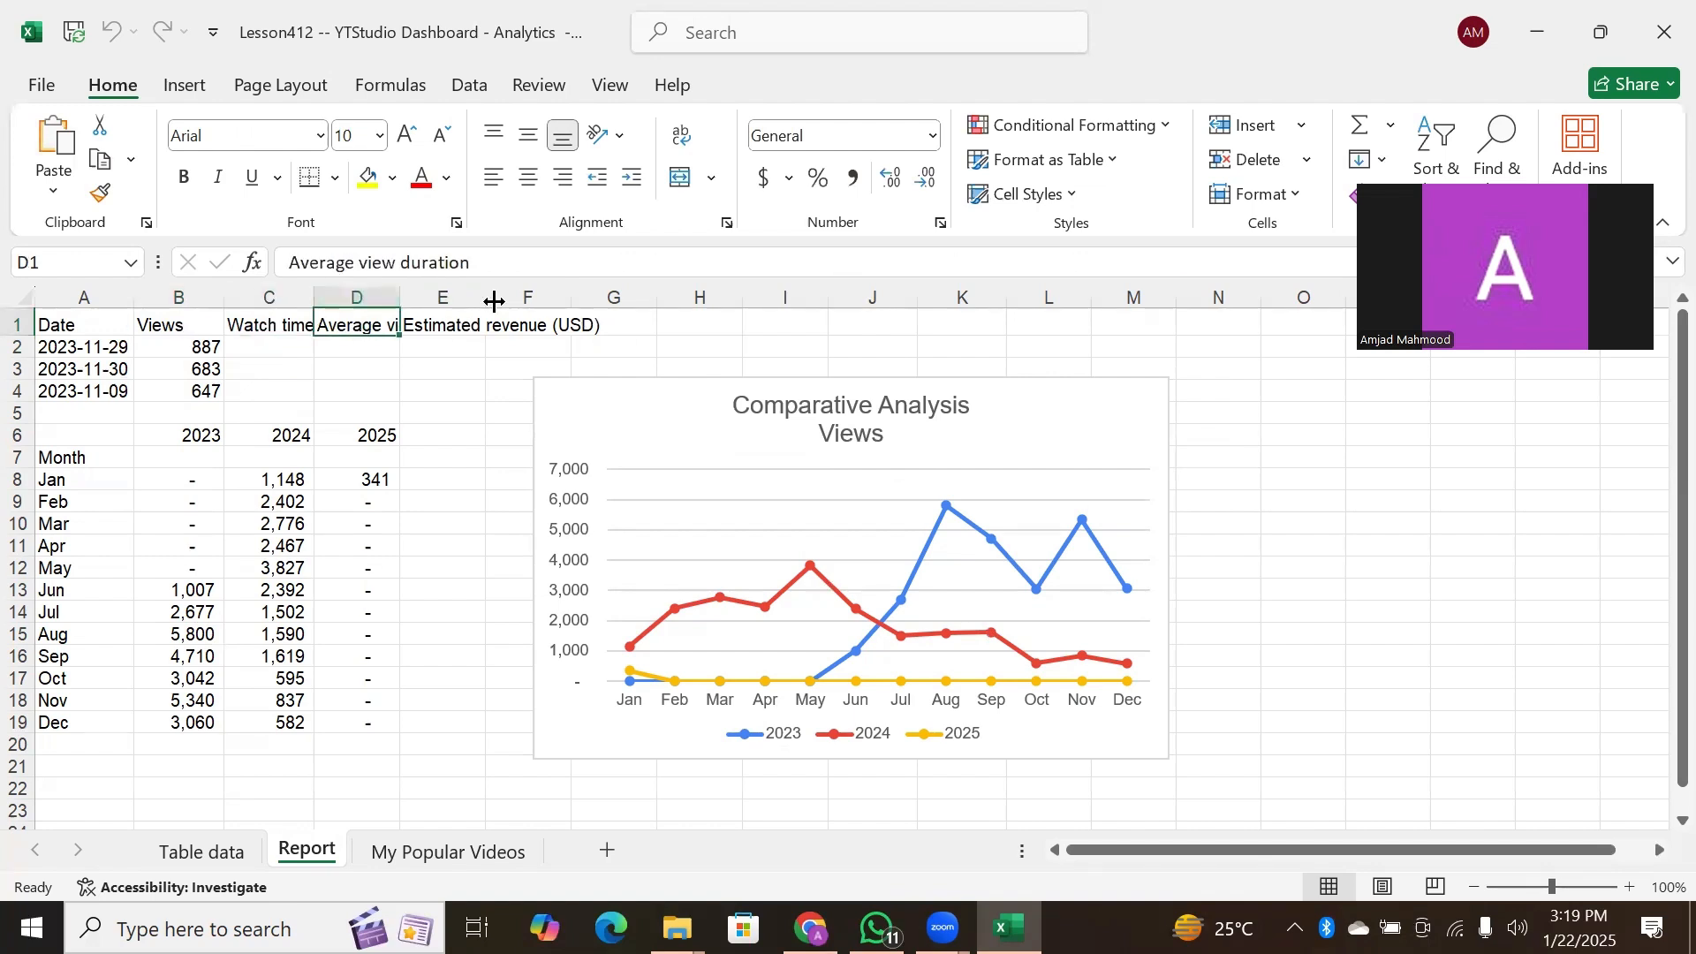
click(168, 333)
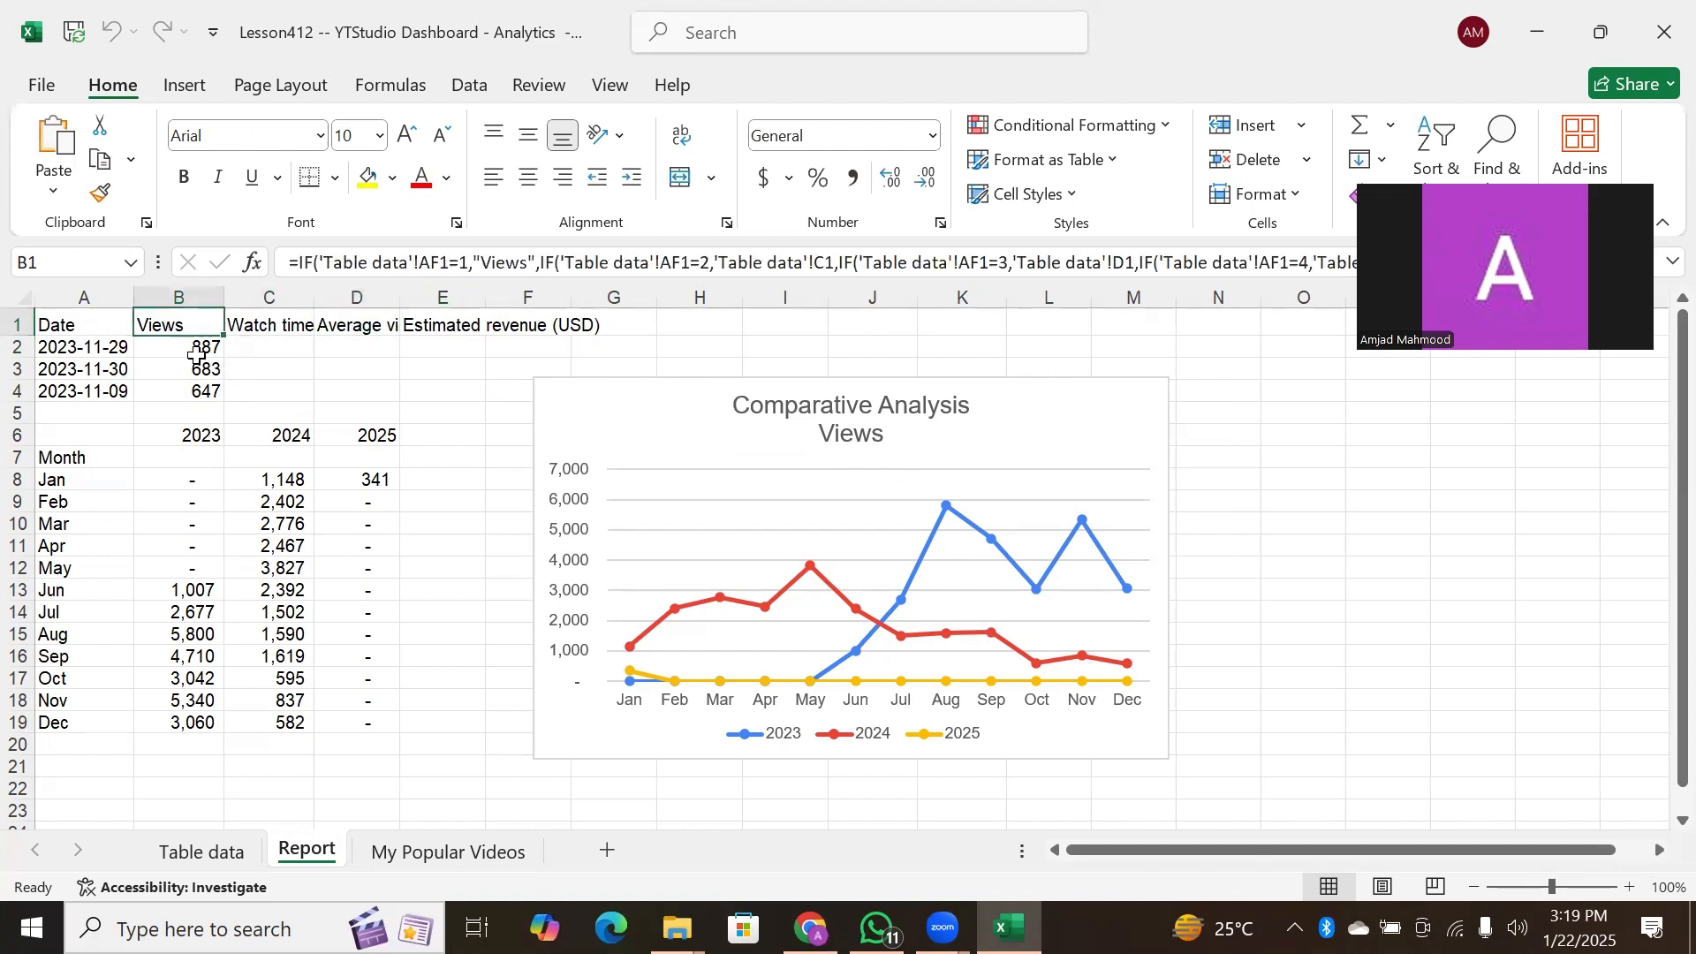
drag(198, 352, 192, 395)
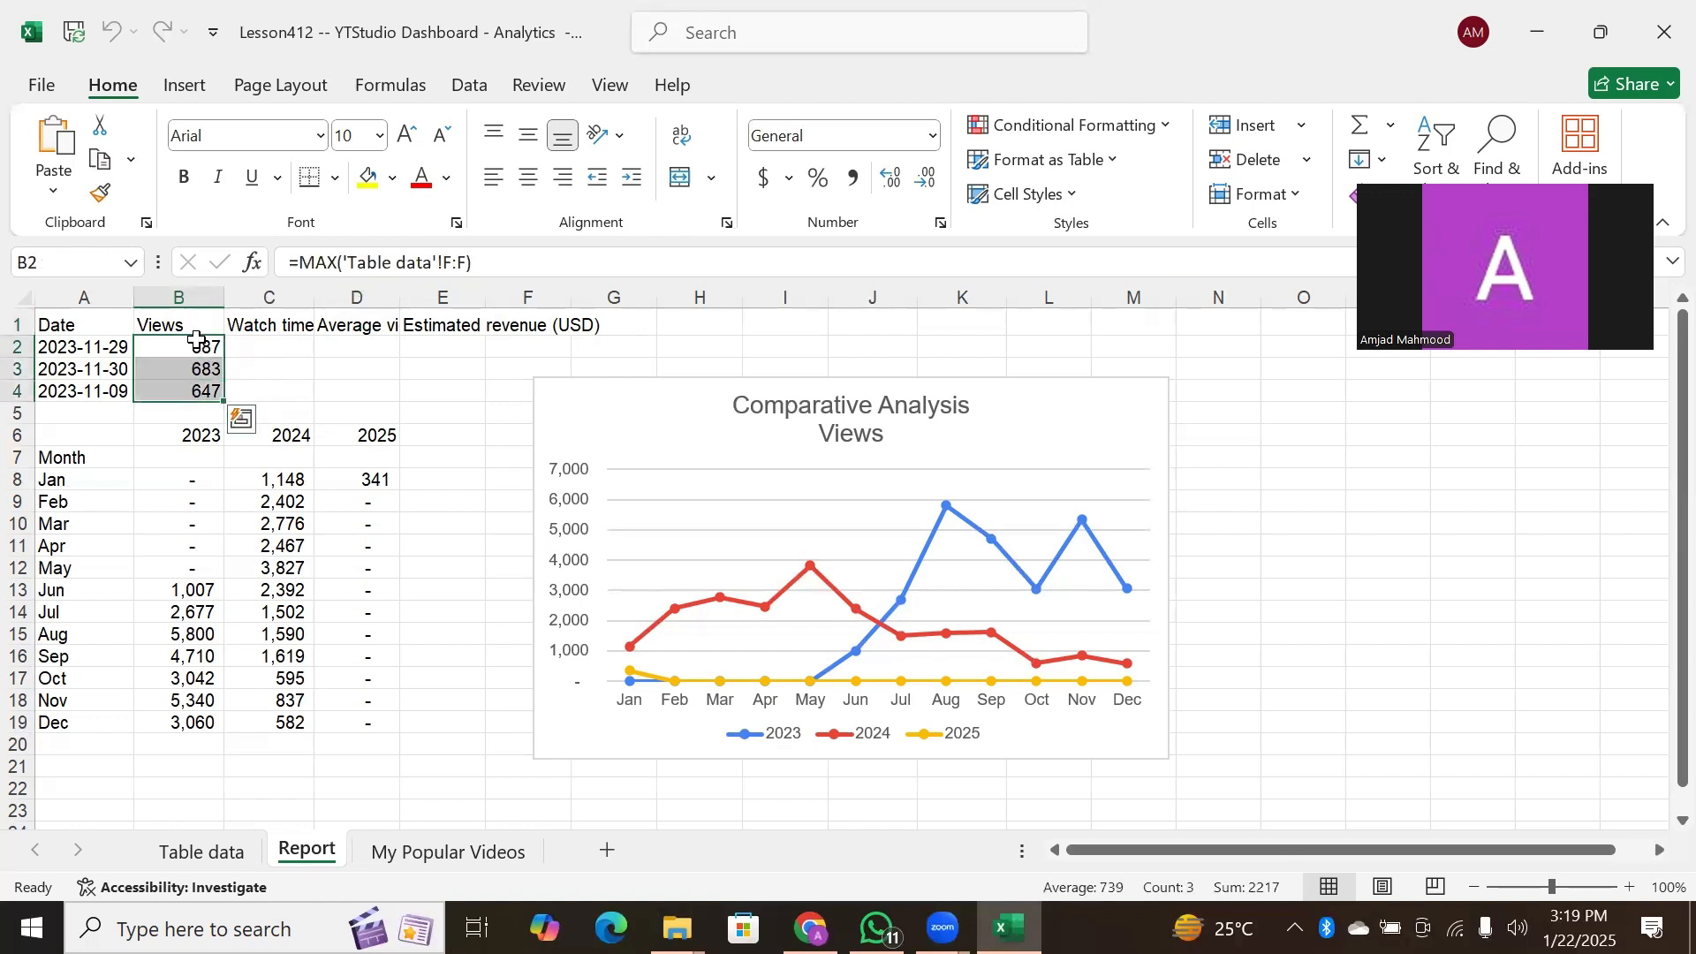
click(197, 340)
click(201, 369)
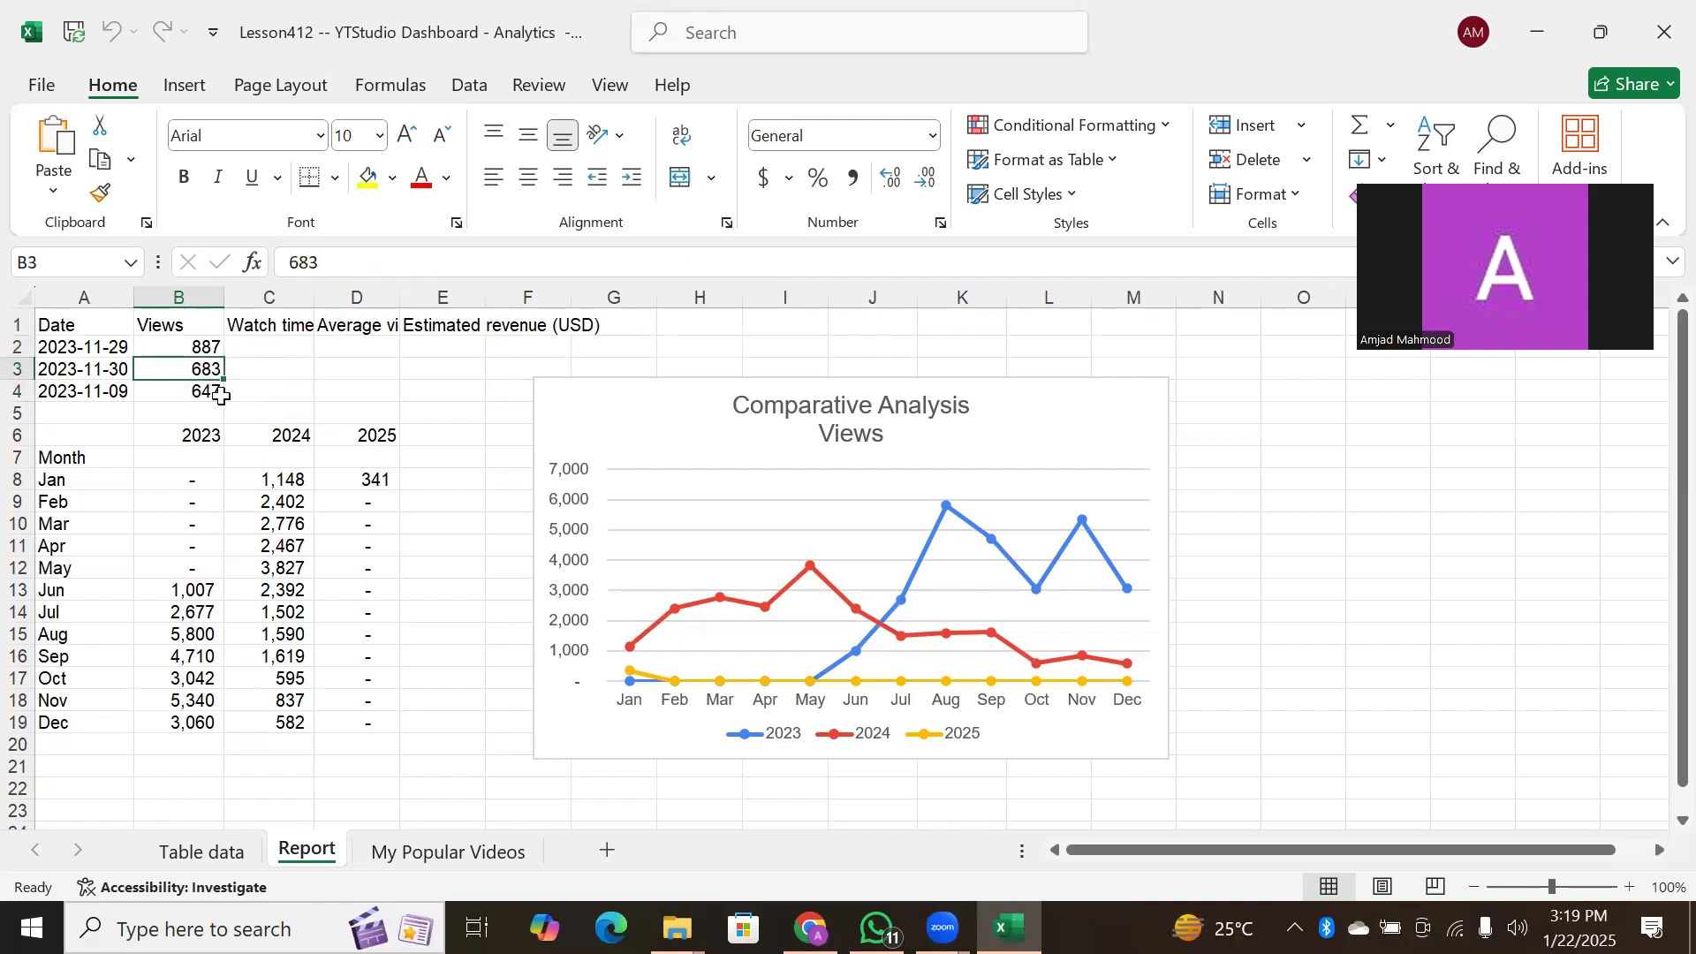
click(209, 390)
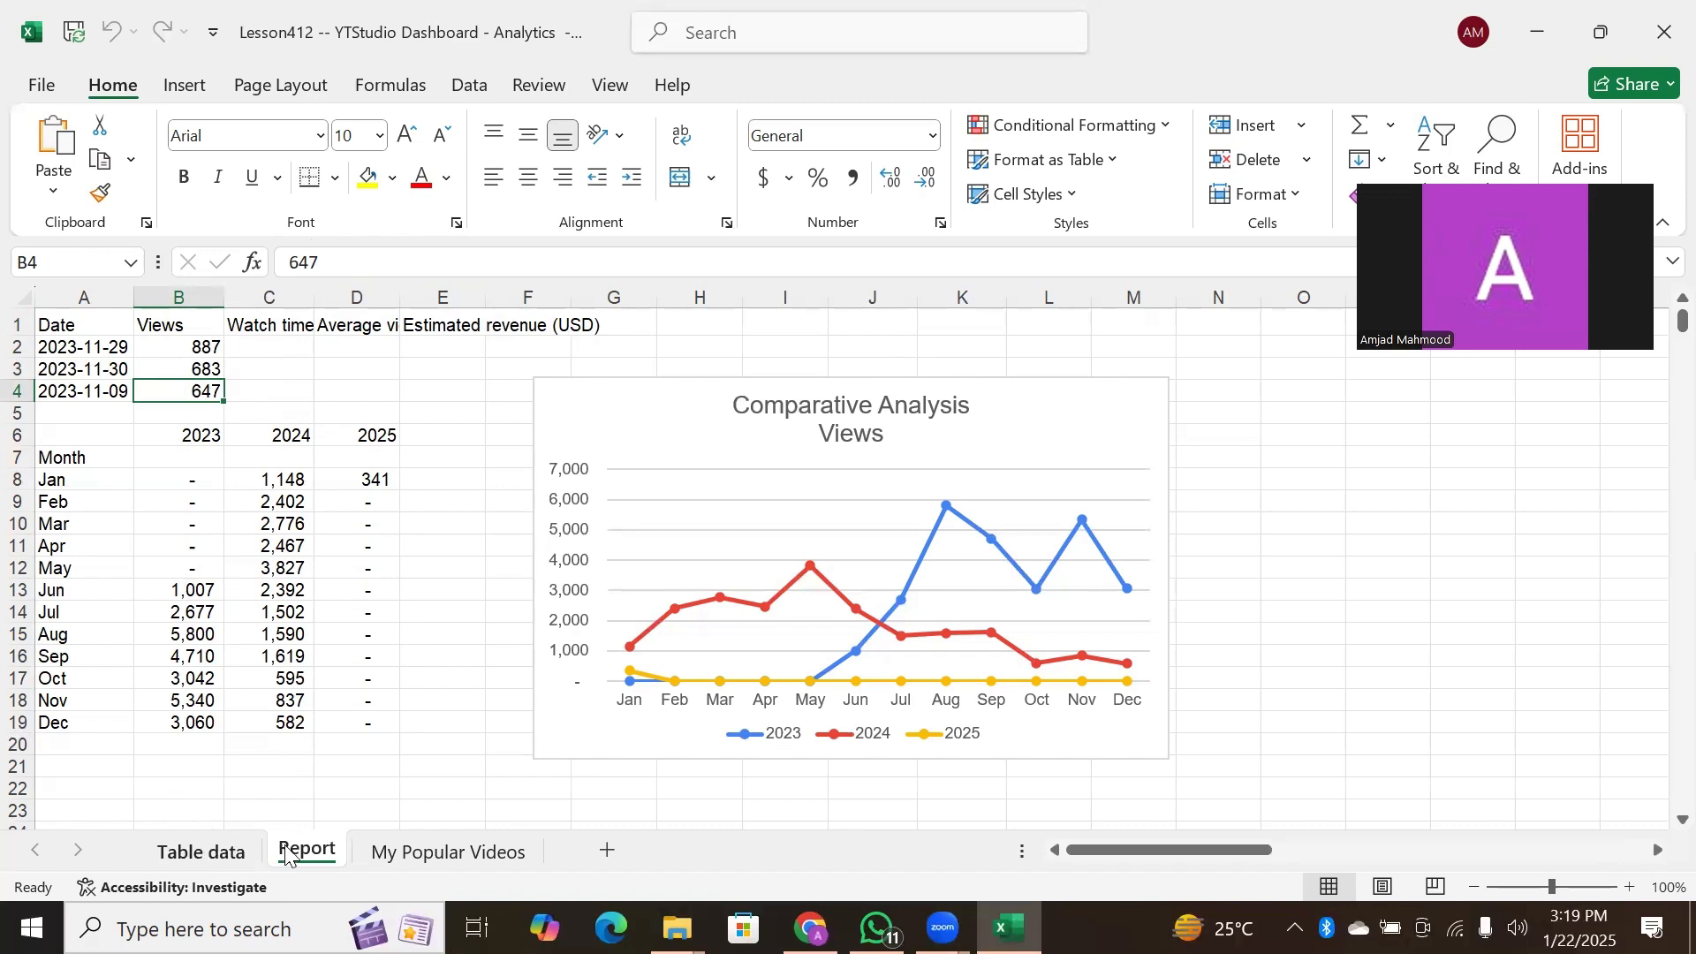
Return to the Table data sheet, reopen Report and generate the analysis for Watch Time with option 2
click(205, 848)
click(308, 850)
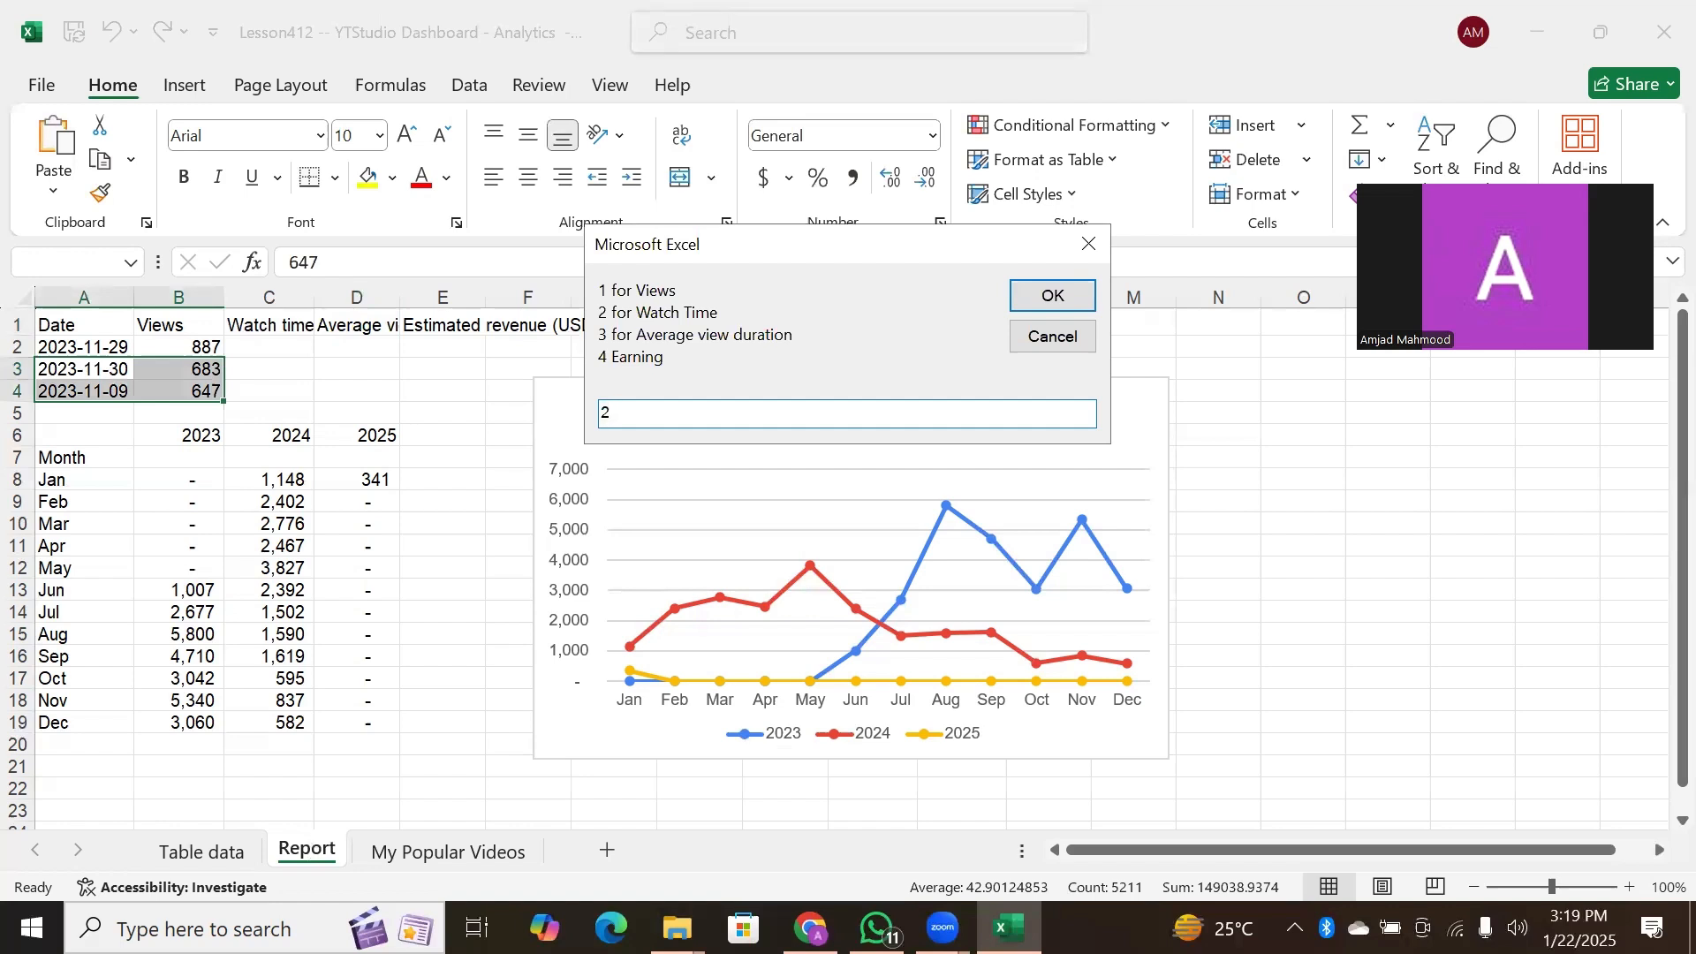
key(Return)
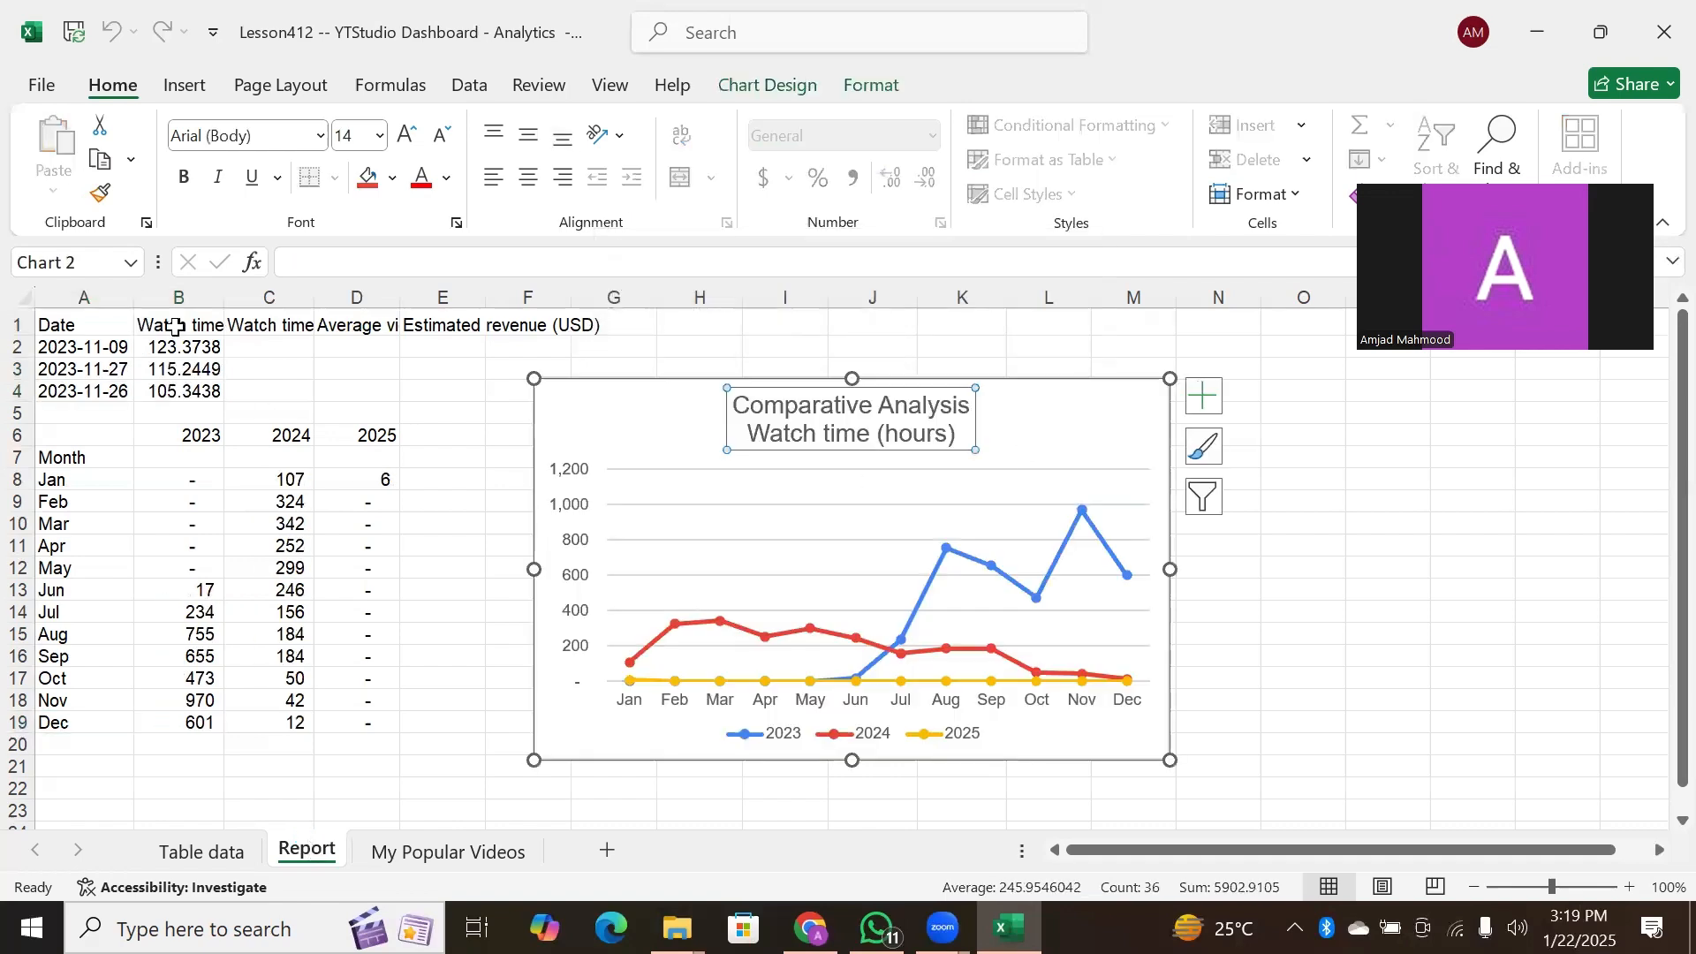
Examine the watch time heading, the top three values in B2:B4 and the monthly table B8:D19
click(175, 326)
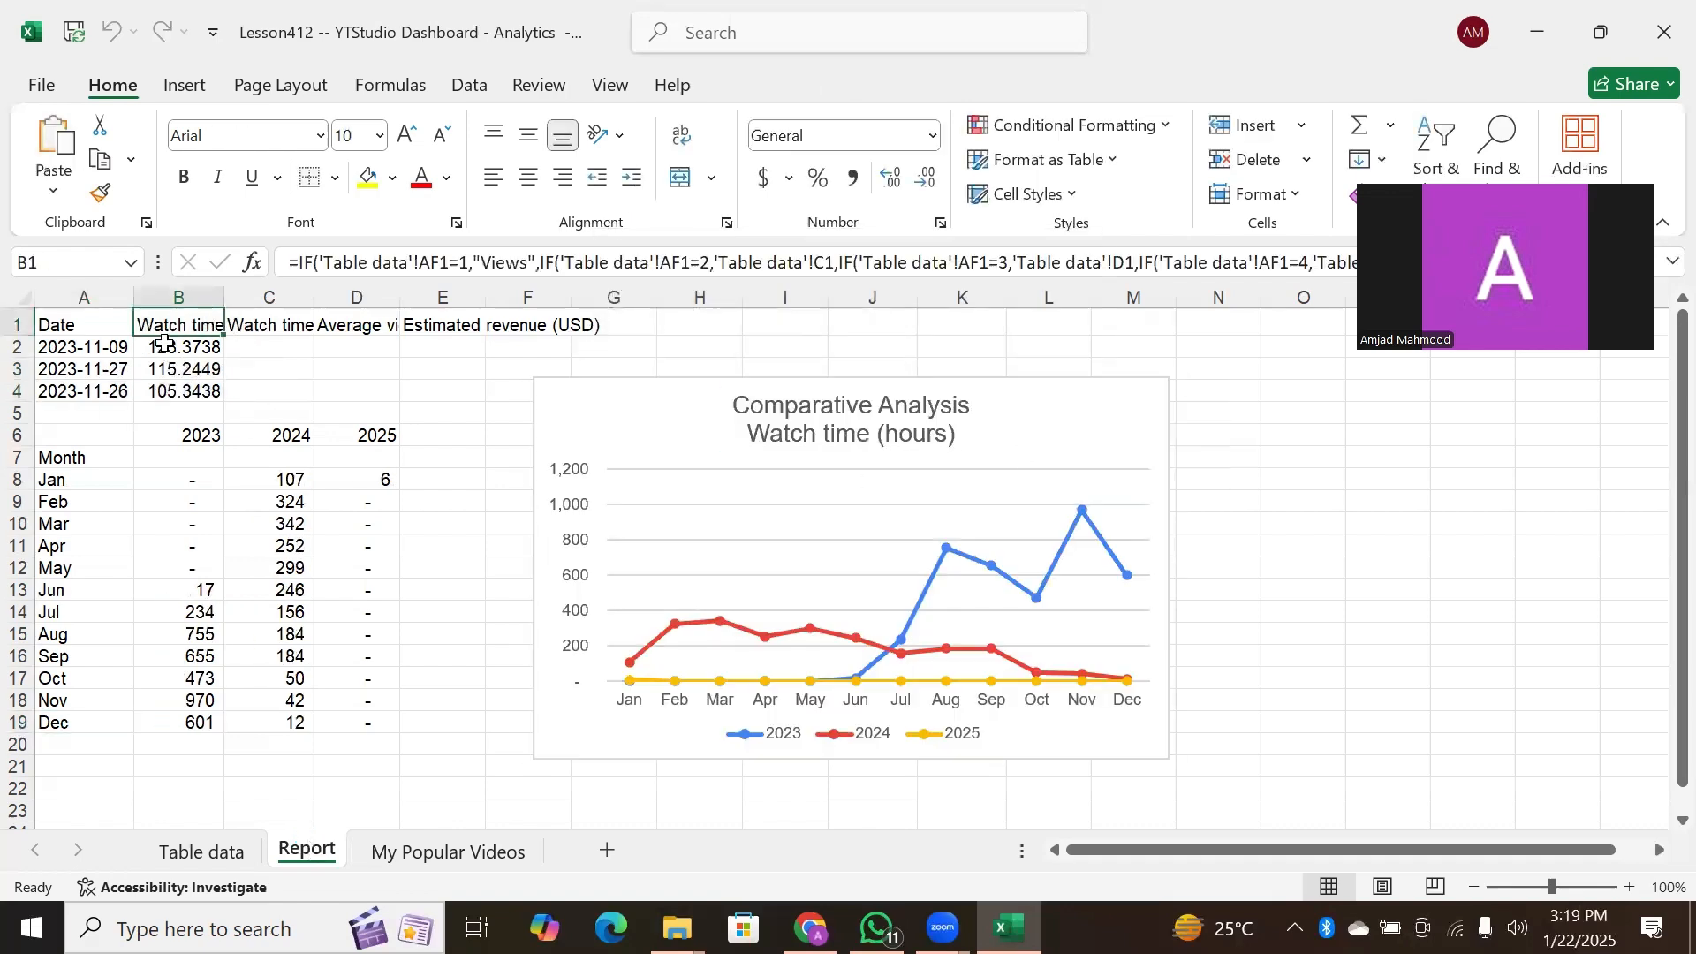
drag(164, 344, 172, 388)
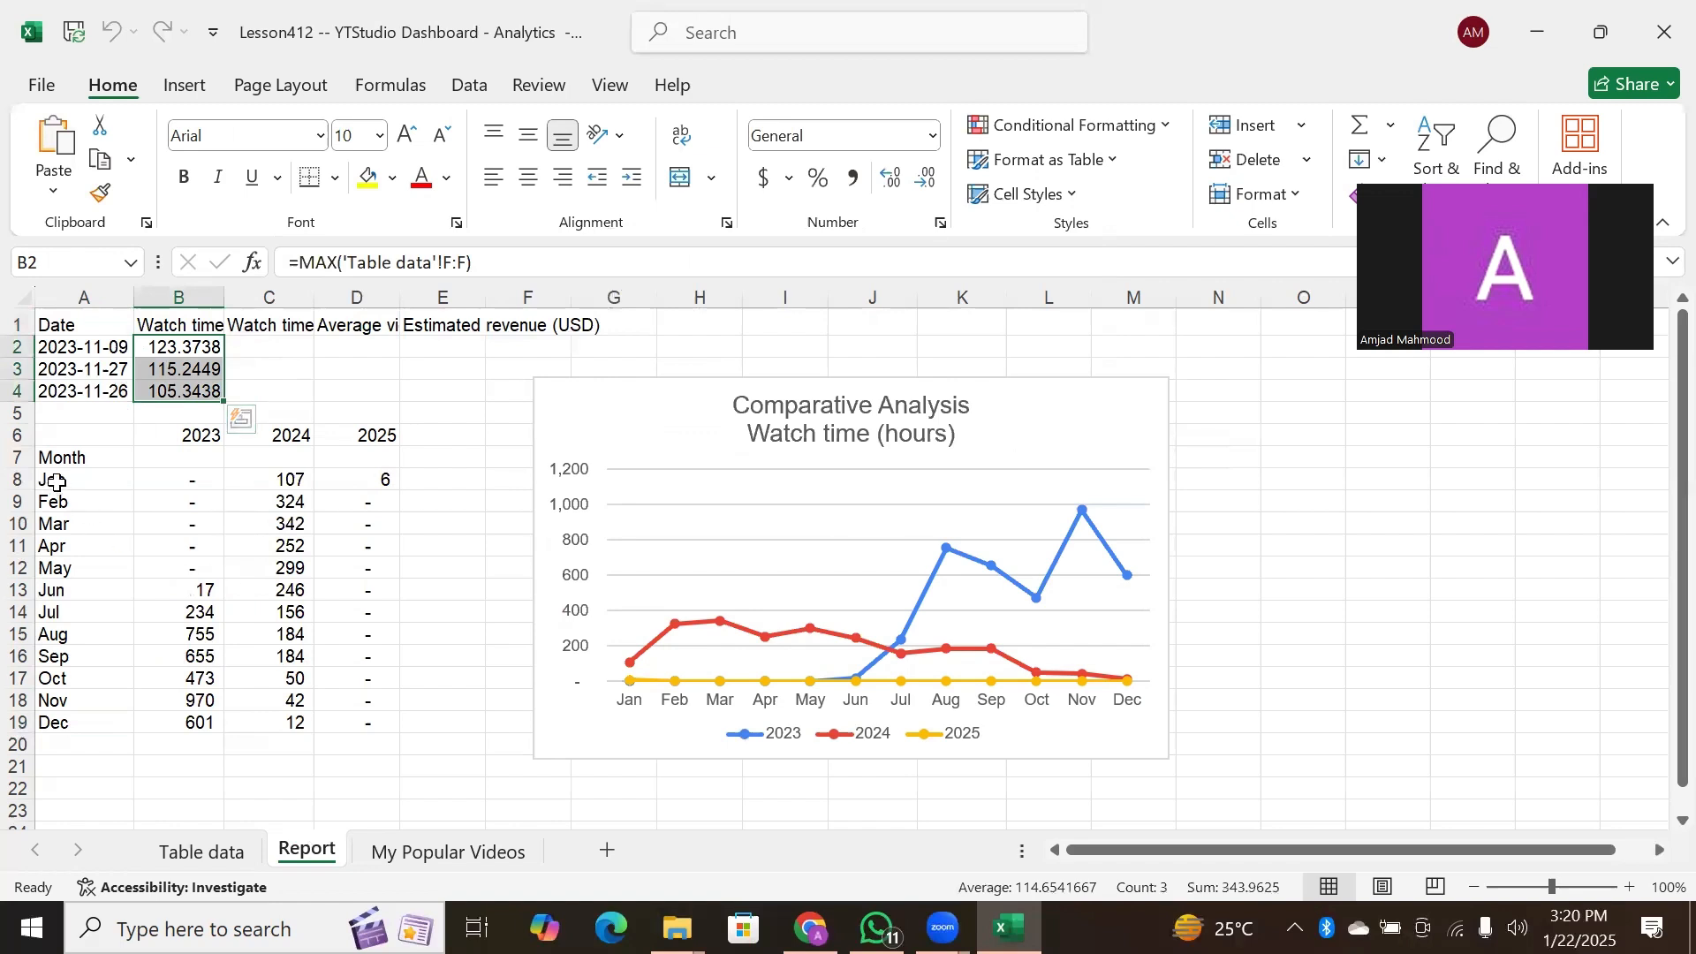
drag(155, 484, 342, 726)
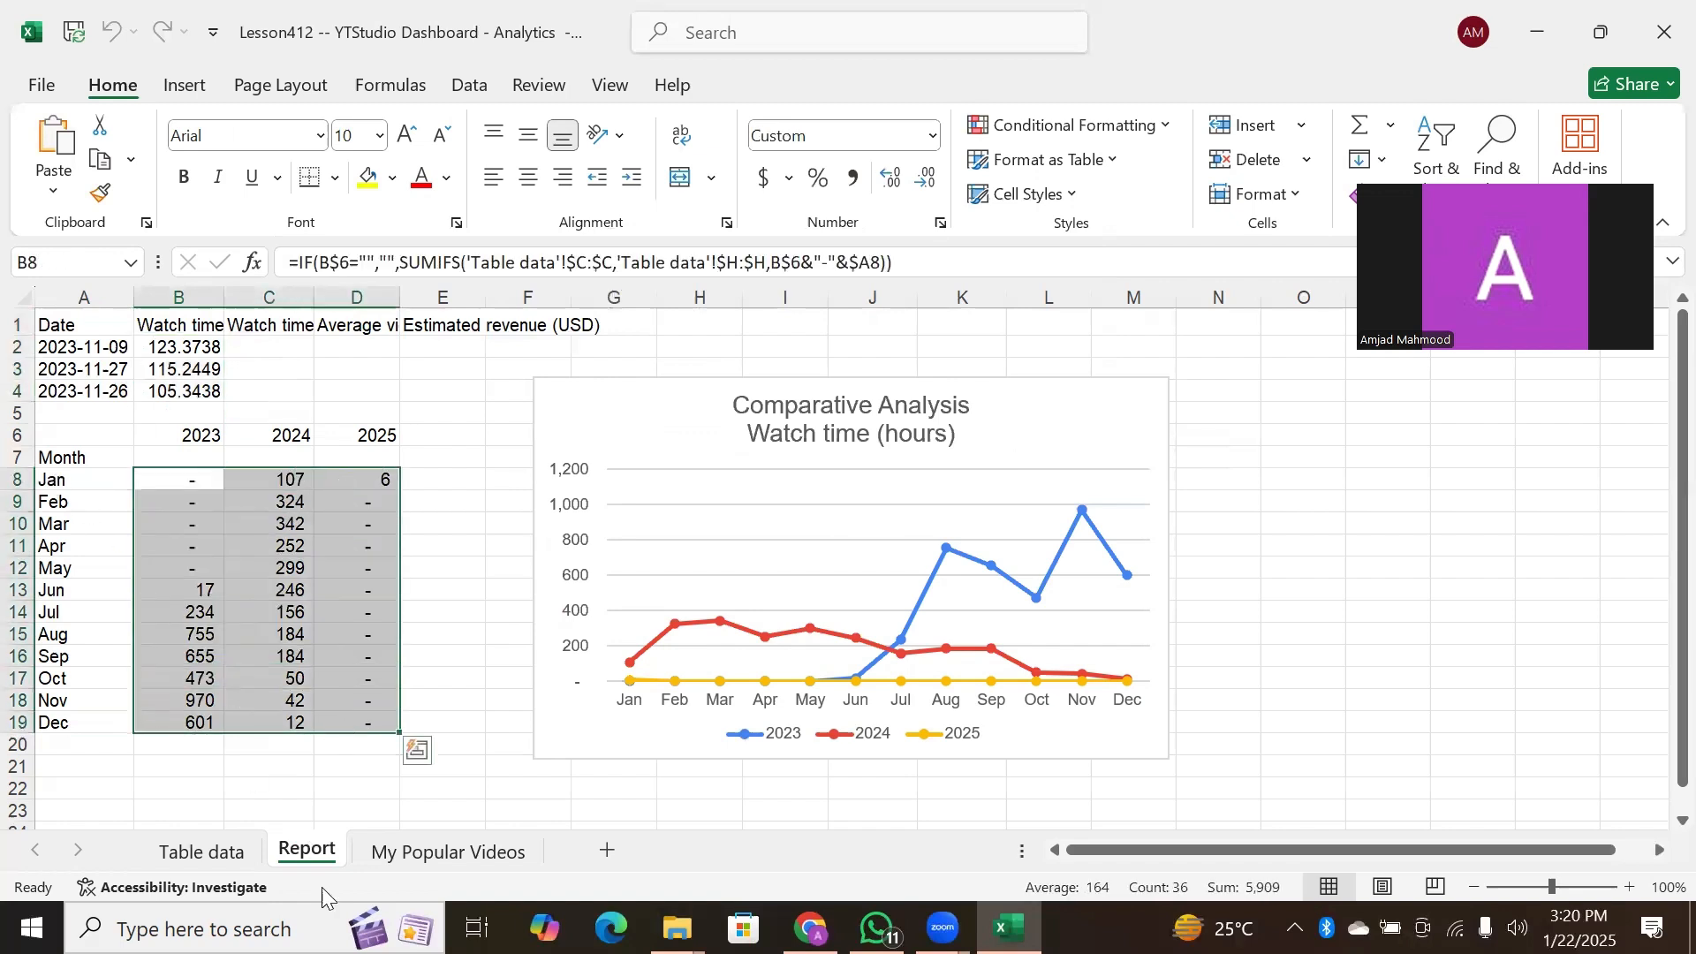
click(175, 482)
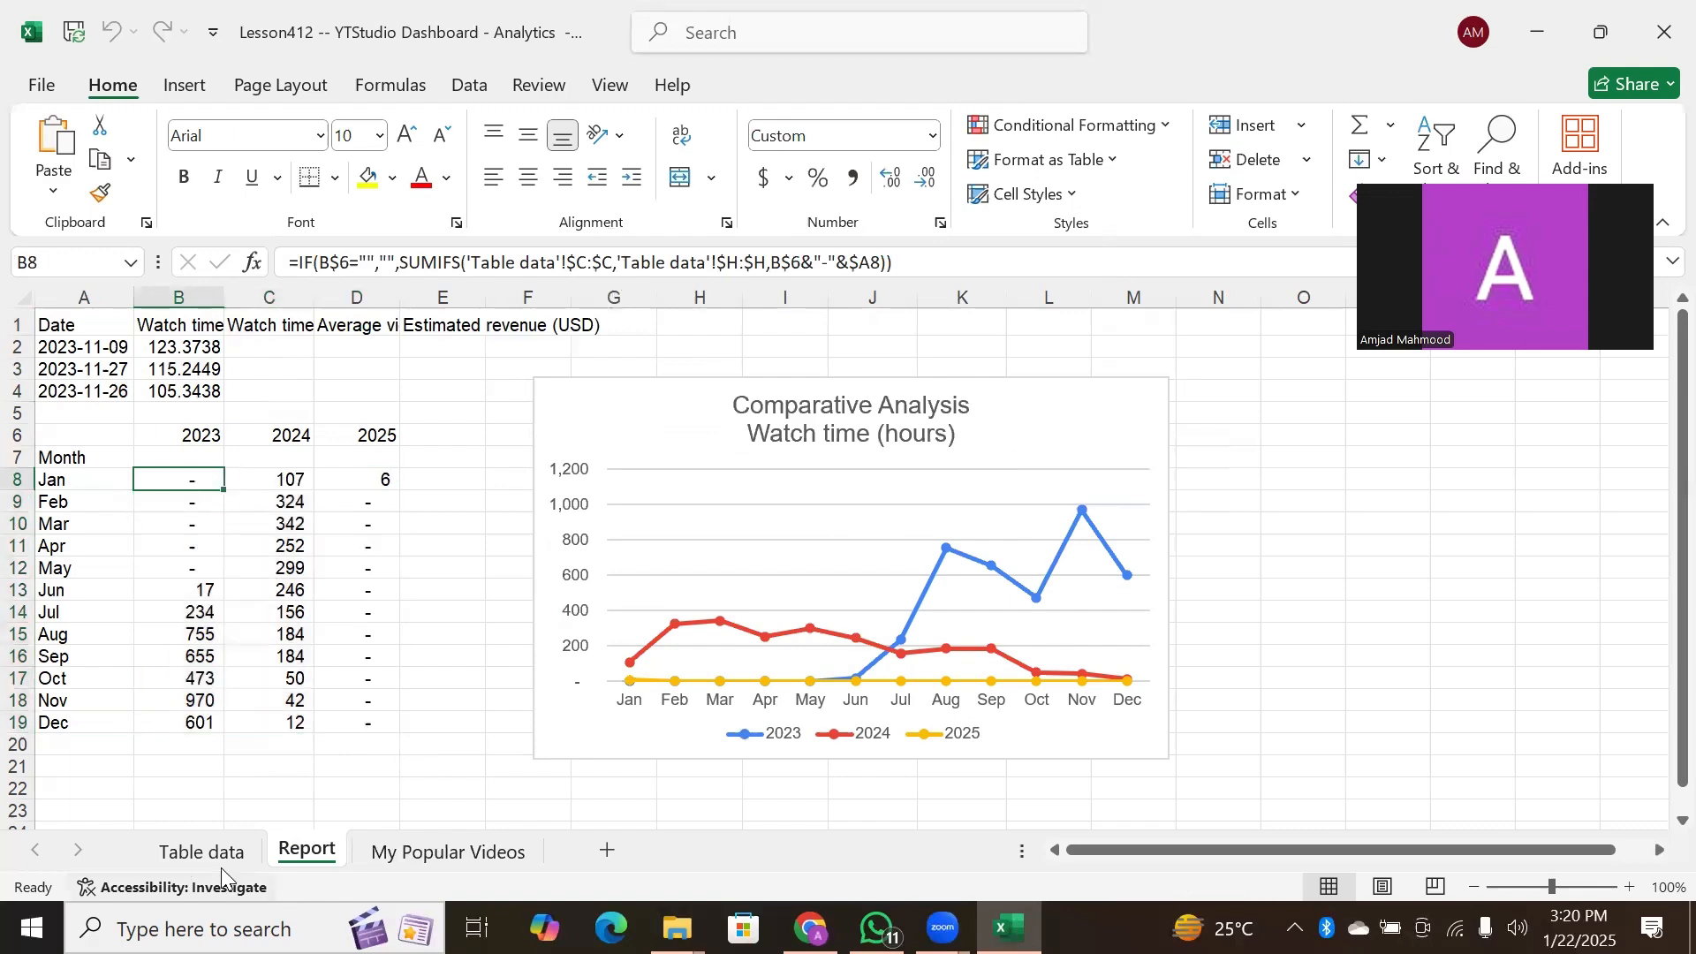
Check the latest date in cell A3 of the Table data sheet, then switch to the YouTube Studio channel analytics in Chrome
click(202, 849)
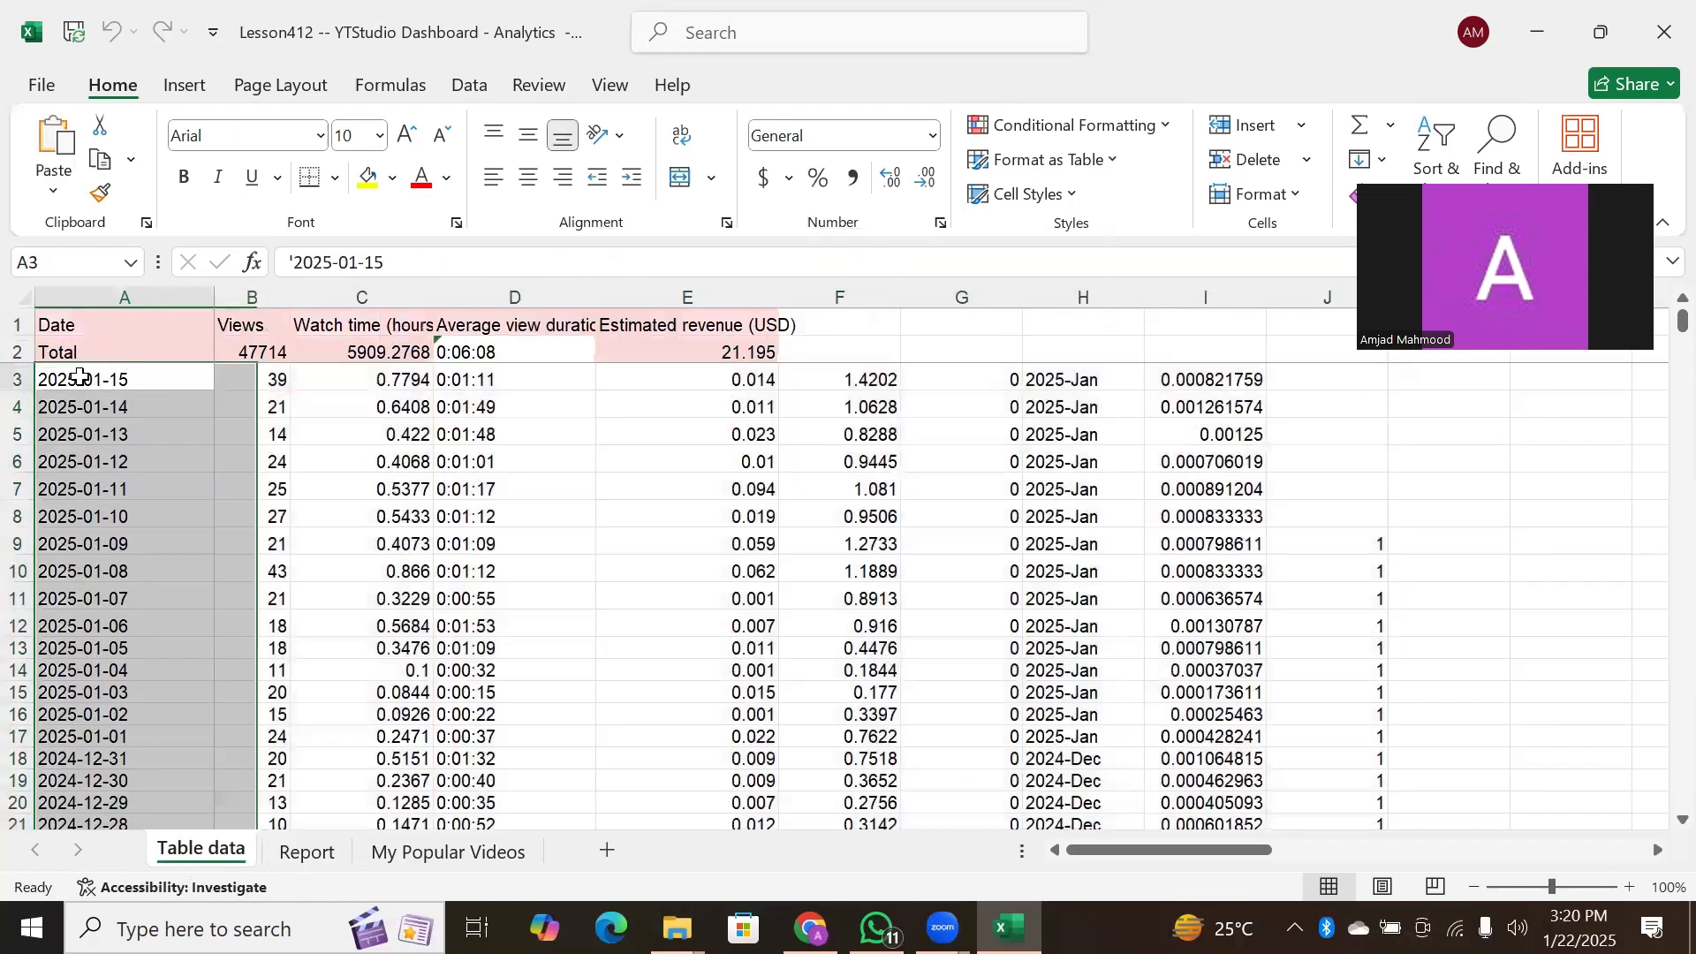
click(82, 380)
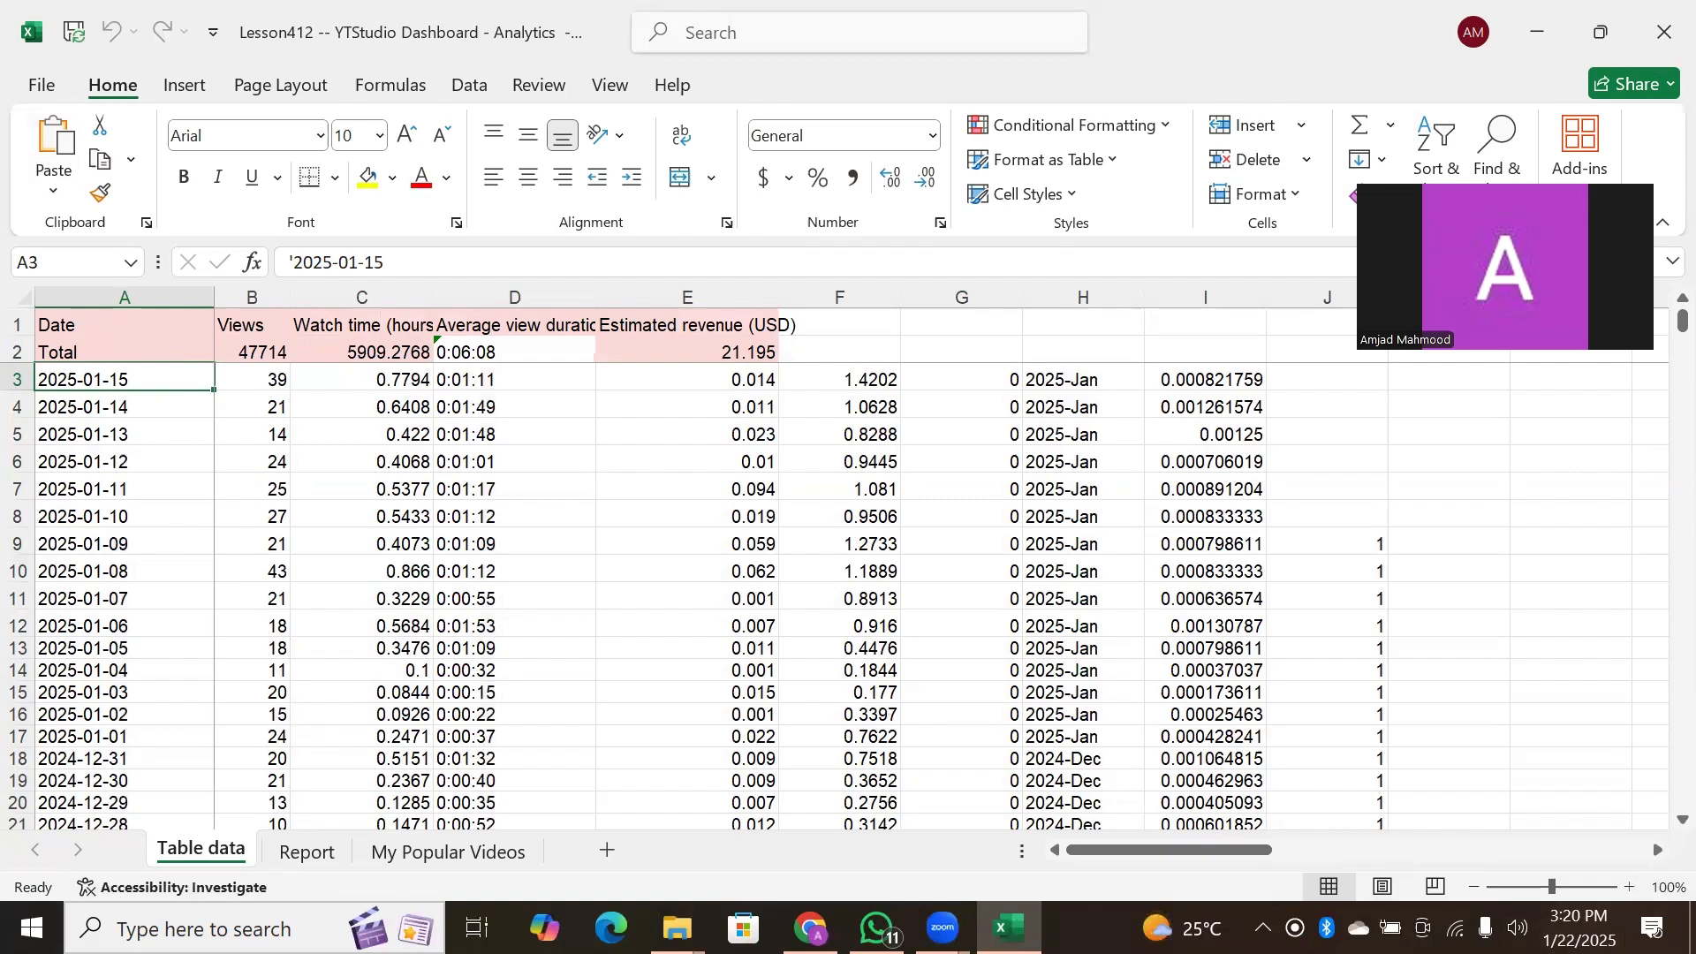
key(alt+Tab)
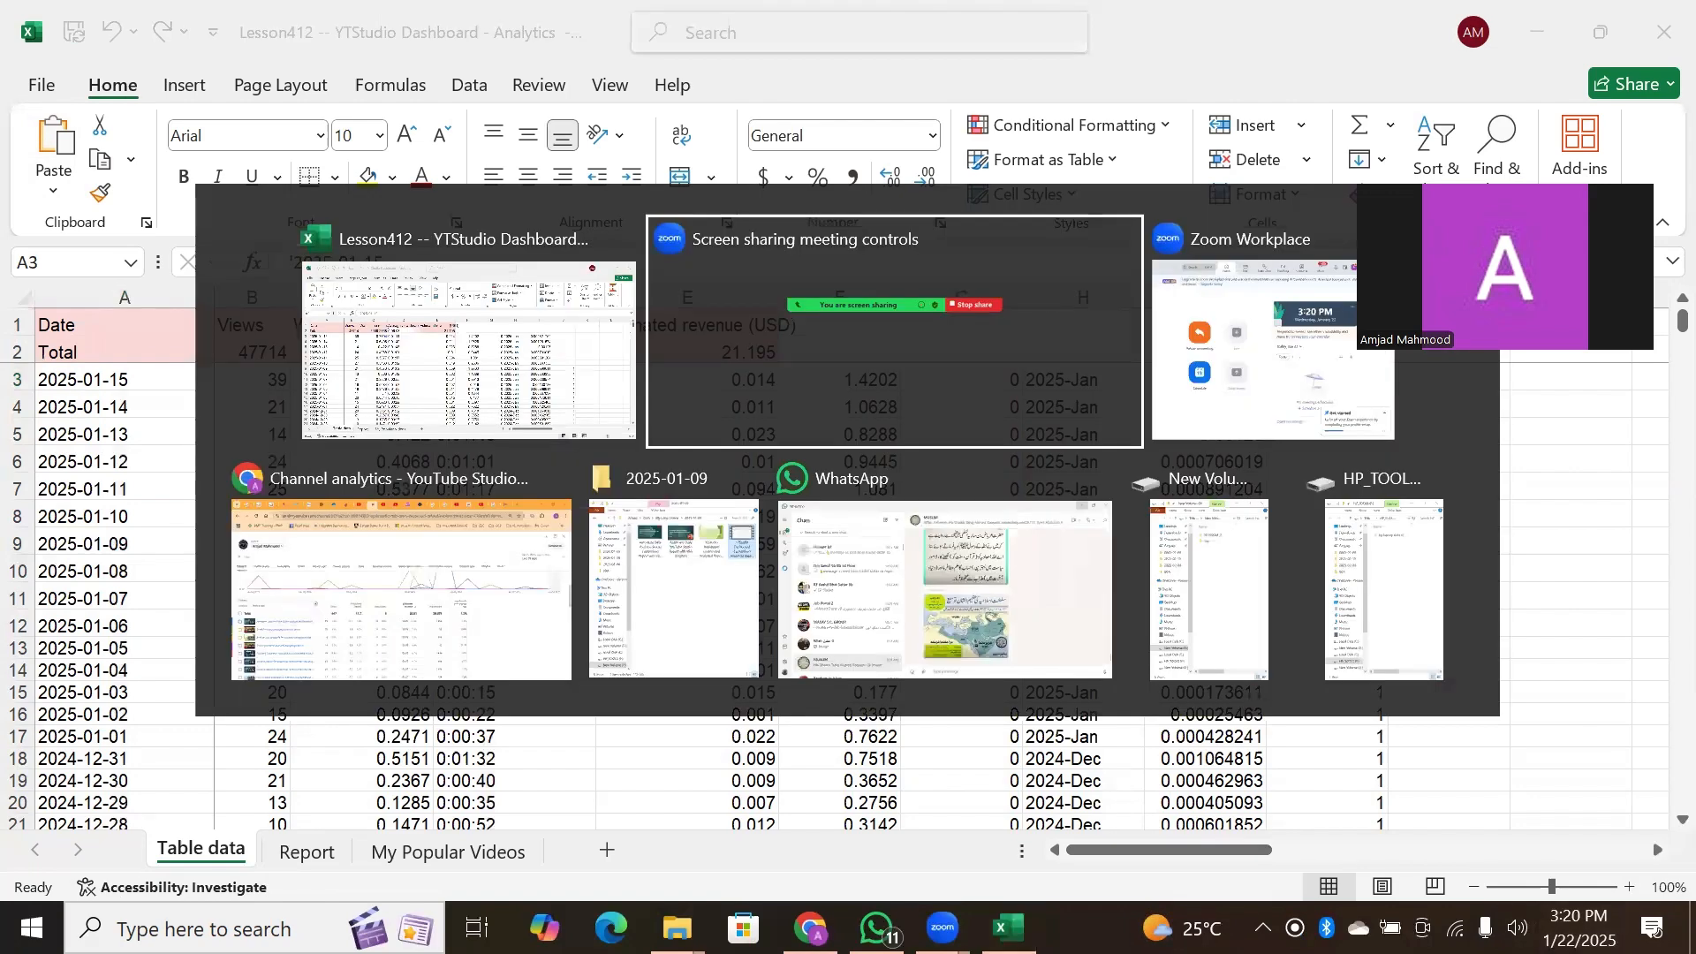
key(Tab)
key(Tab)
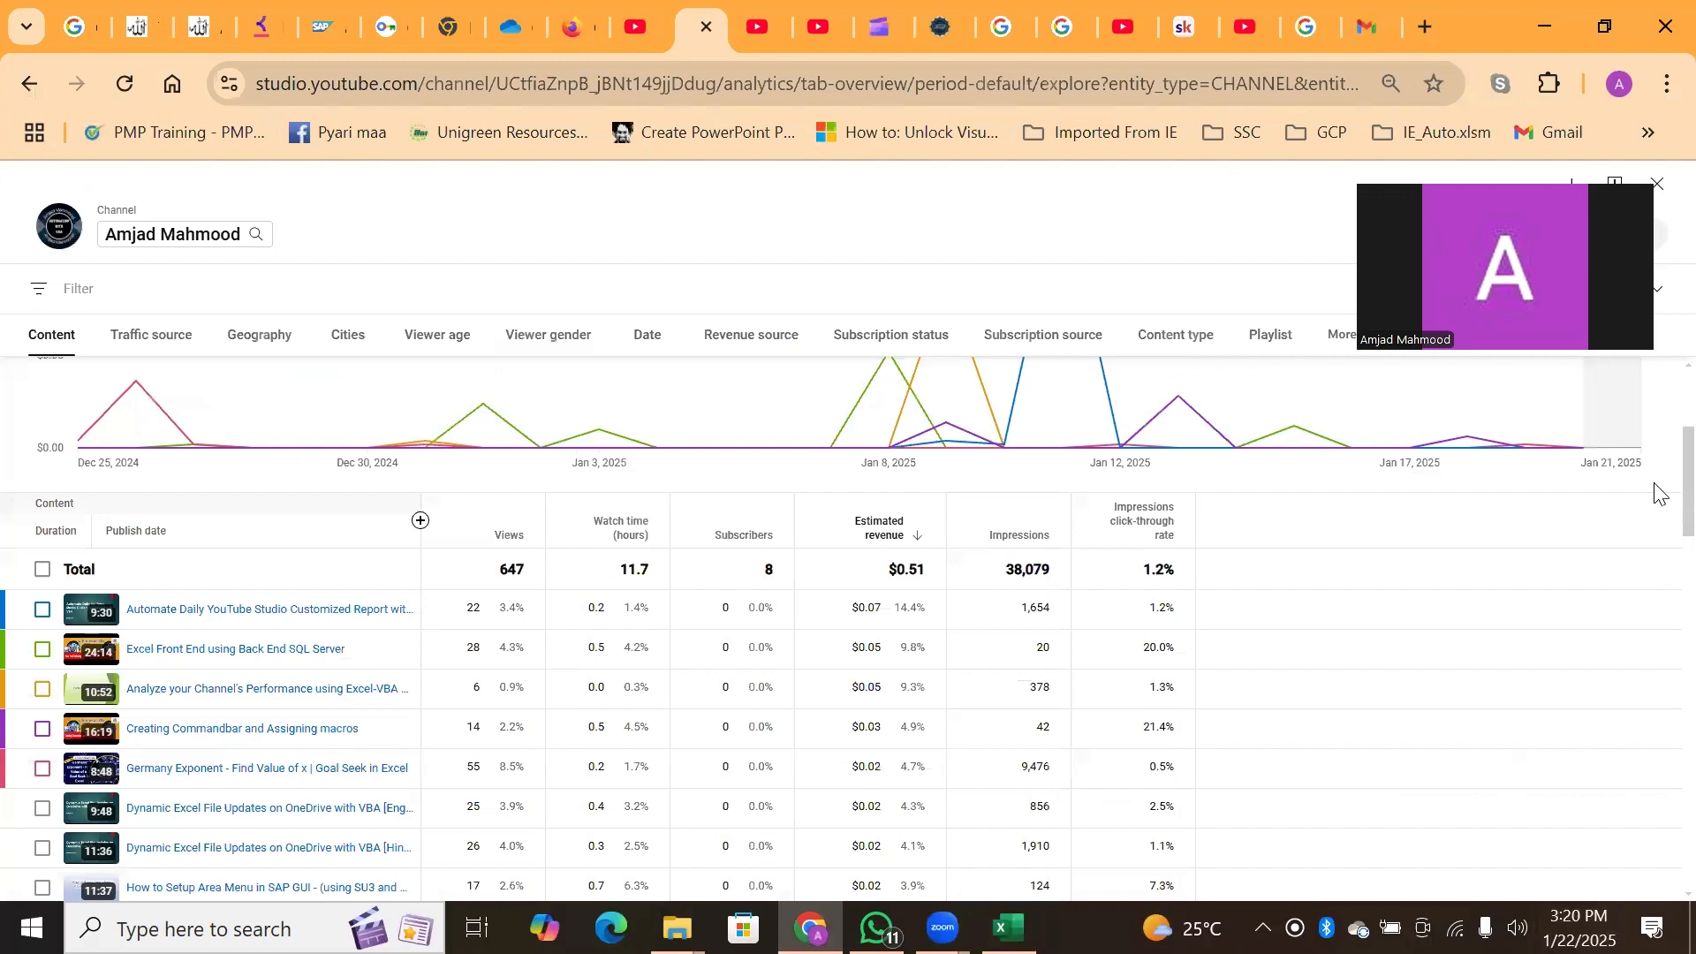
scroll(1661, 485, up, 3)
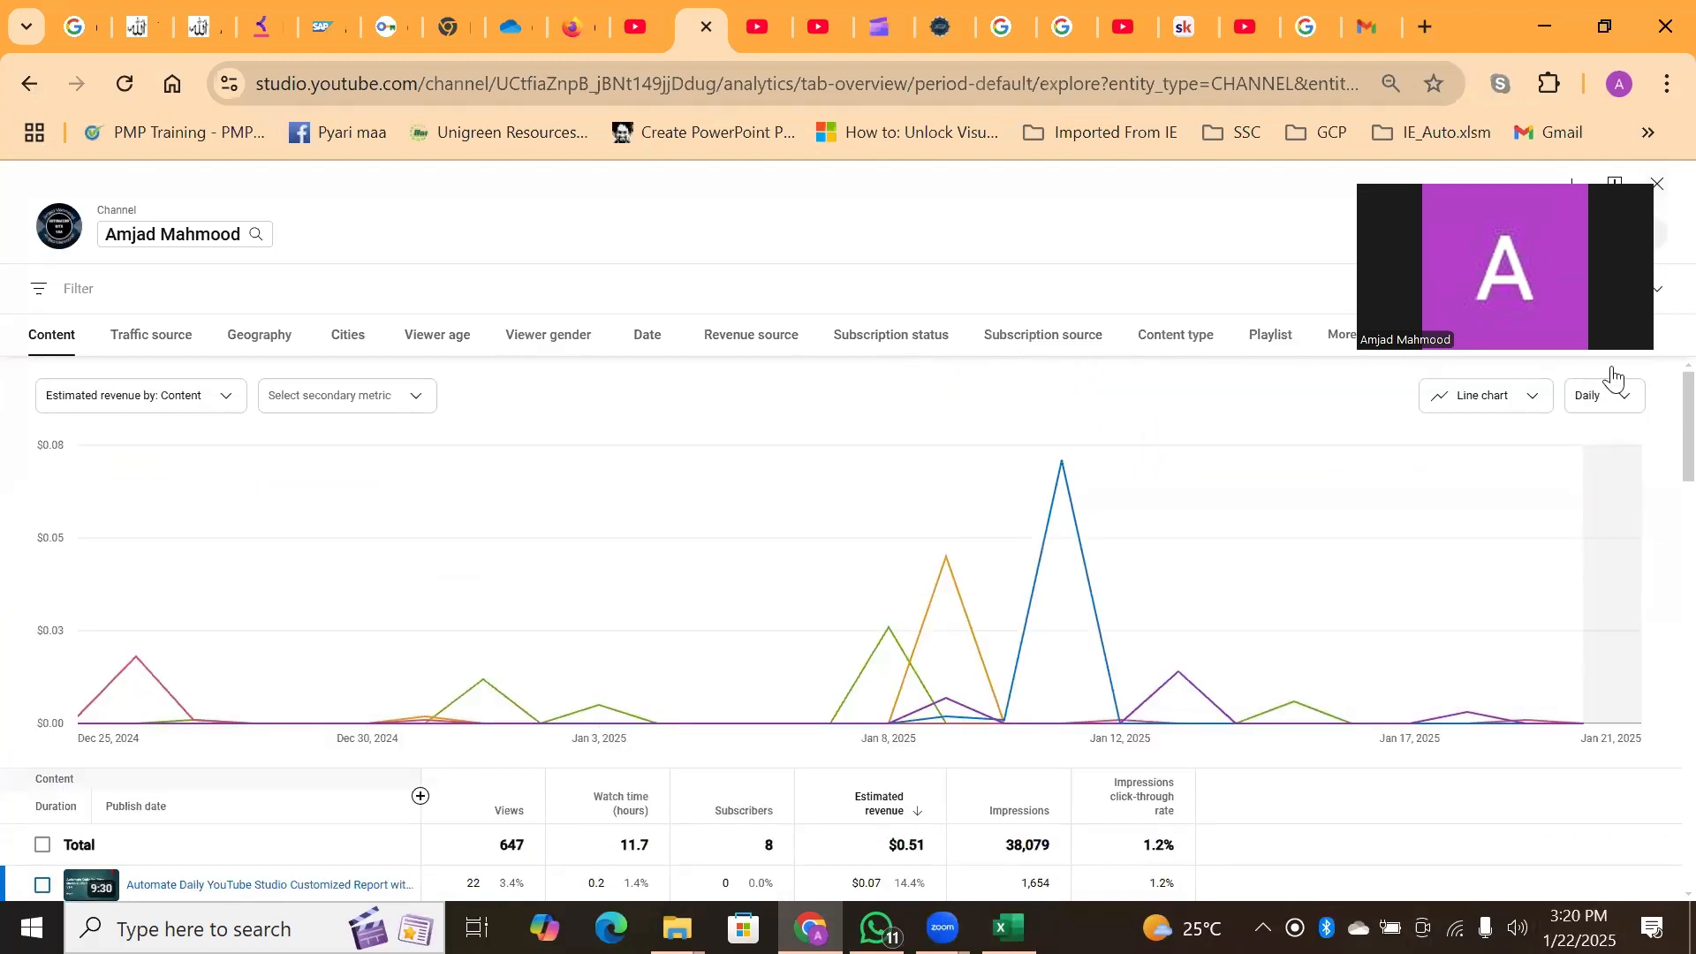
Apply a custom date range starting 1/16/25 and ending Jan 21, 2025 to the channel analytics
click(1655, 299)
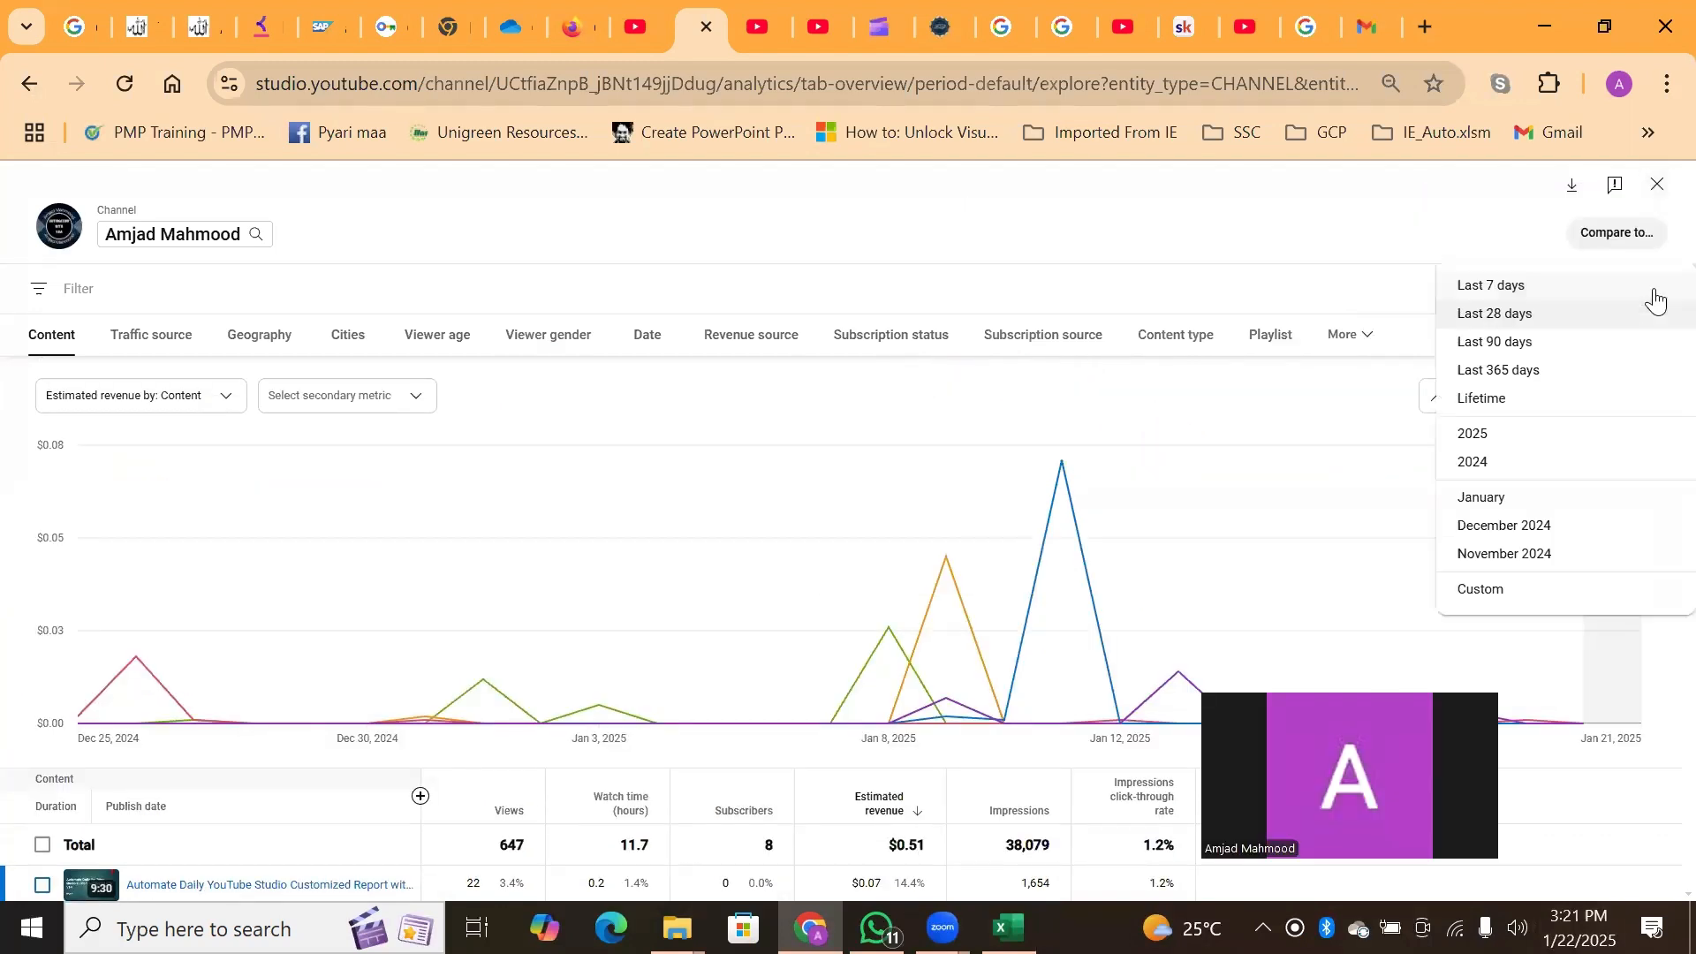
click(1511, 587)
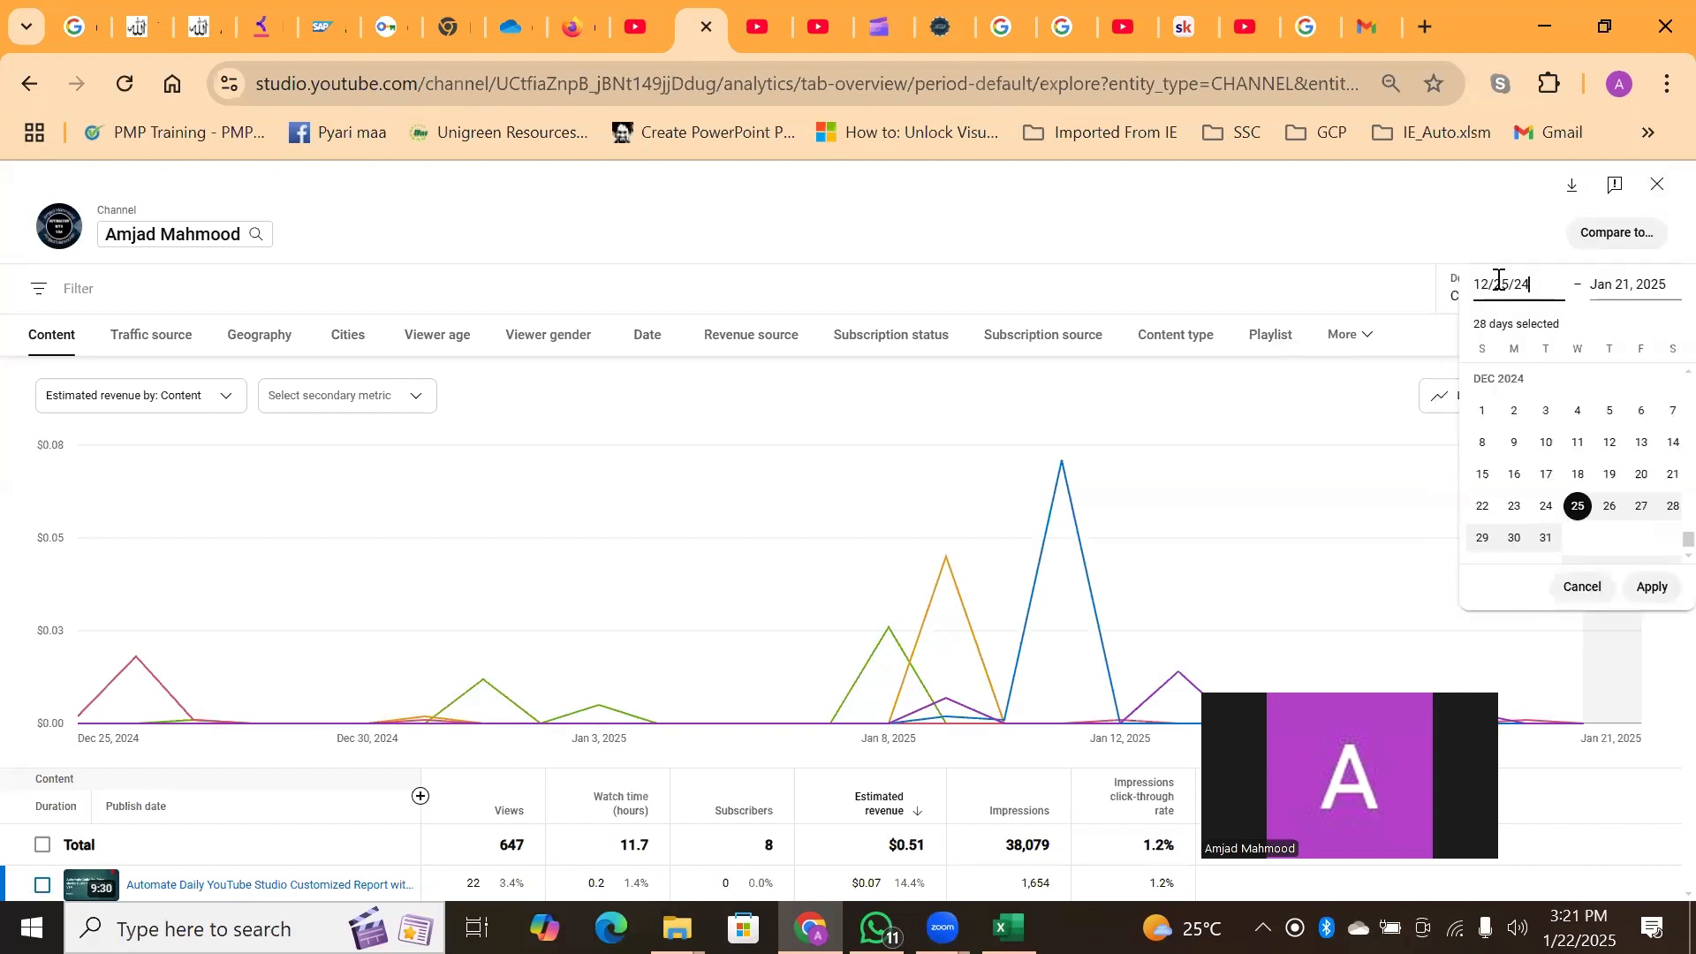
drag(1500, 279, 1513, 279)
text(16)
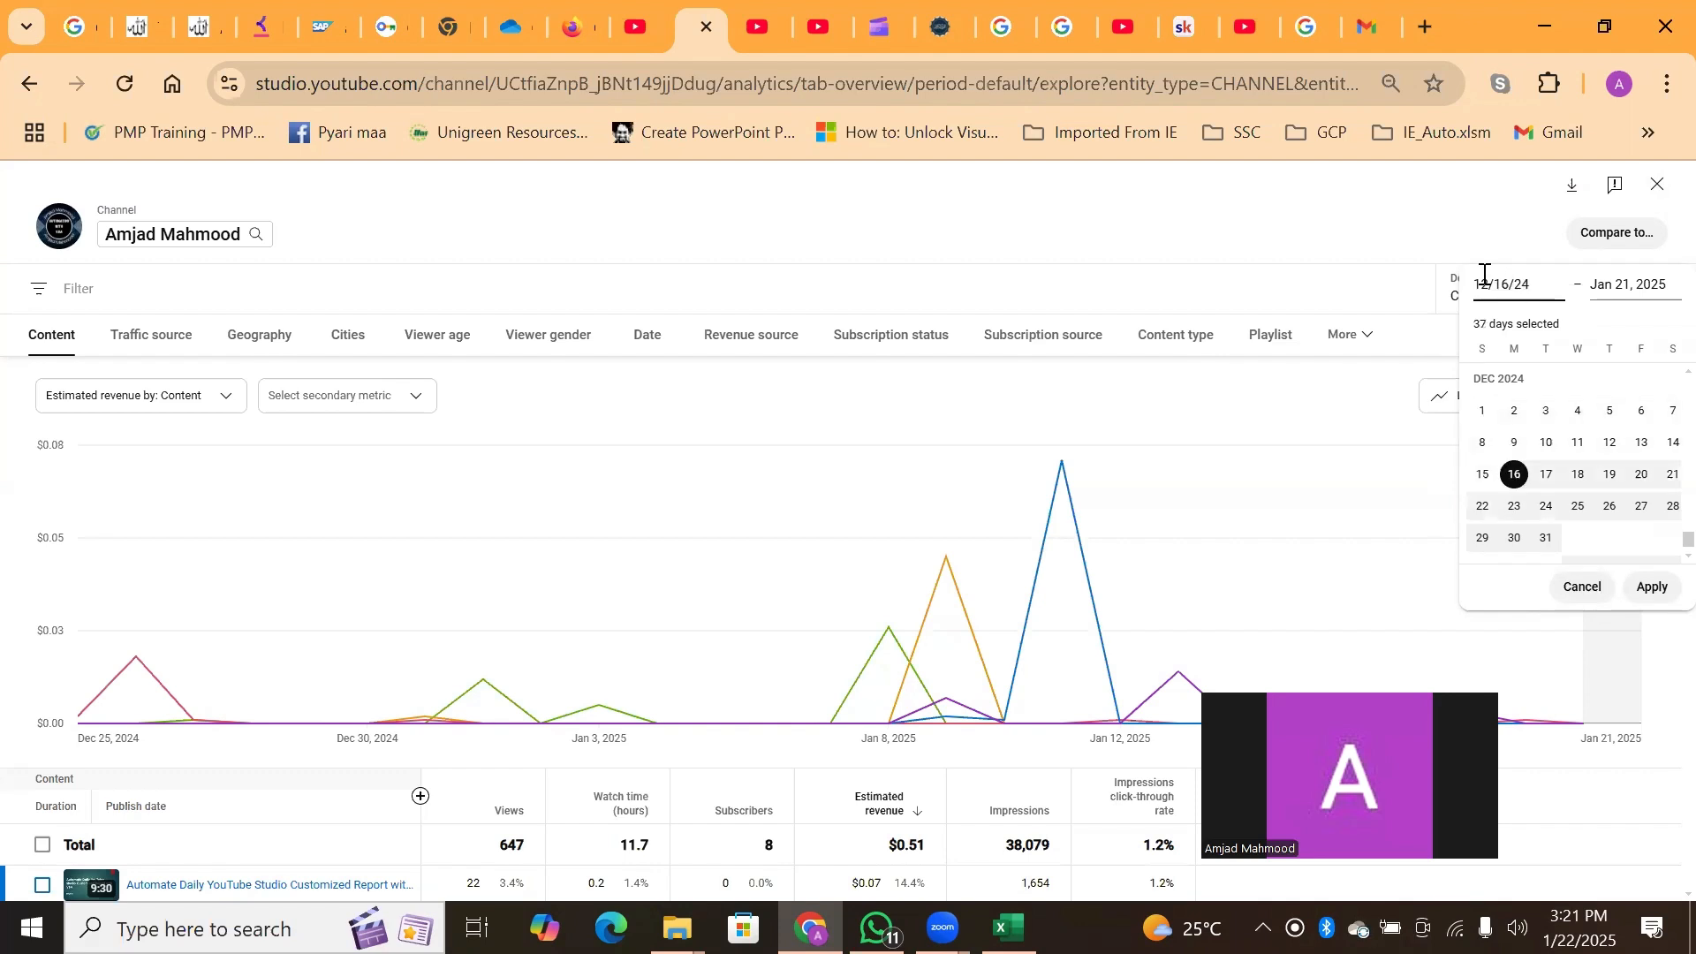
drag(1481, 281, 1477, 282)
text(16/2)
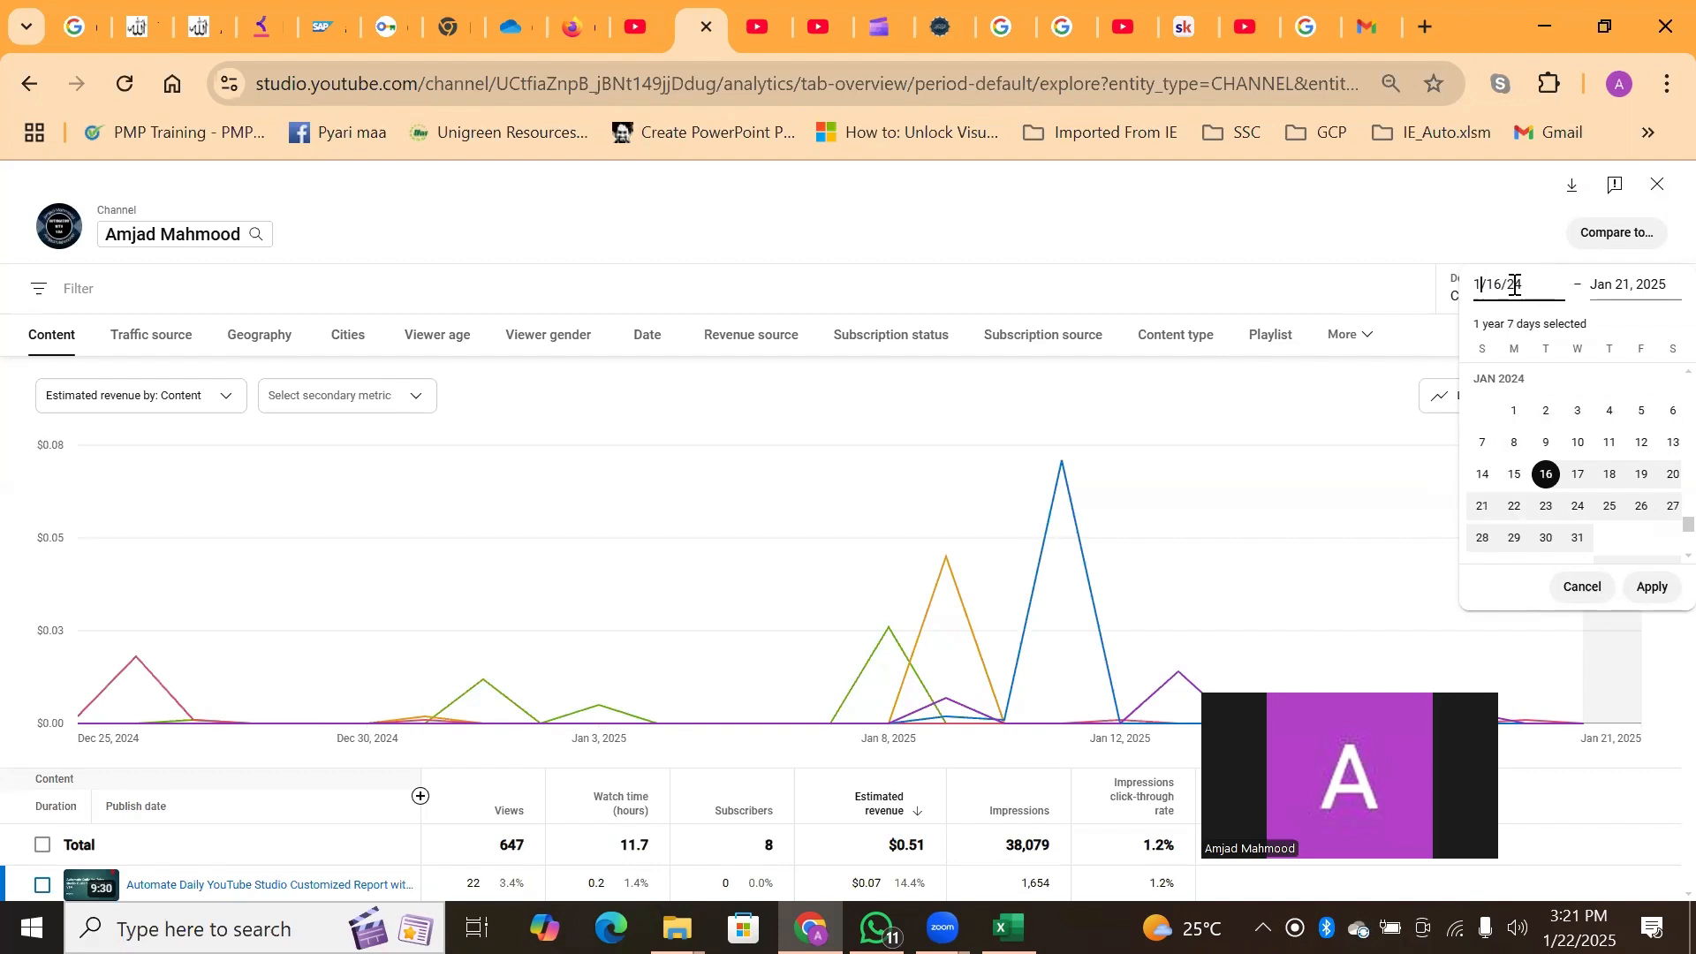
text(45)
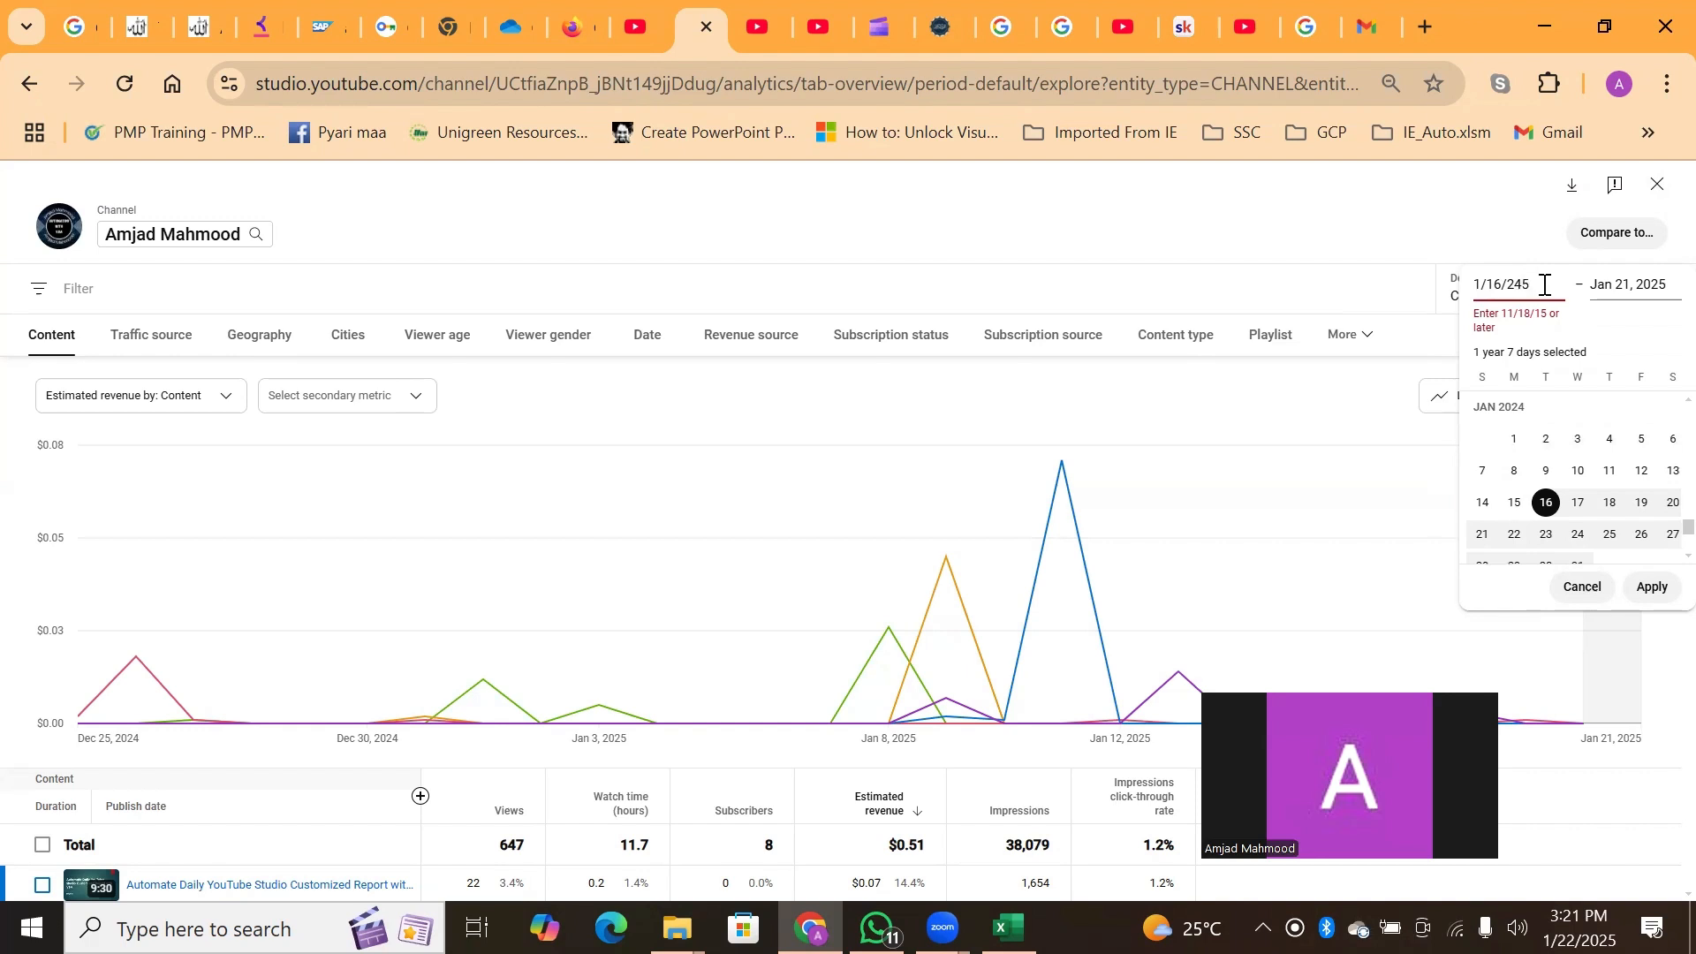
key(BackSpace)
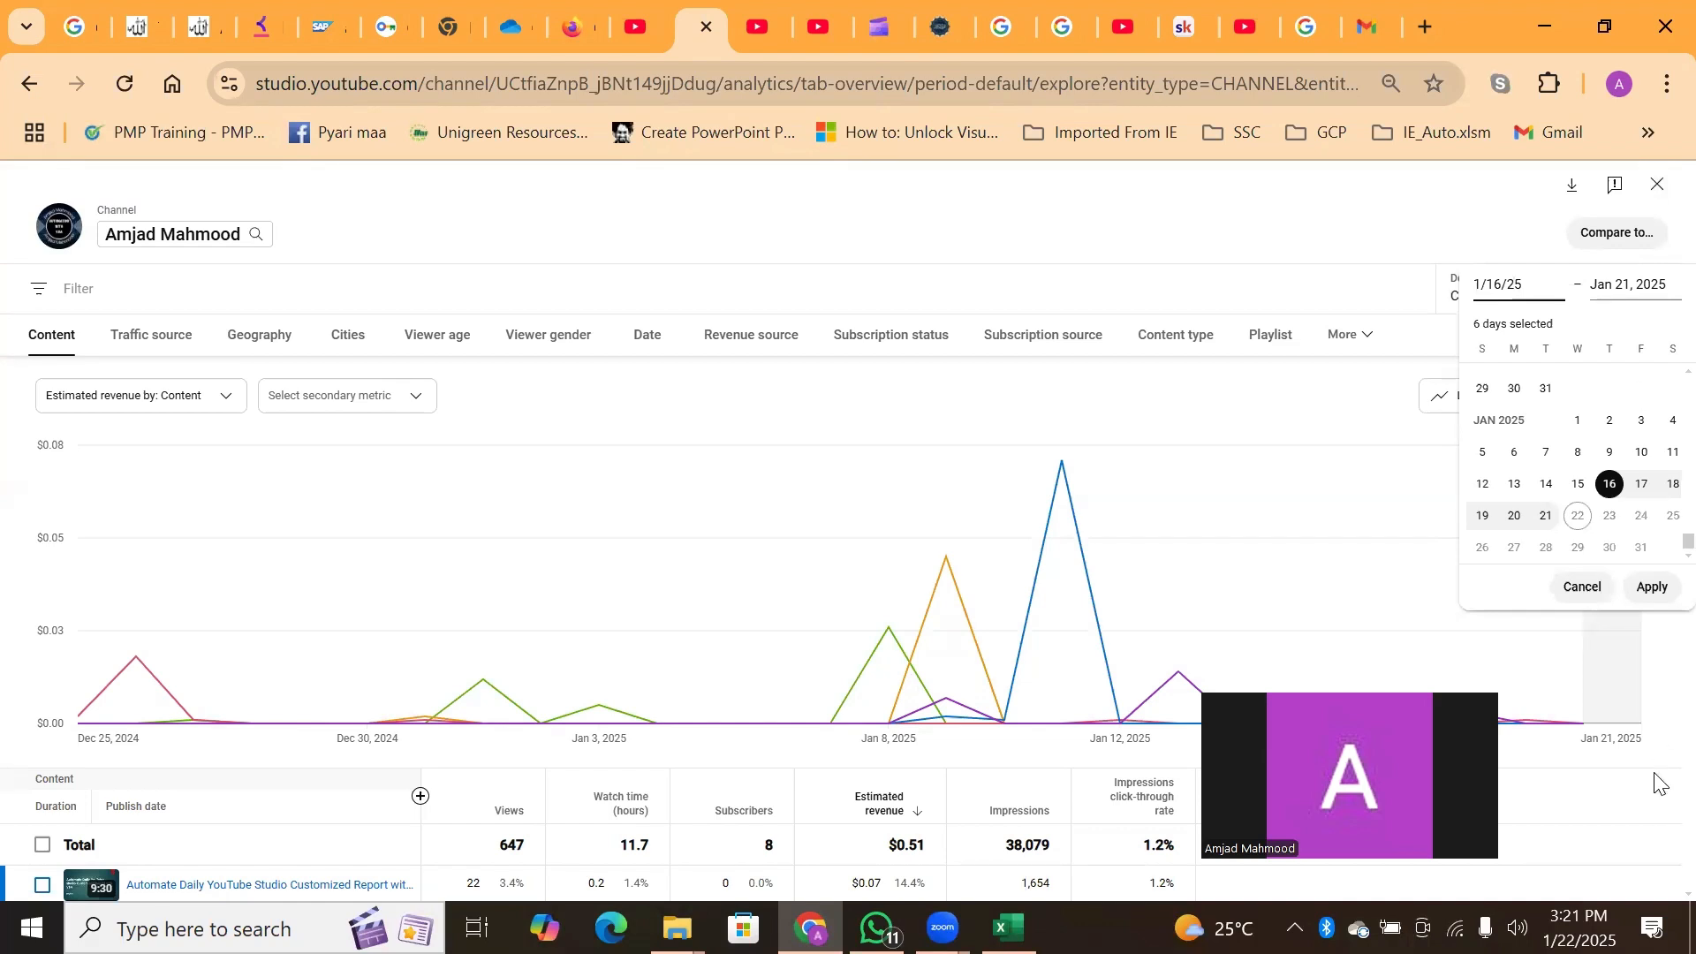
click(1653, 588)
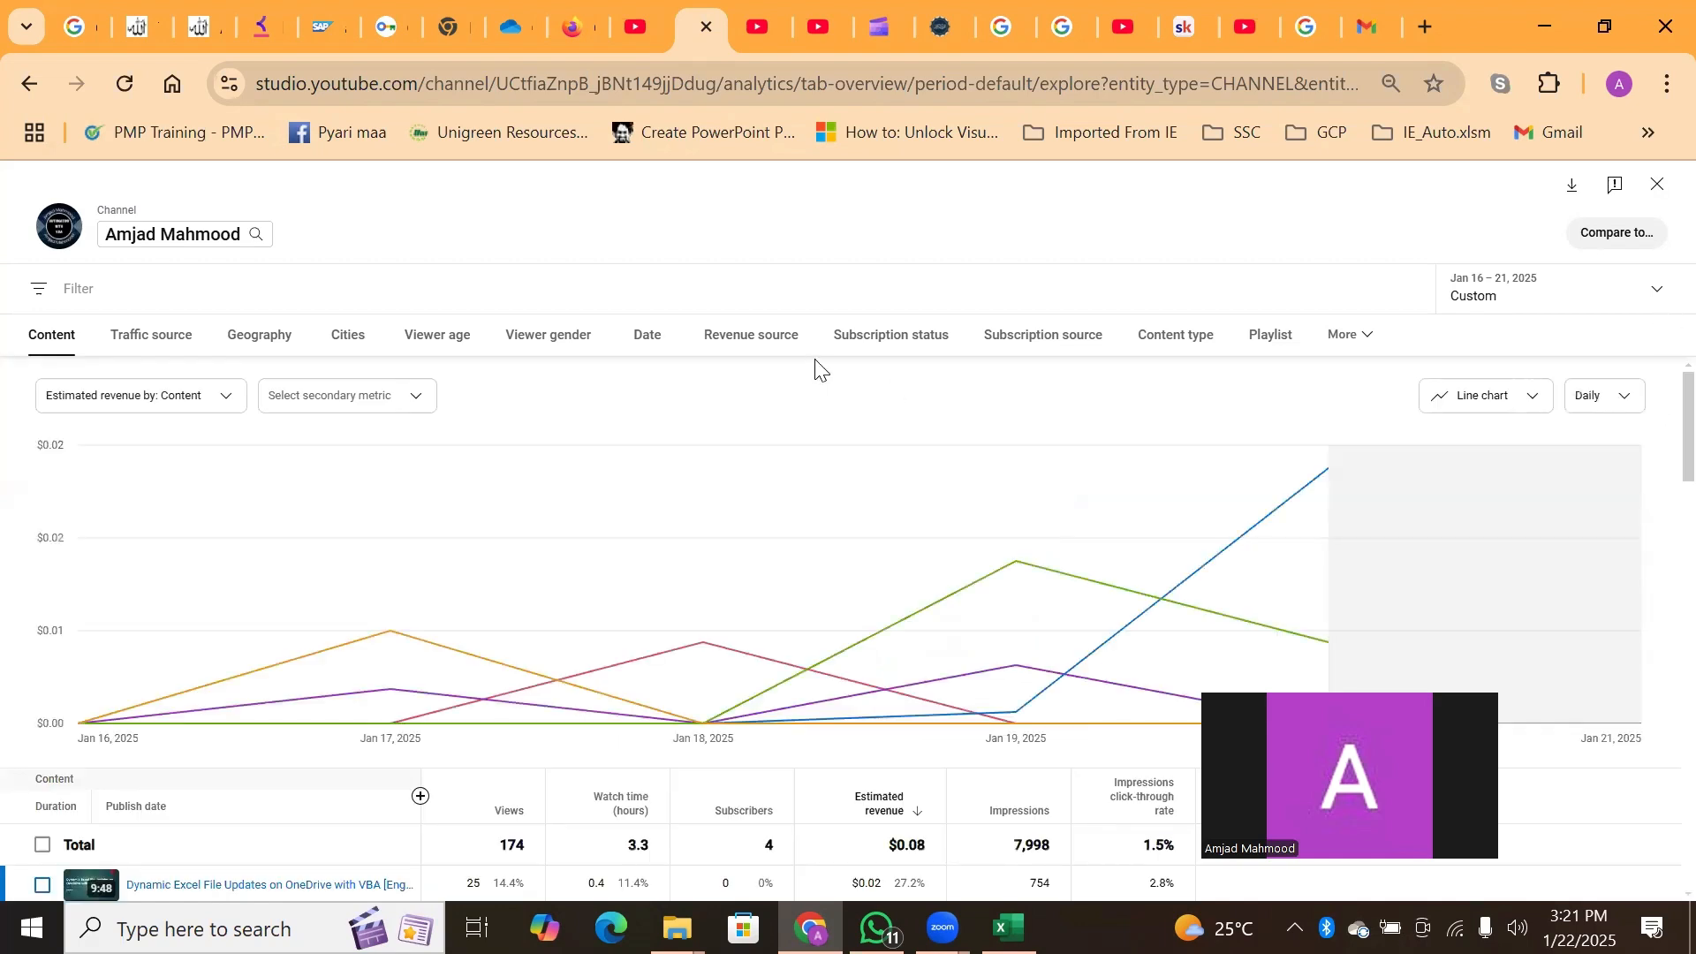
Break the analytics down by Date and export the report to Google Sheets
click(644, 339)
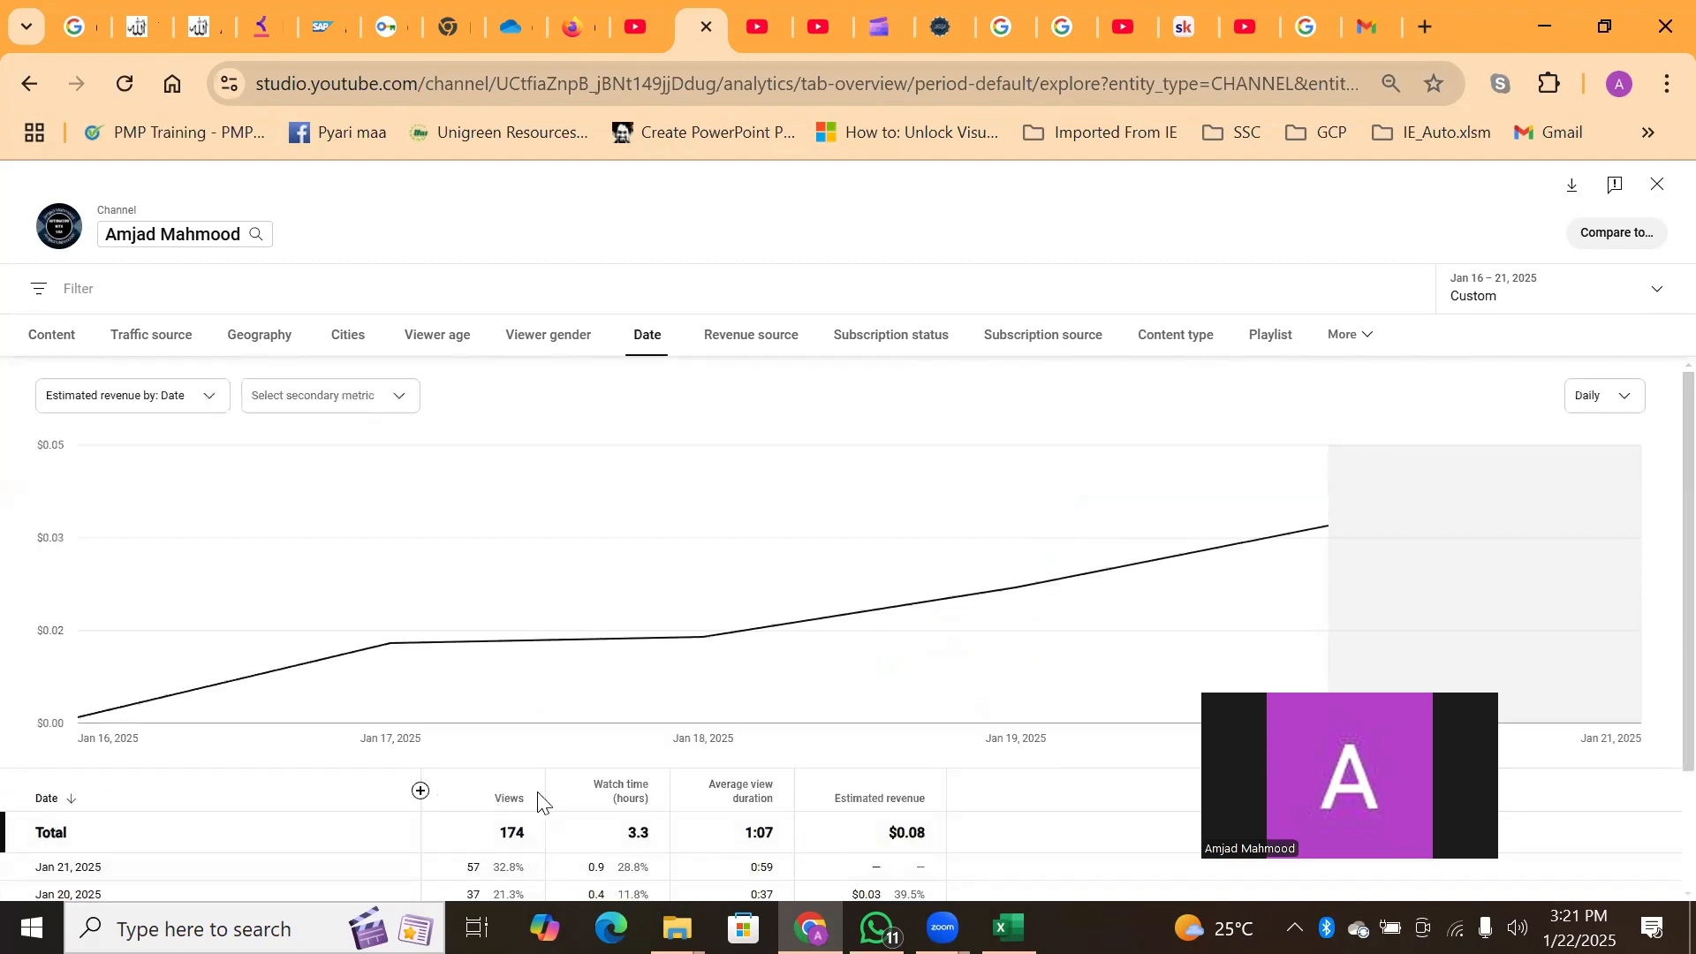
click(1572, 184)
click(1434, 196)
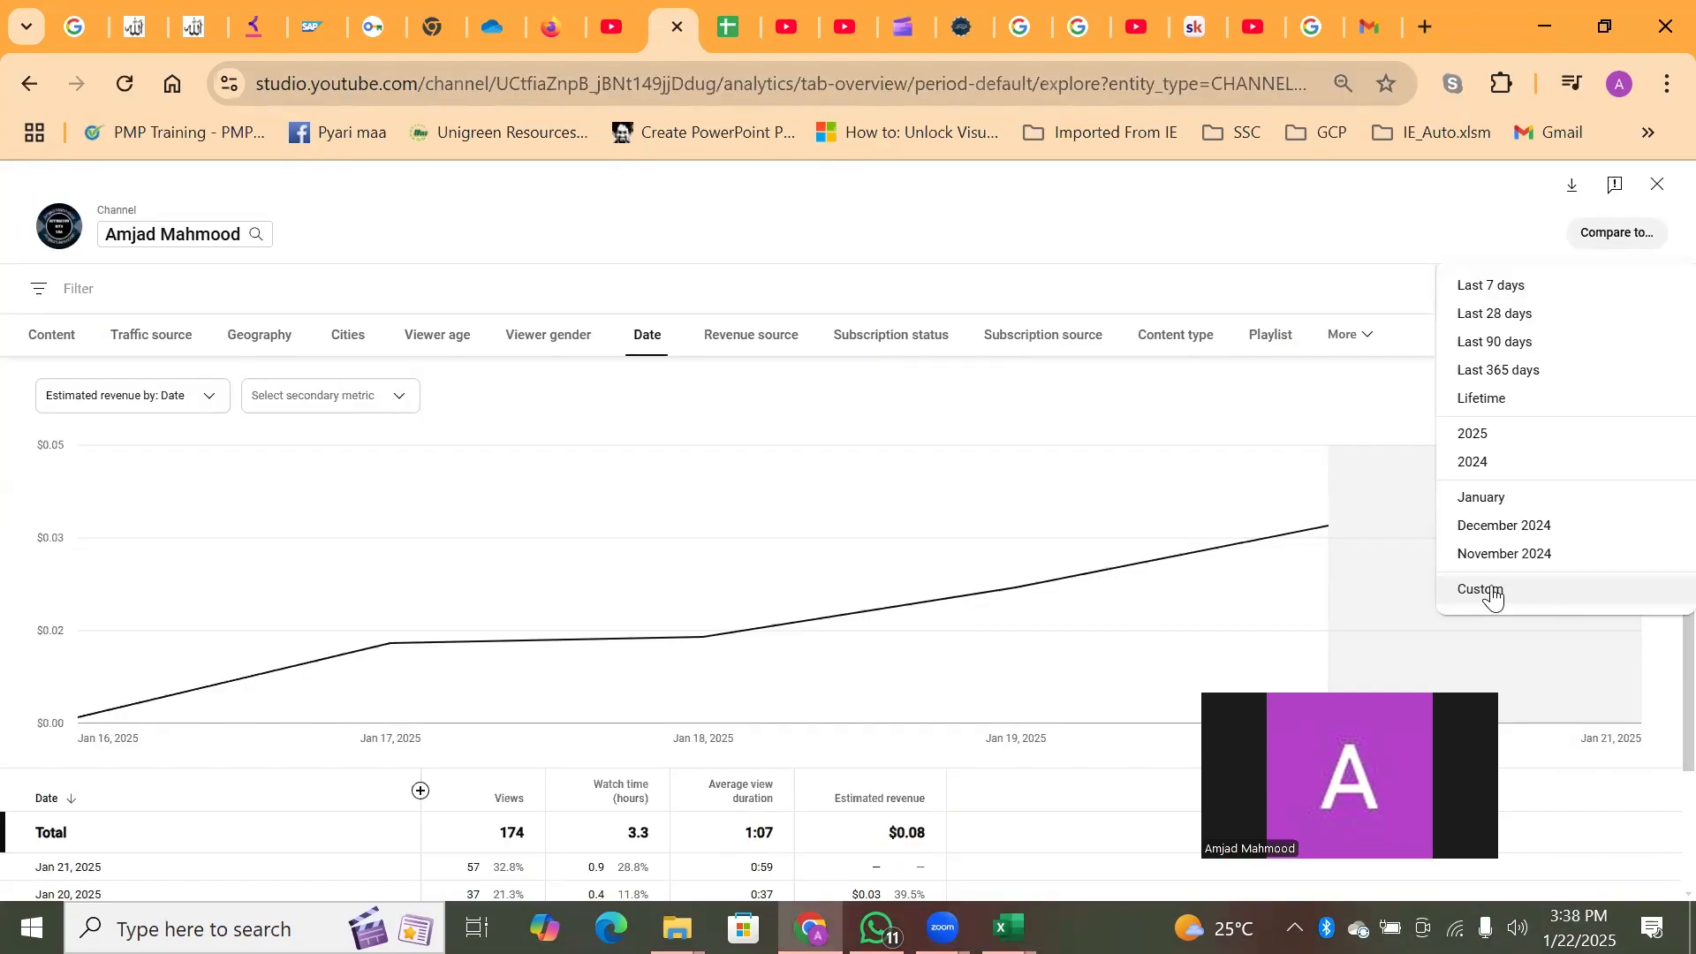
Reapply the custom range Jan 16–21, 2025 and export the daily report to Google Sheets again
click(1488, 594)
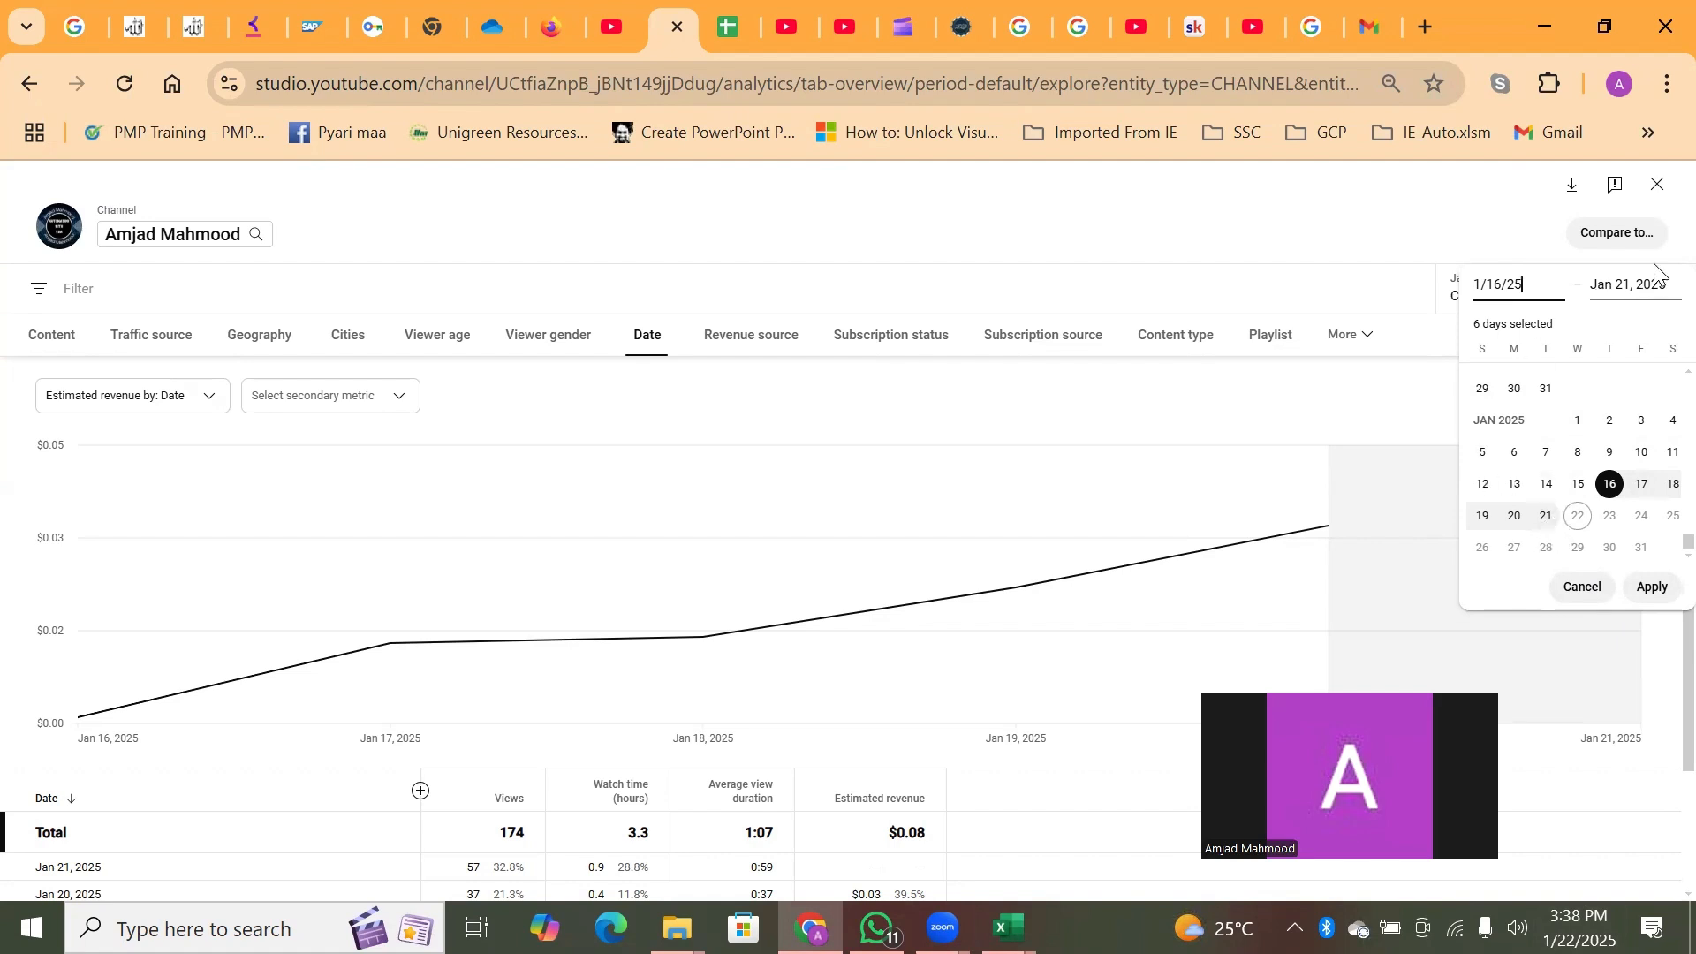
click(1652, 587)
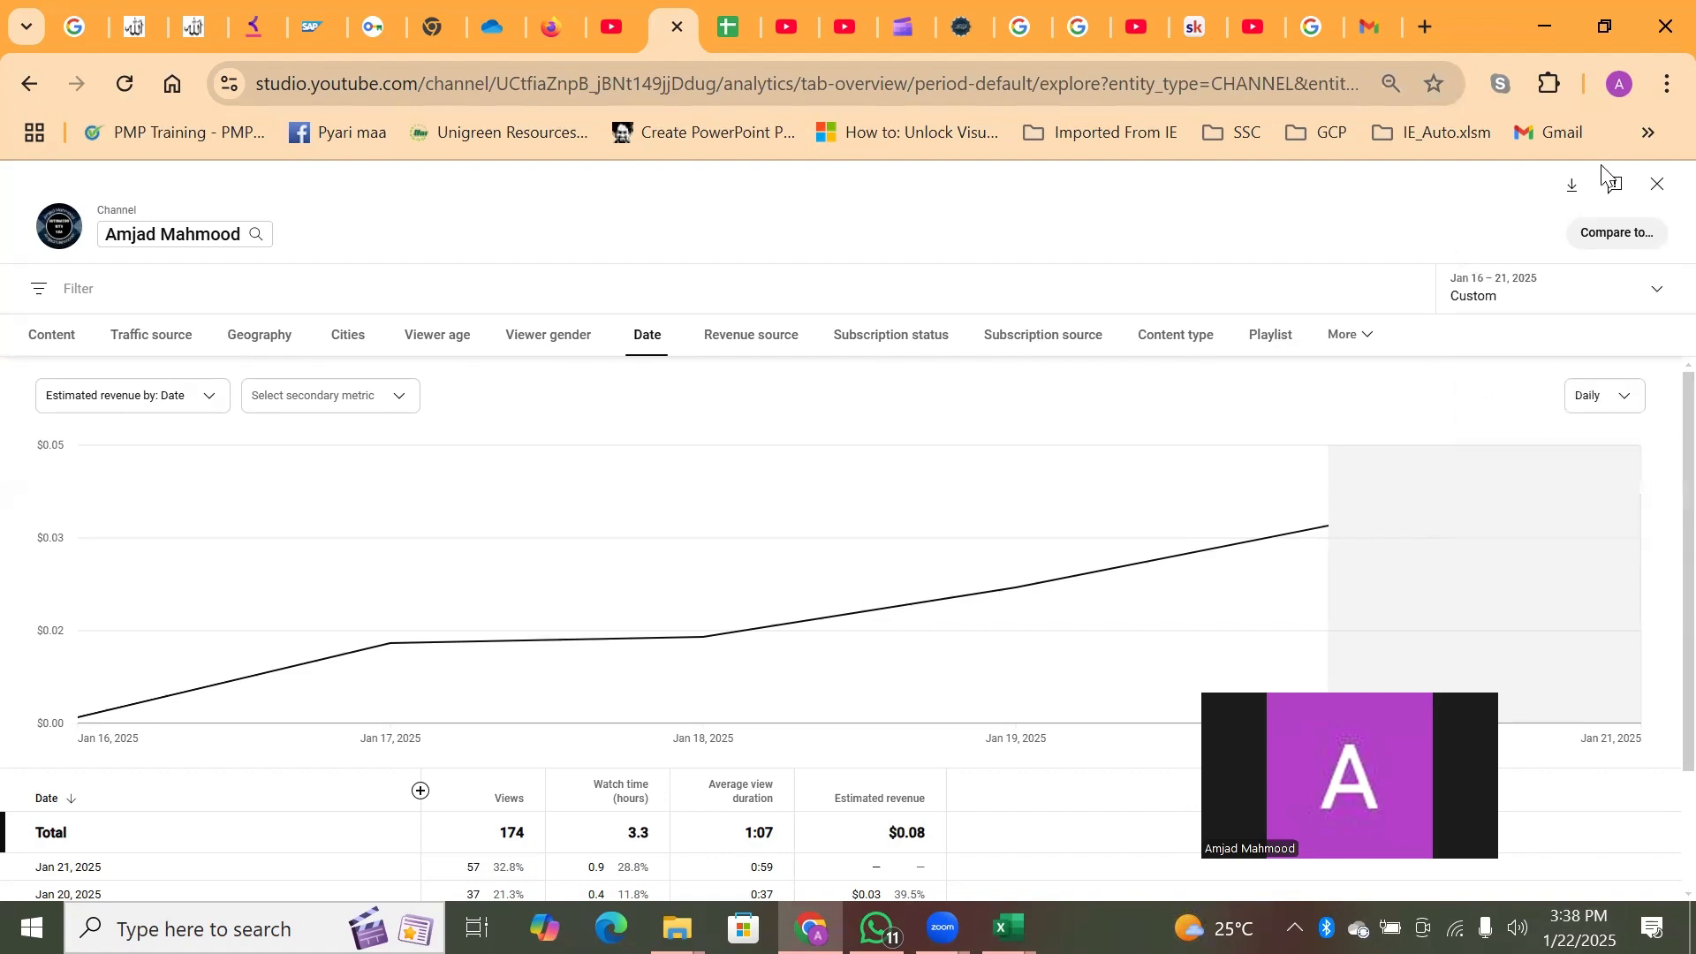
click(1572, 186)
click(1434, 193)
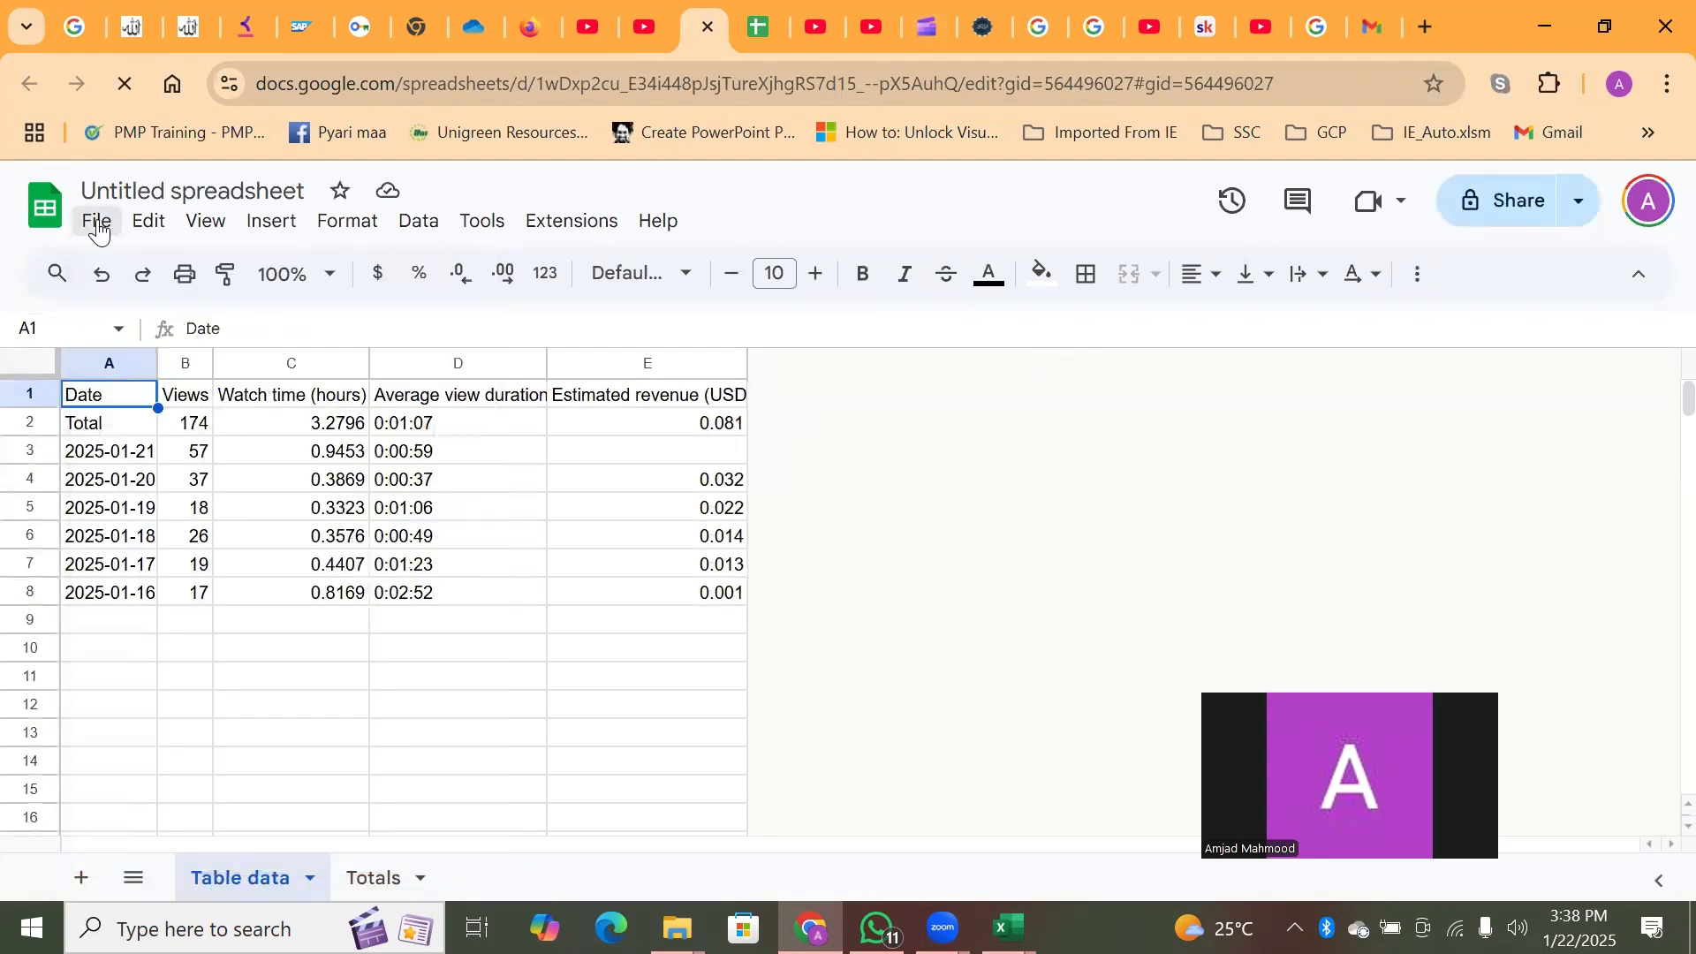
Download the exported daily report from Google Sheets as a Microsoft Excel (.xlsx) file
click(99, 227)
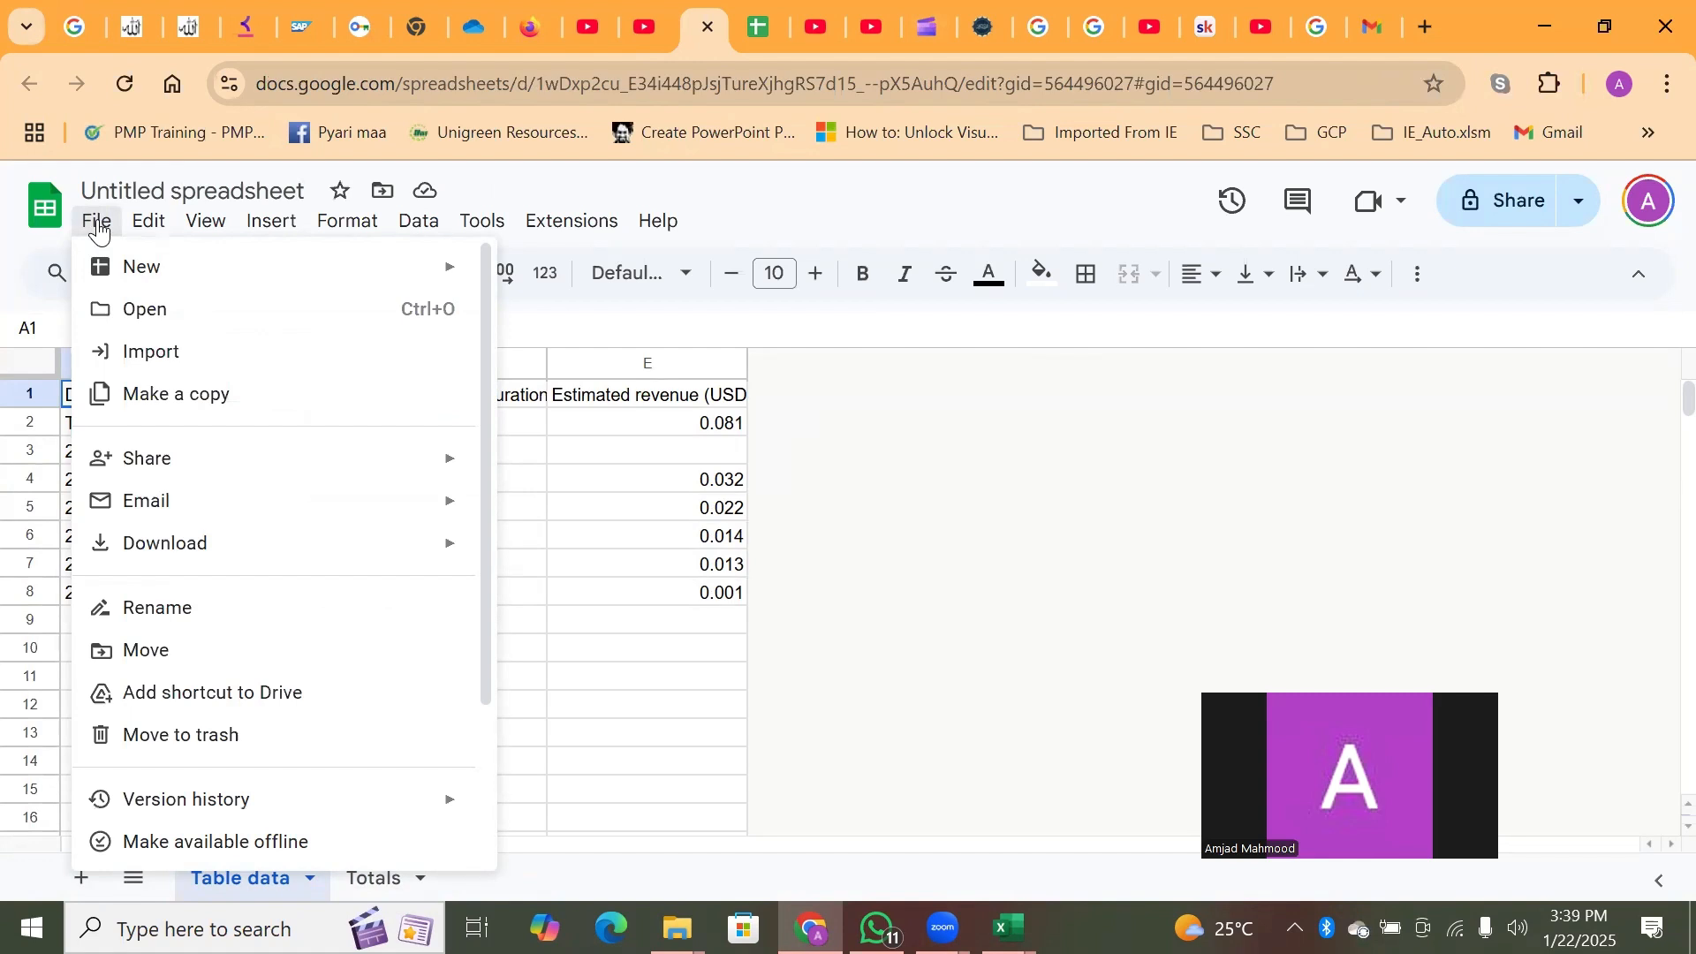
mouse_move(246, 568)
click(652, 562)
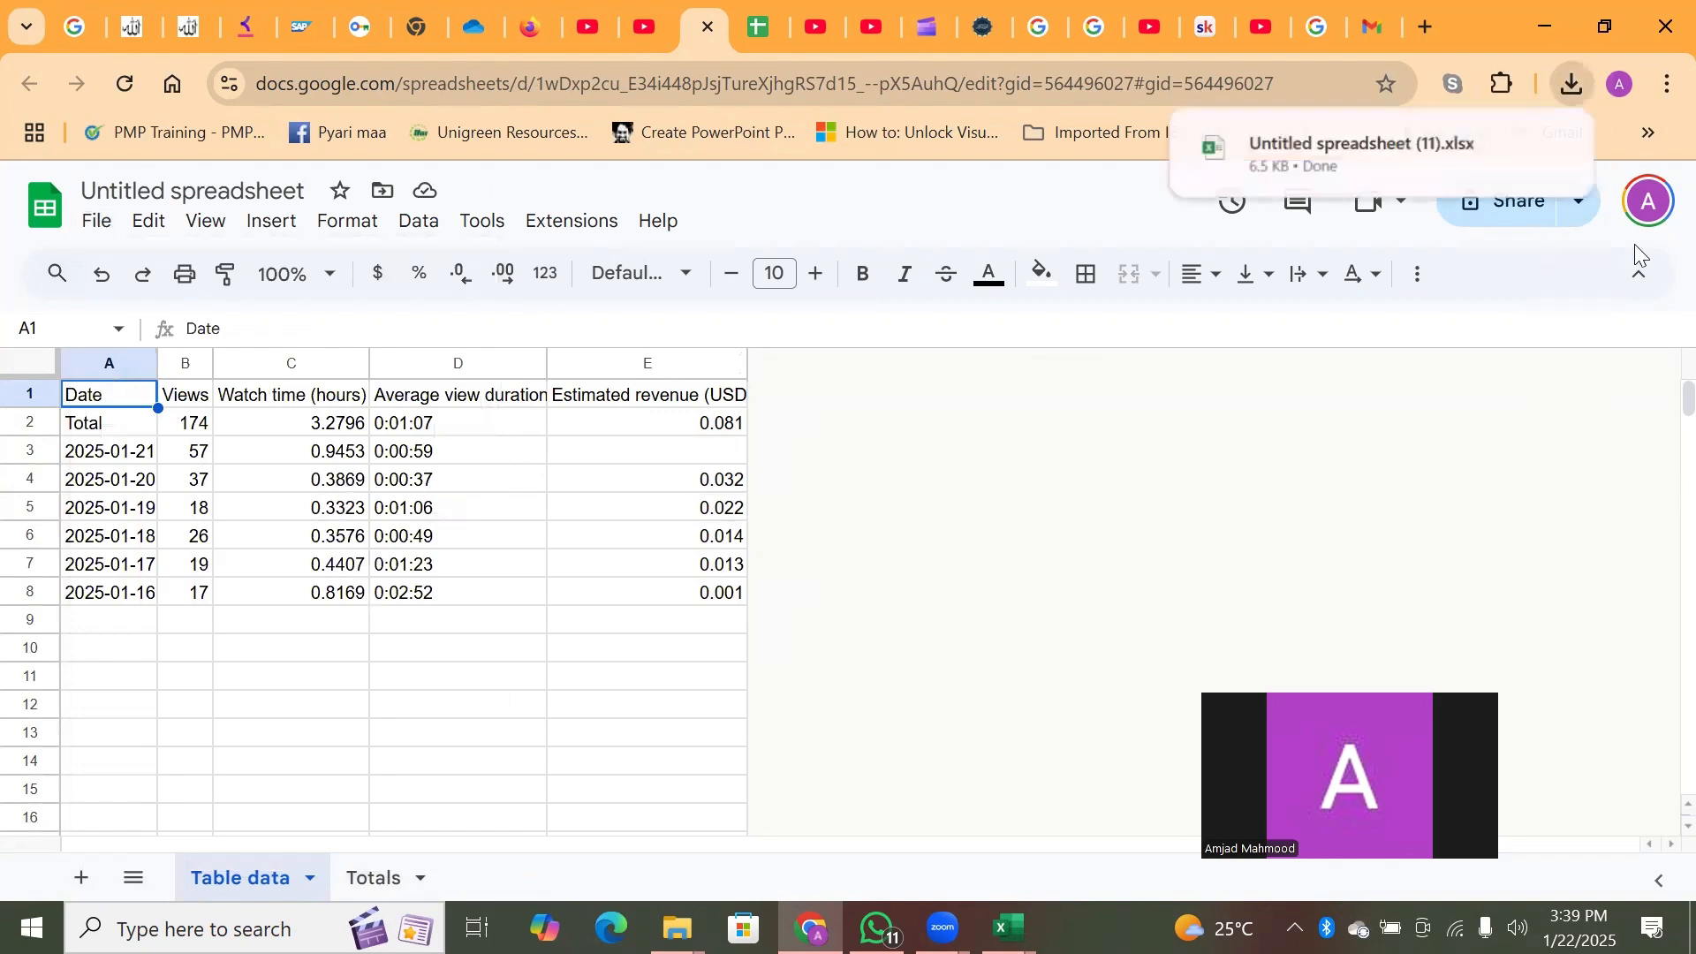
Open the downloaded Untitled spreadsheet (11) from the Downloads folder in Excel and enable editing
click(1500, 149)
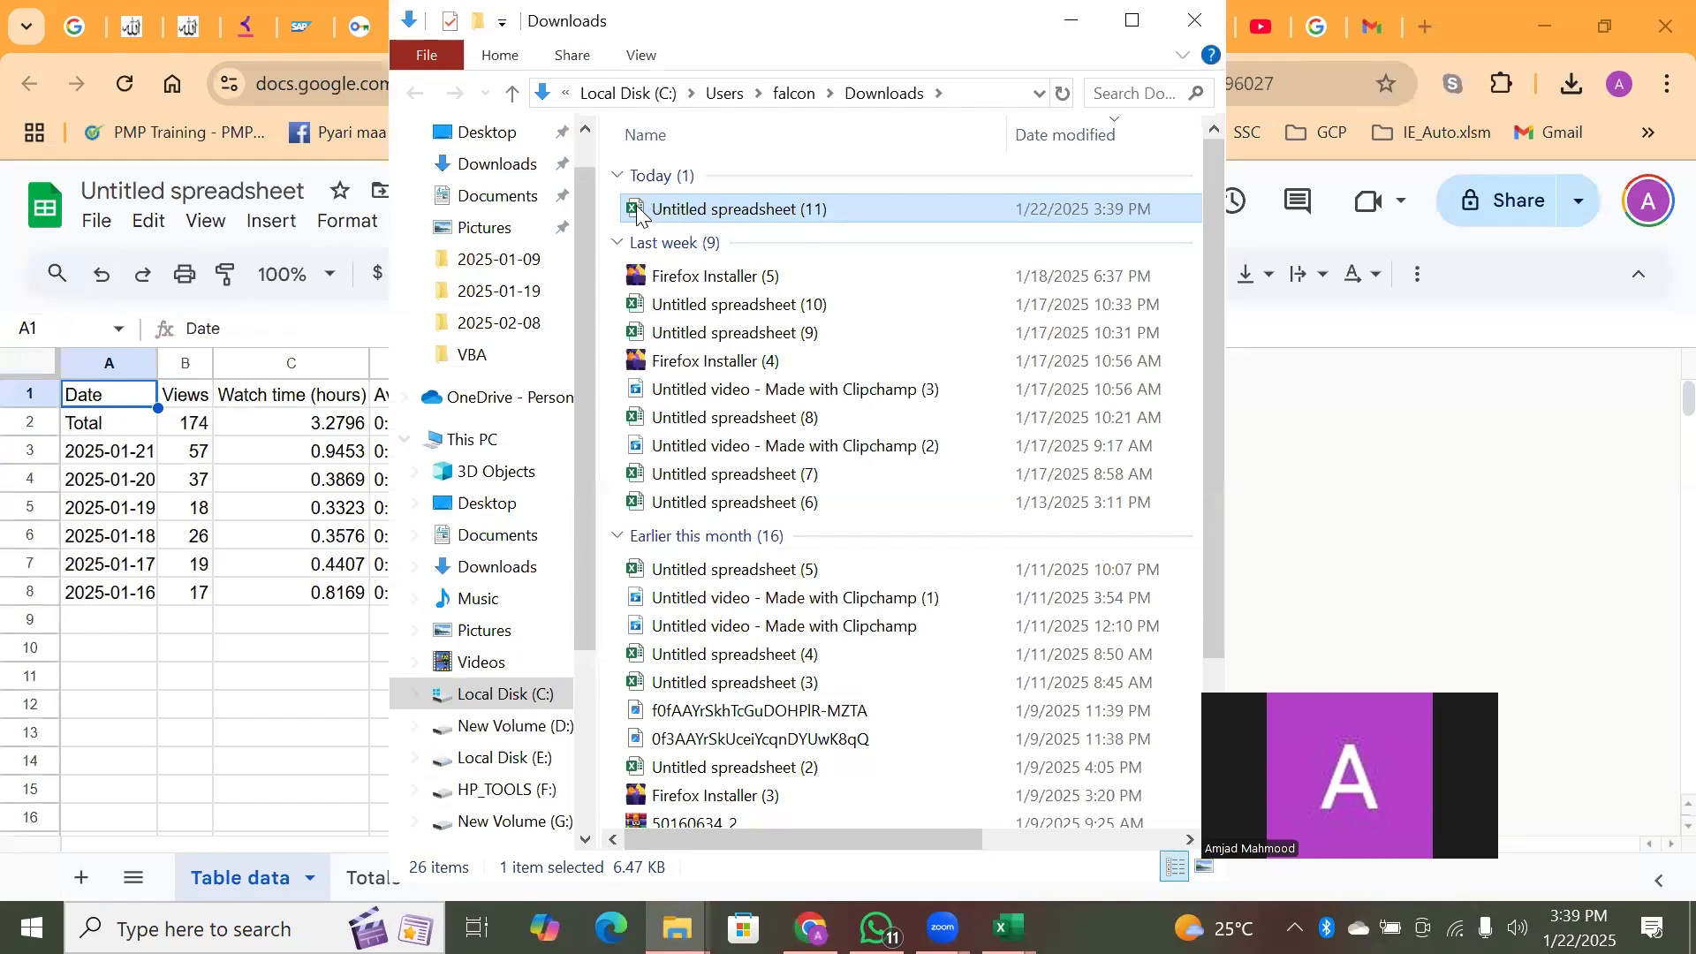
double_click(638, 209)
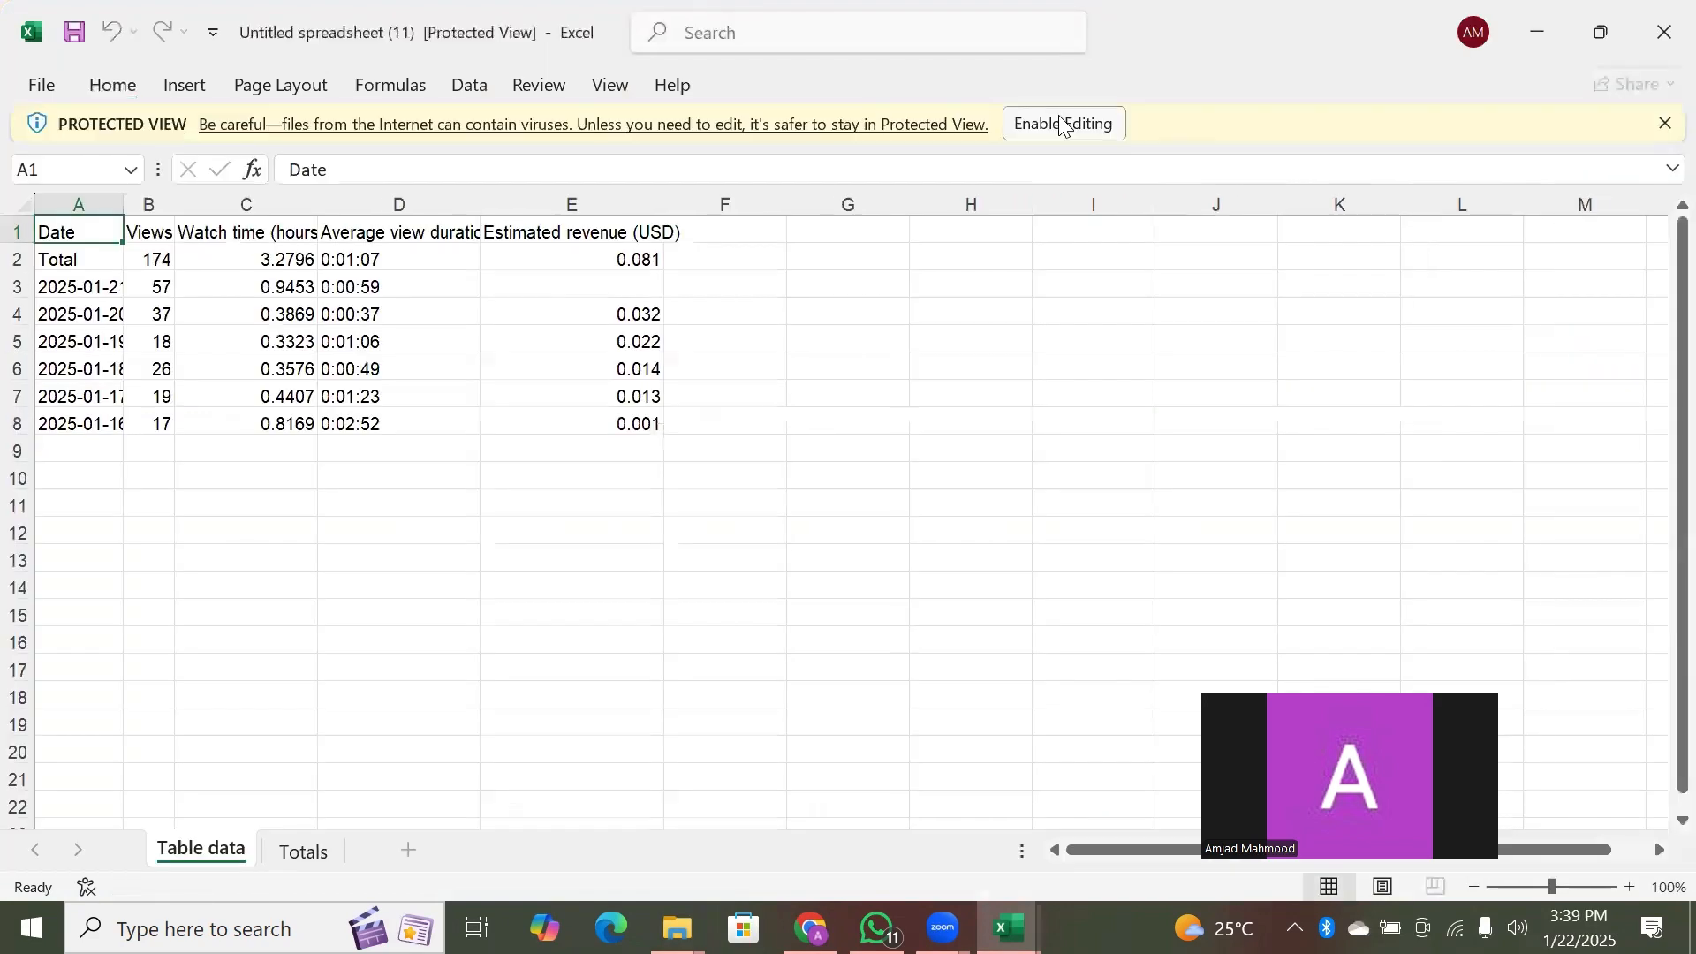
click(1063, 124)
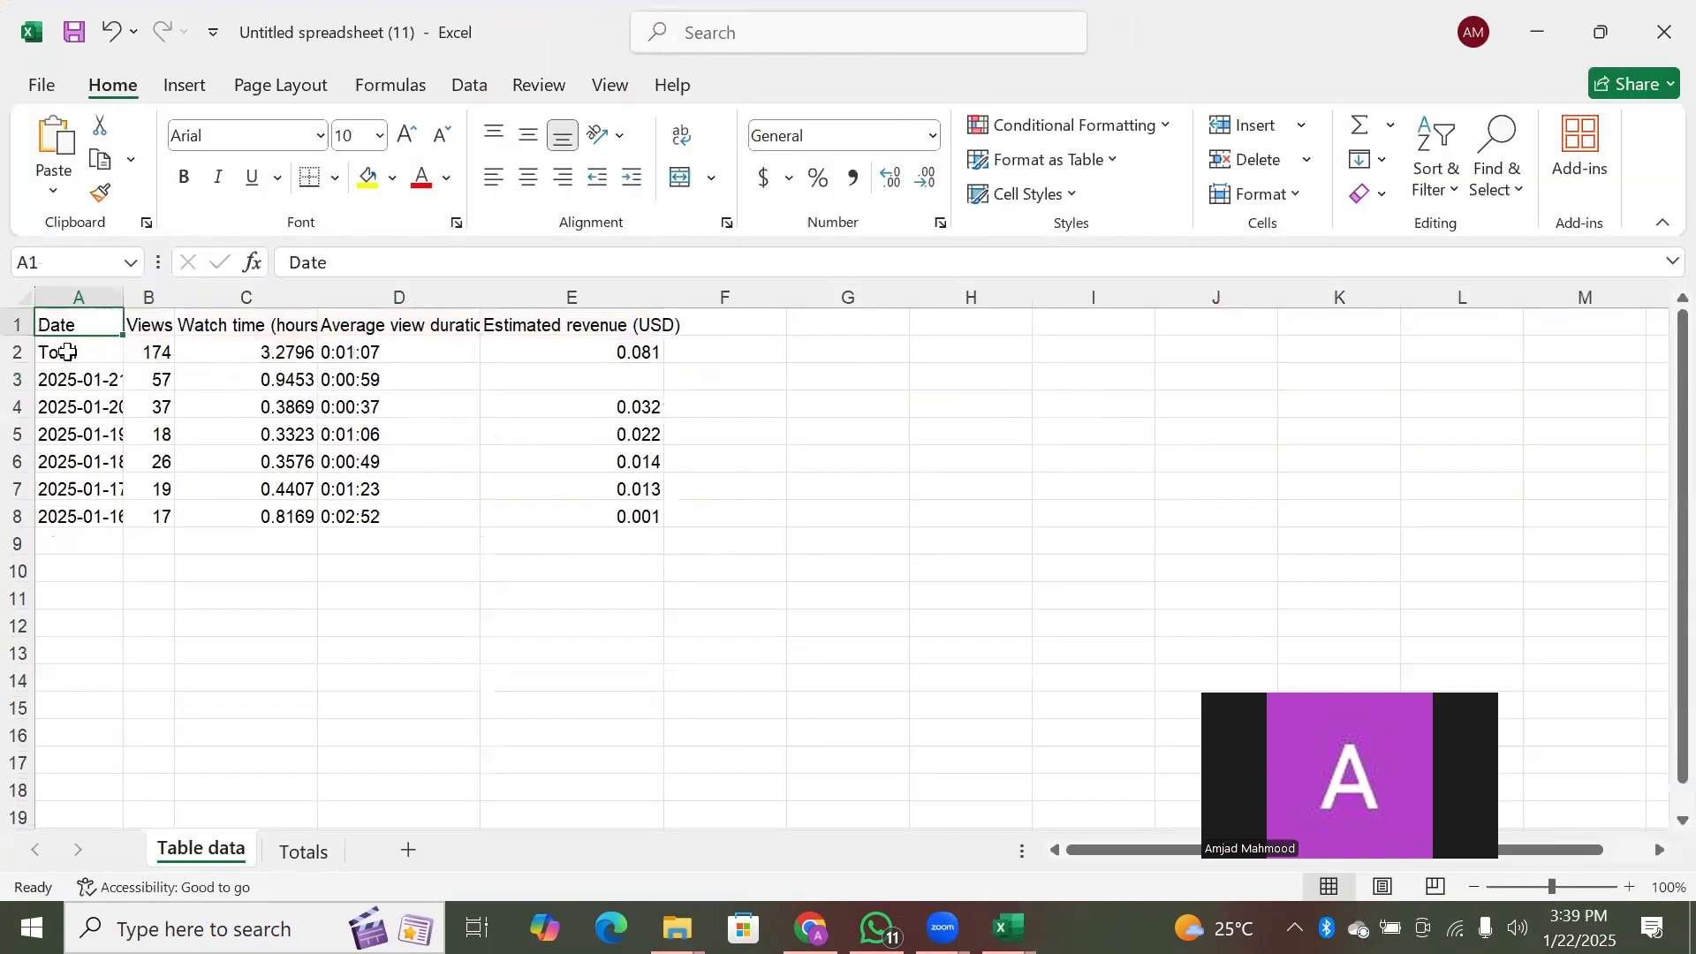
Widen column A to fit the dates and copy the daily rows A3:E8 without the header and total
click(77, 380)
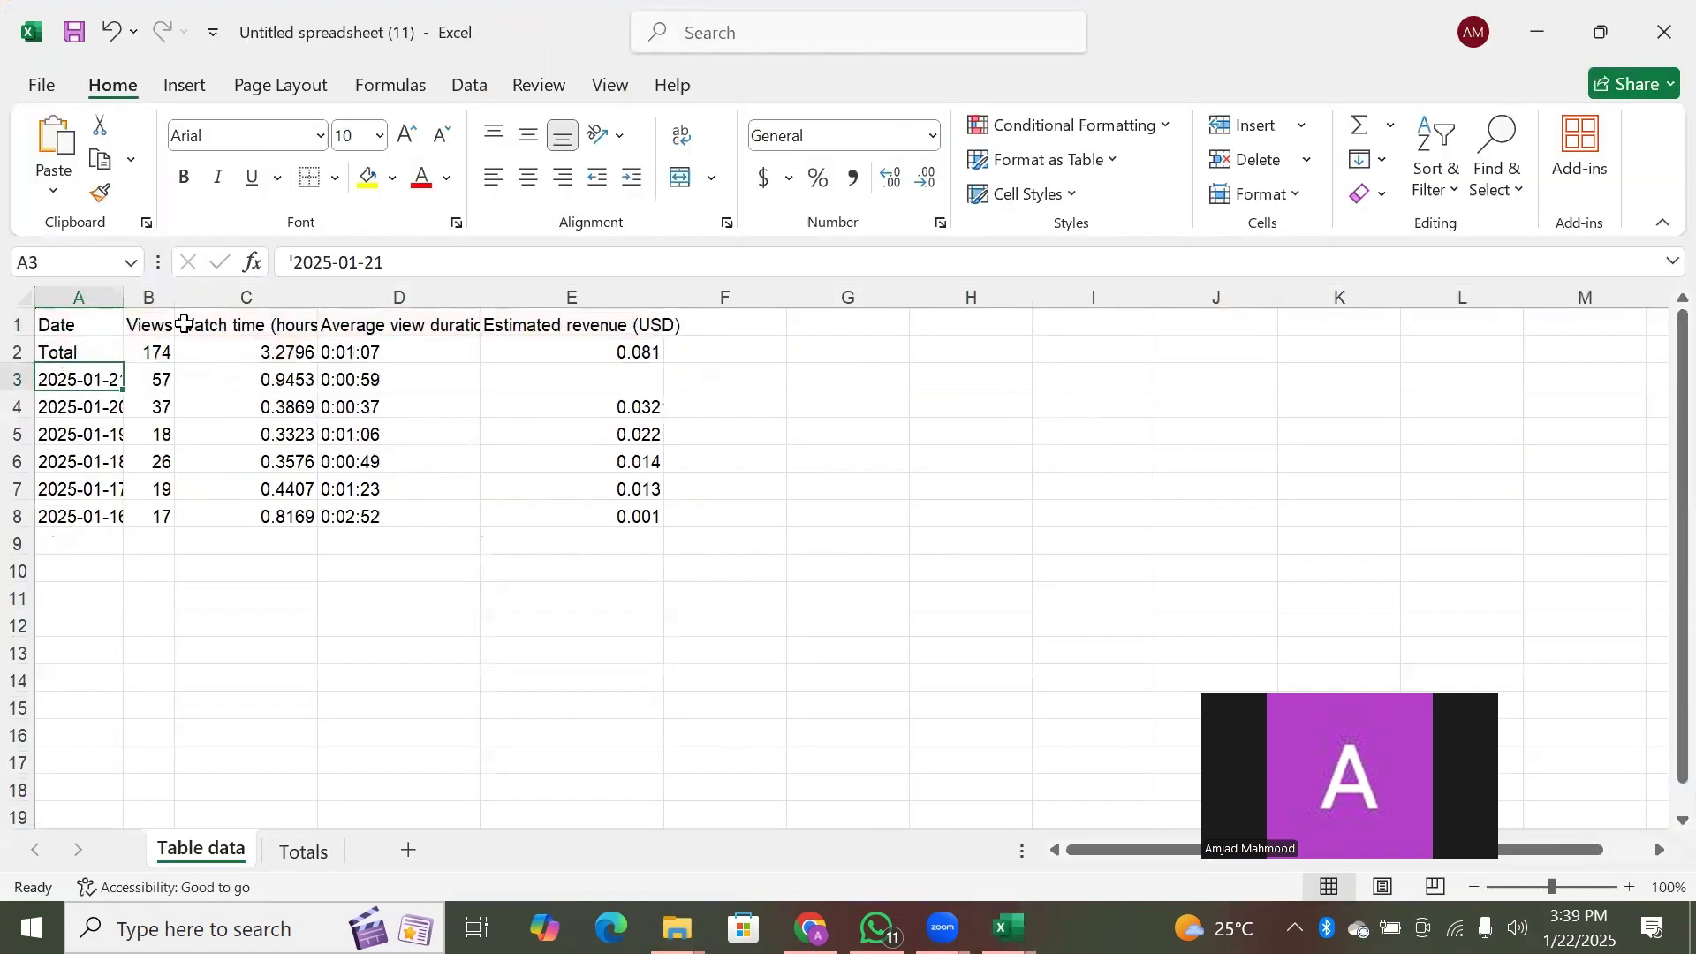
double_click(125, 295)
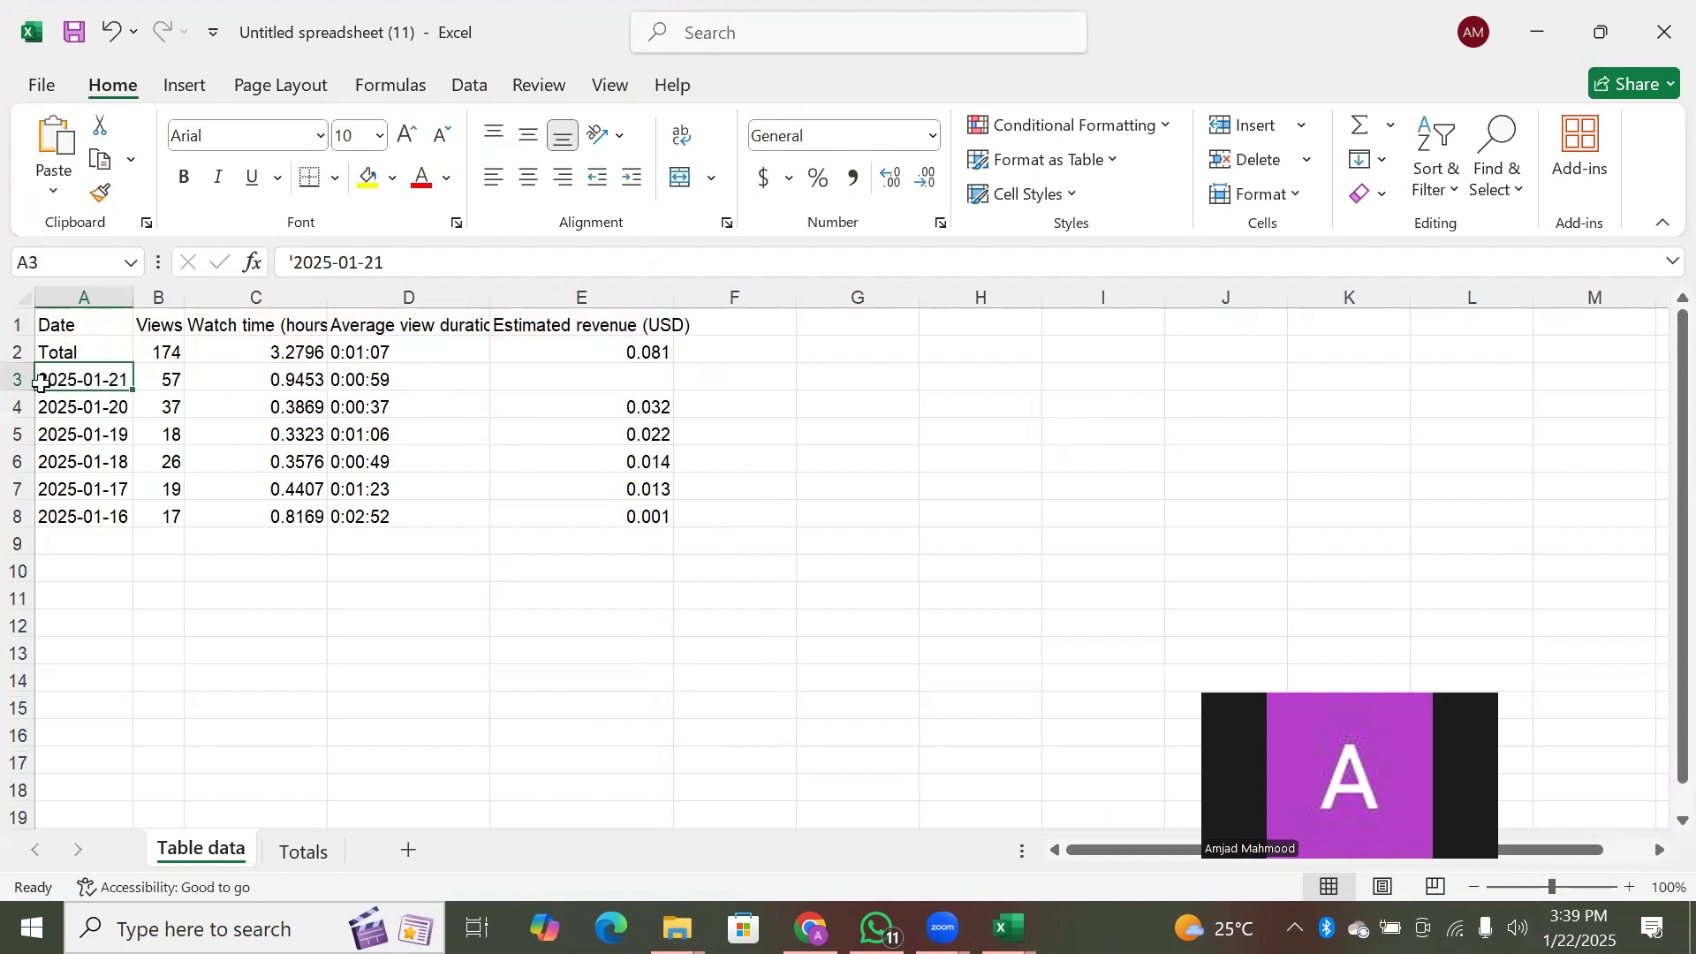
drag(44, 382, 646, 525)
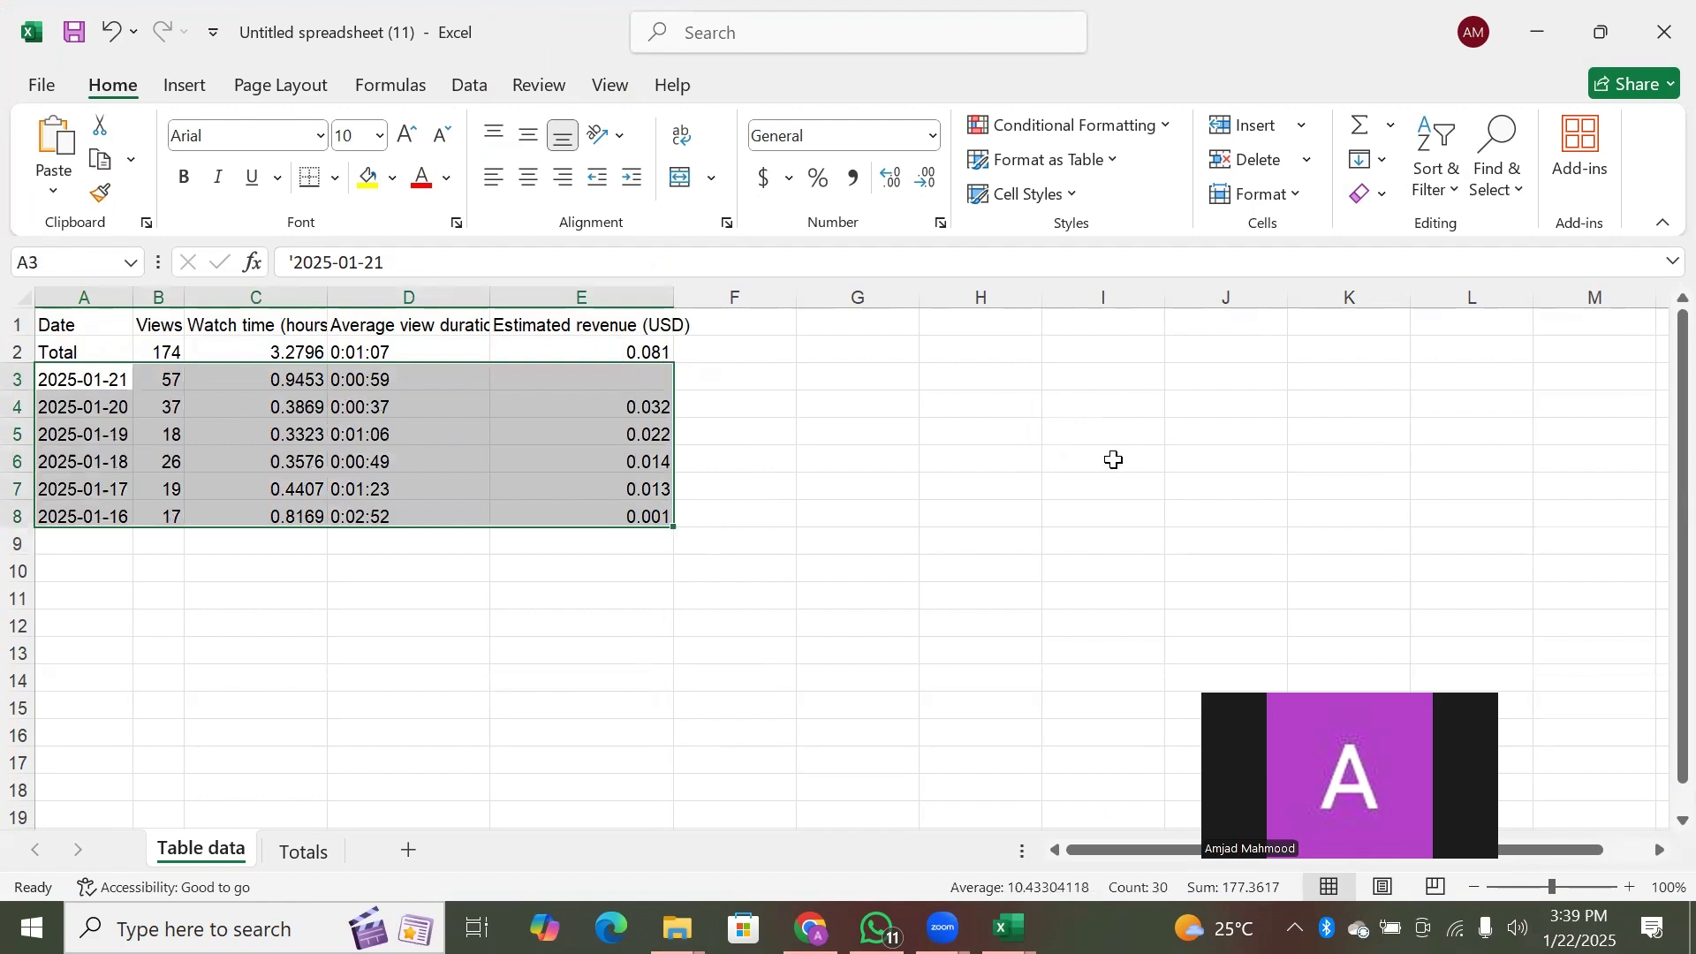
key(ctrl+c)
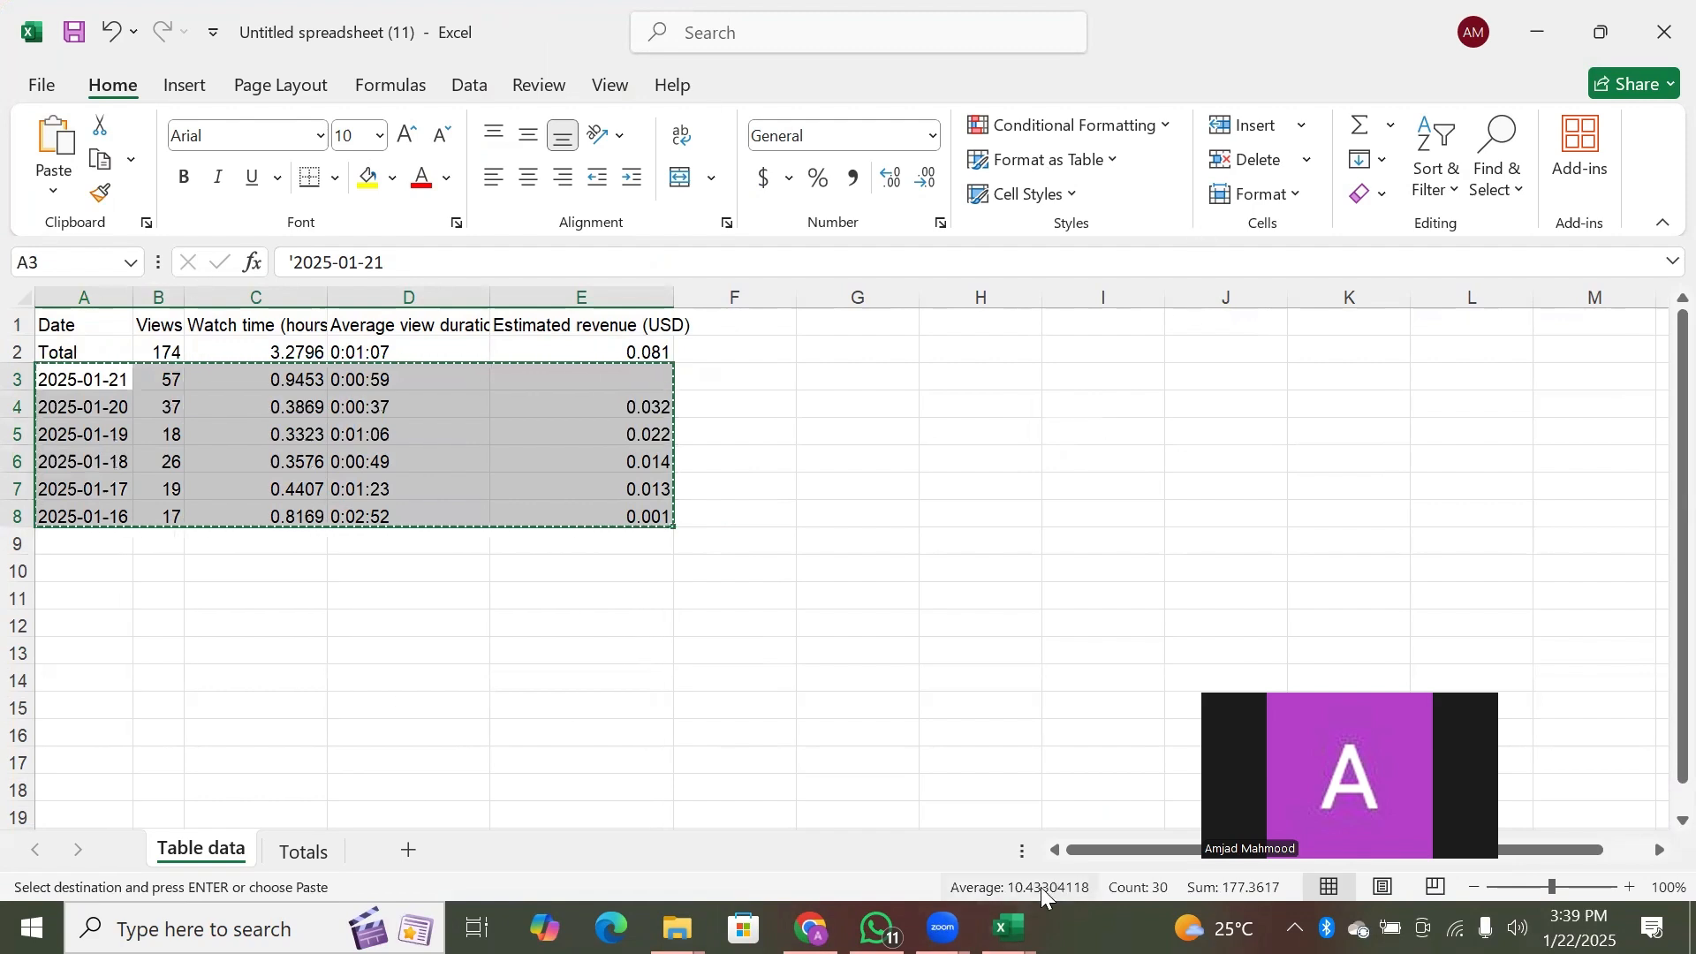
Switch to the Lesson412 YTStudio Dashboard workbook and paste the copied rows below the last Table data record, starting at A582
click(1010, 929)
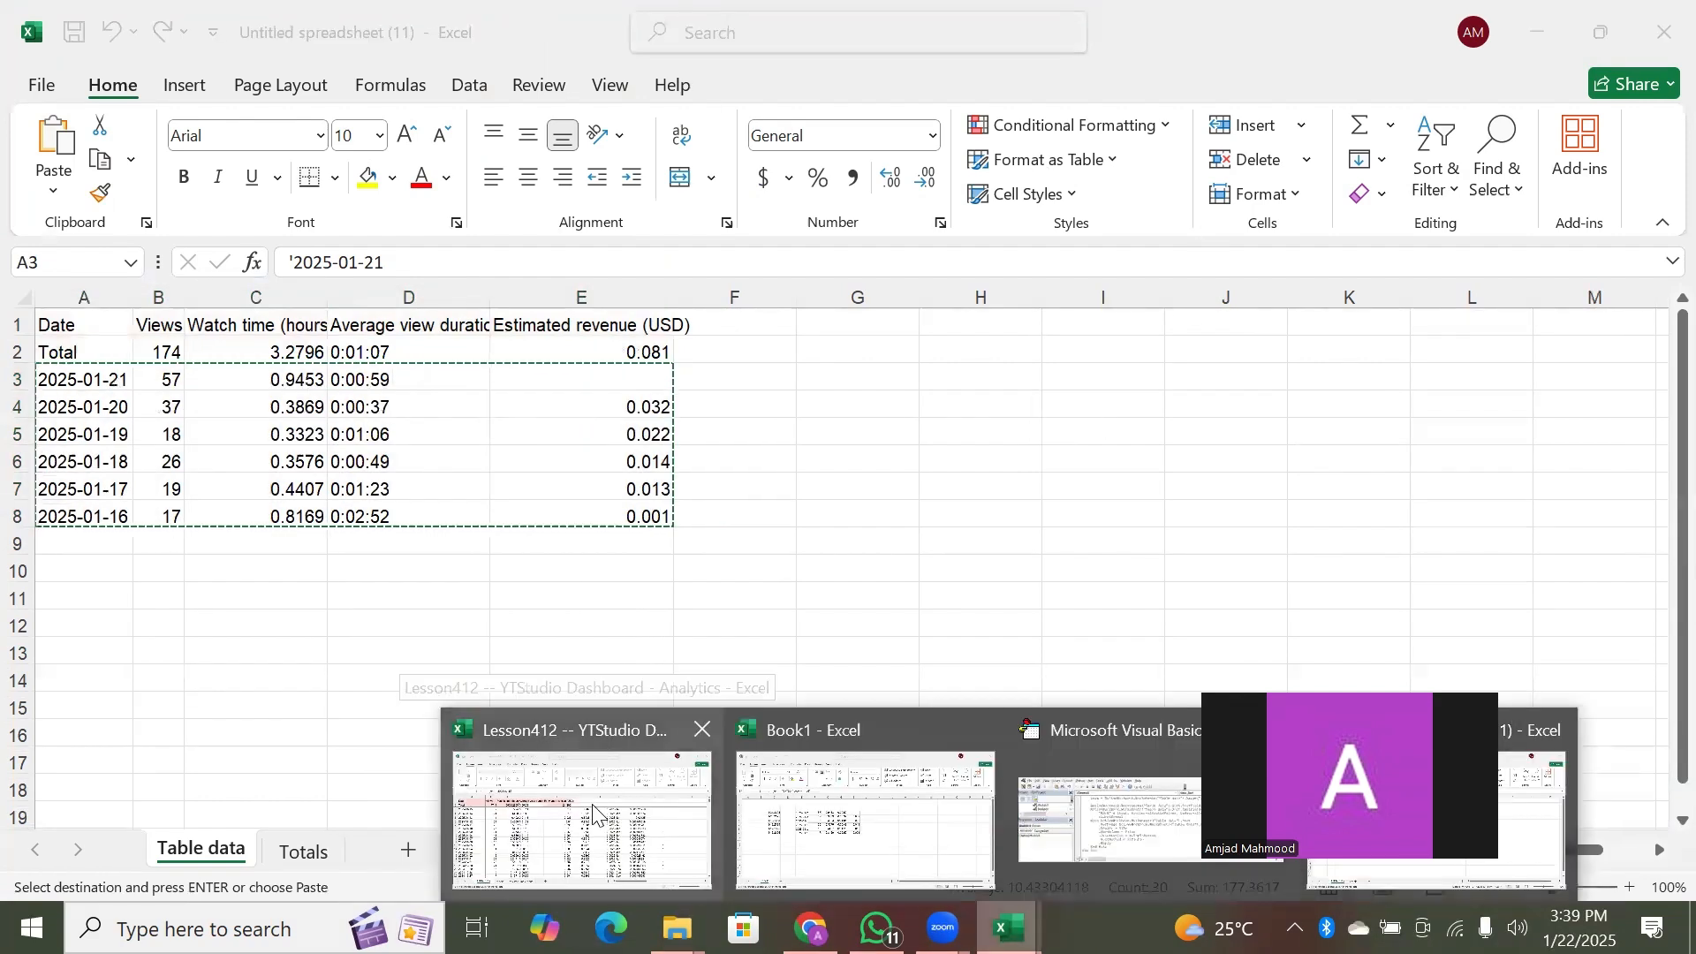
click(593, 815)
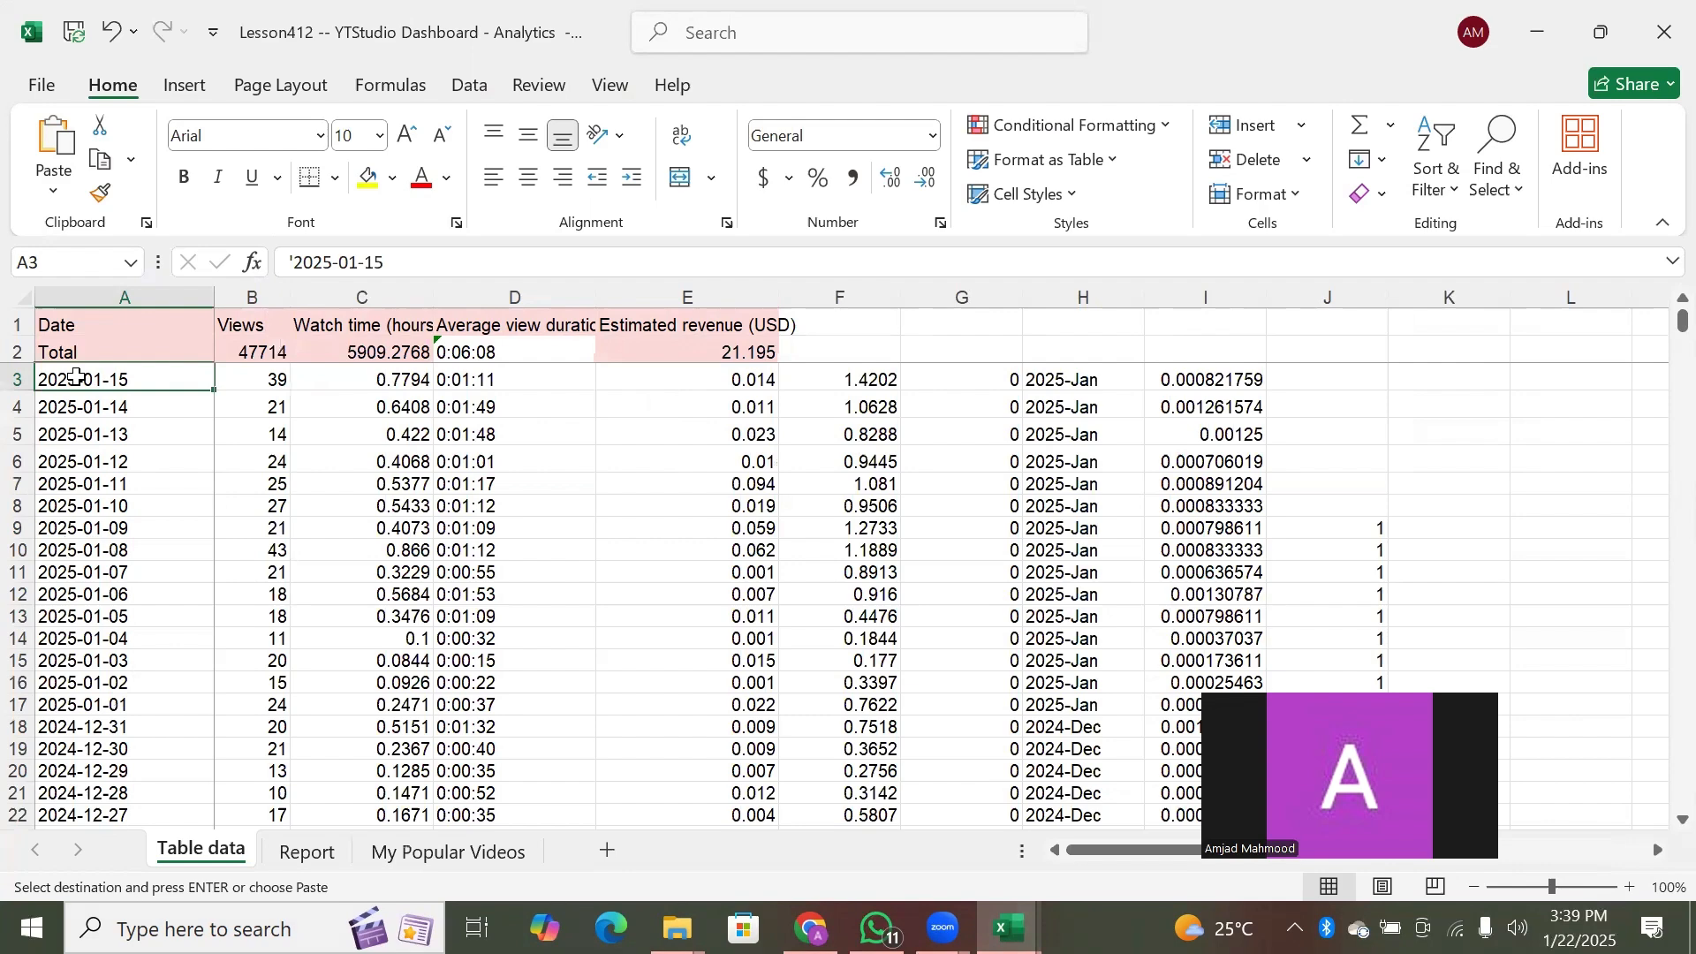
key(ctrl+Down)
scroll(75, 376, down, 4)
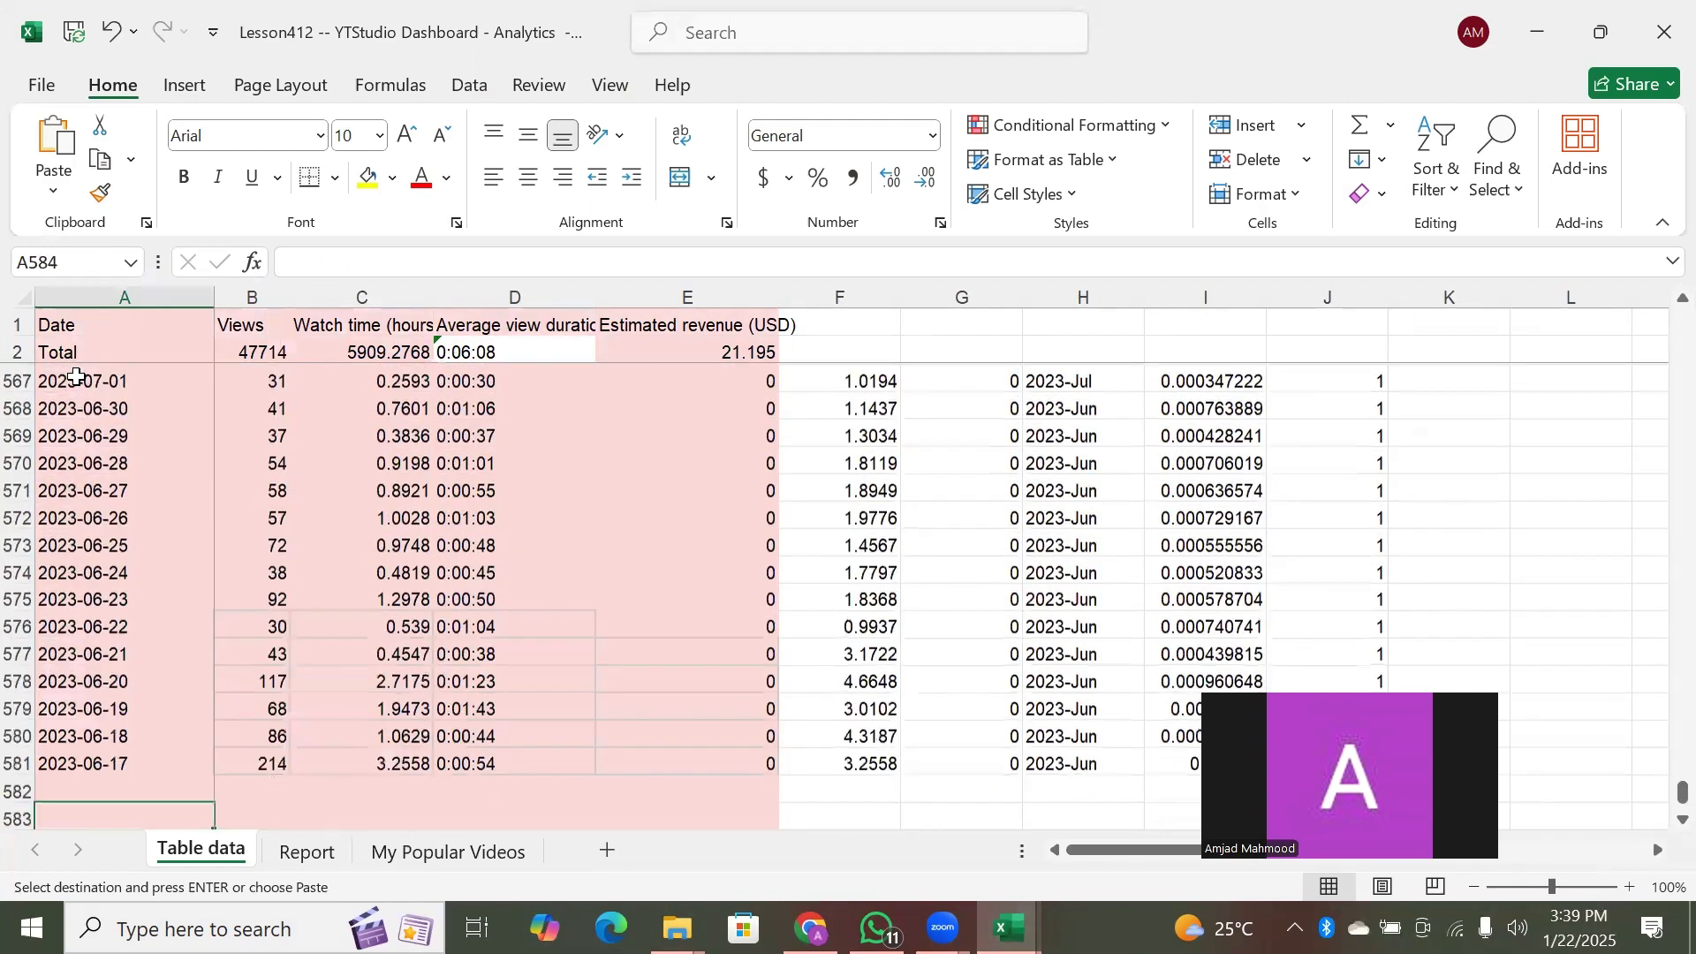
click(129, 709)
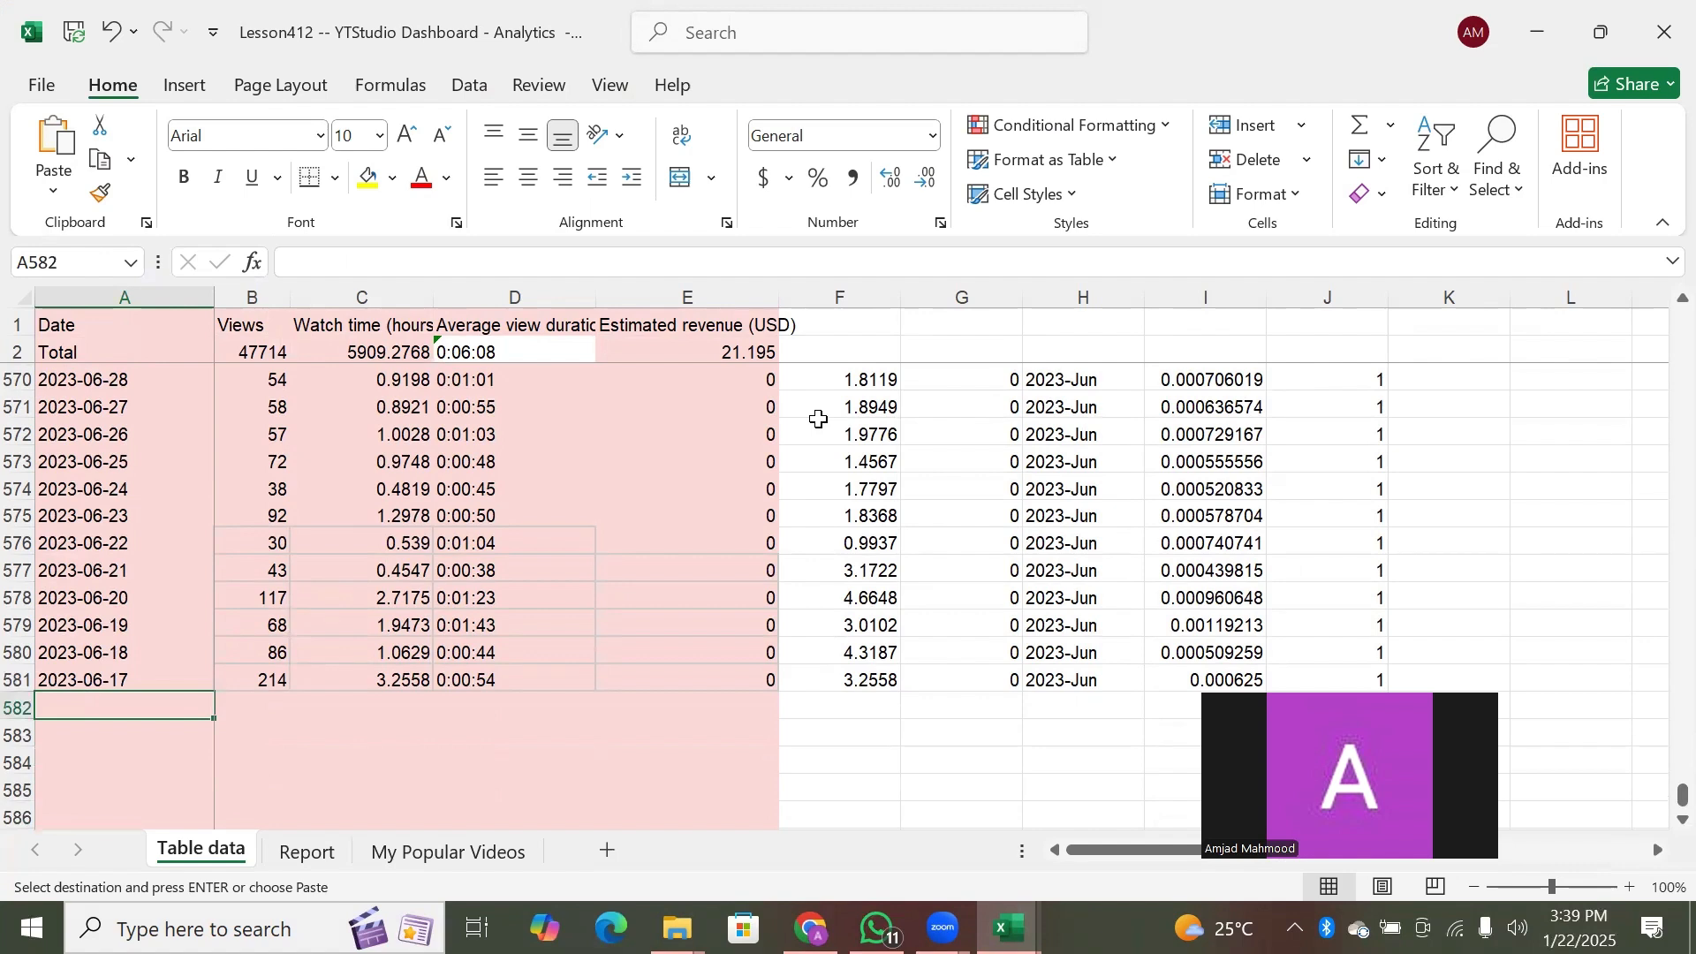
key(ctrl+v)
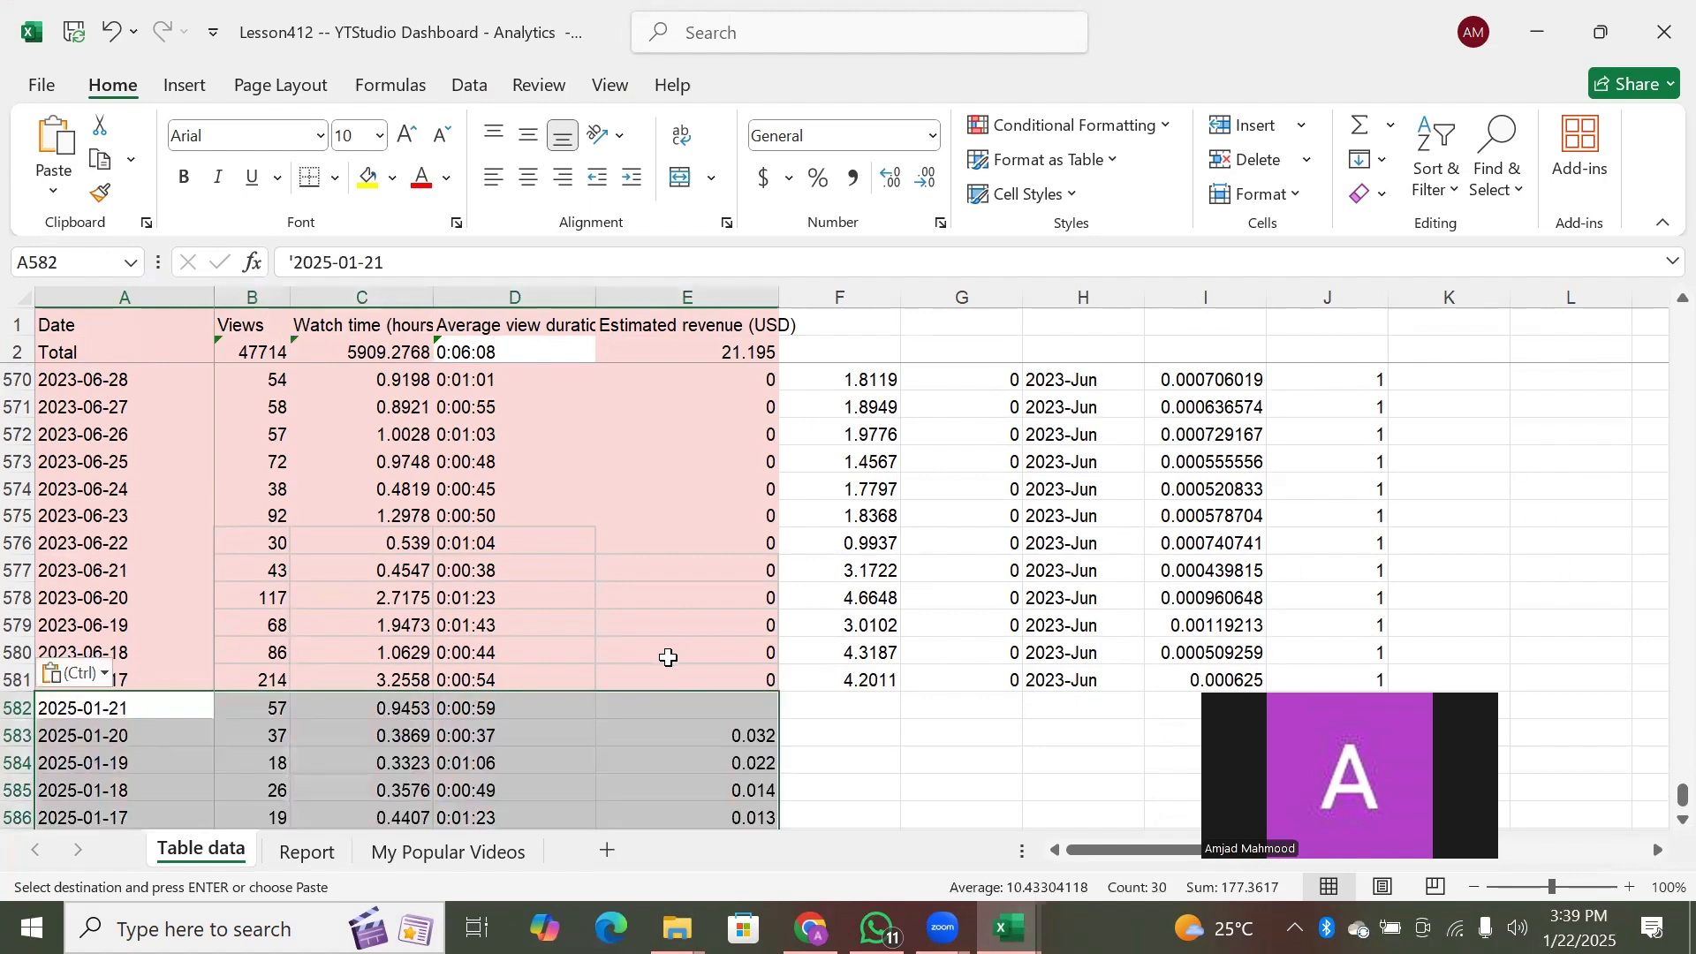
Fill the 0 revenue from E581 down into E582 and open the Visual Basic editor to sort the daily rows newest first
click(755, 682)
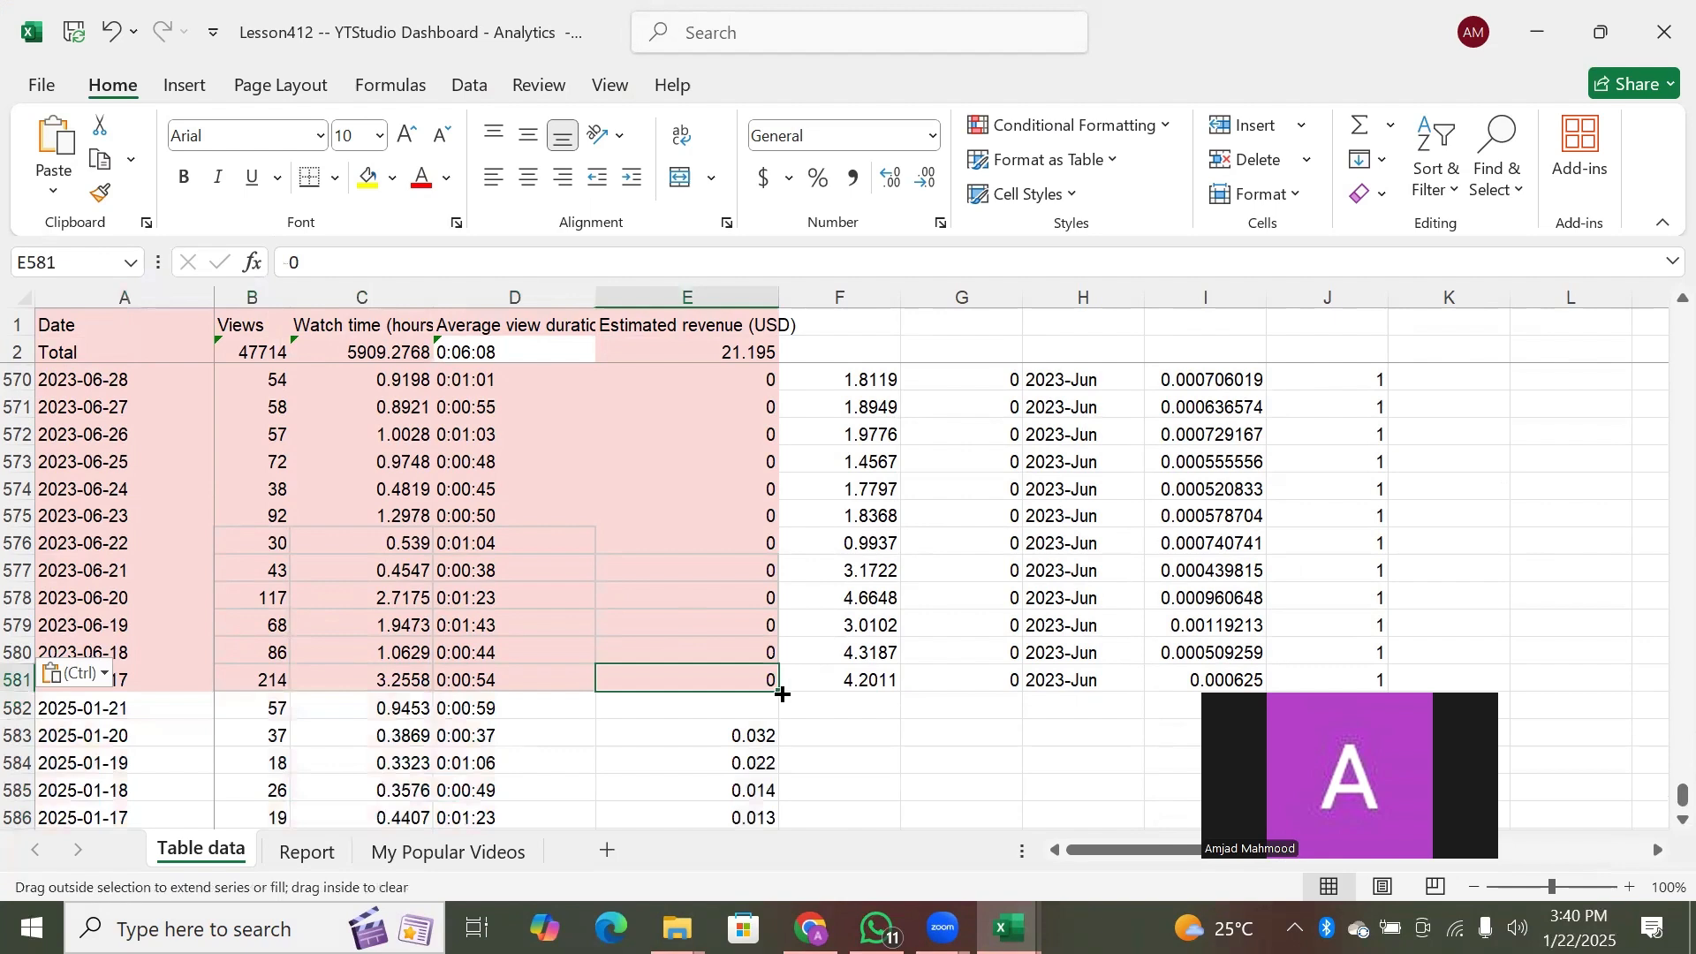
drag(777, 694, 750, 706)
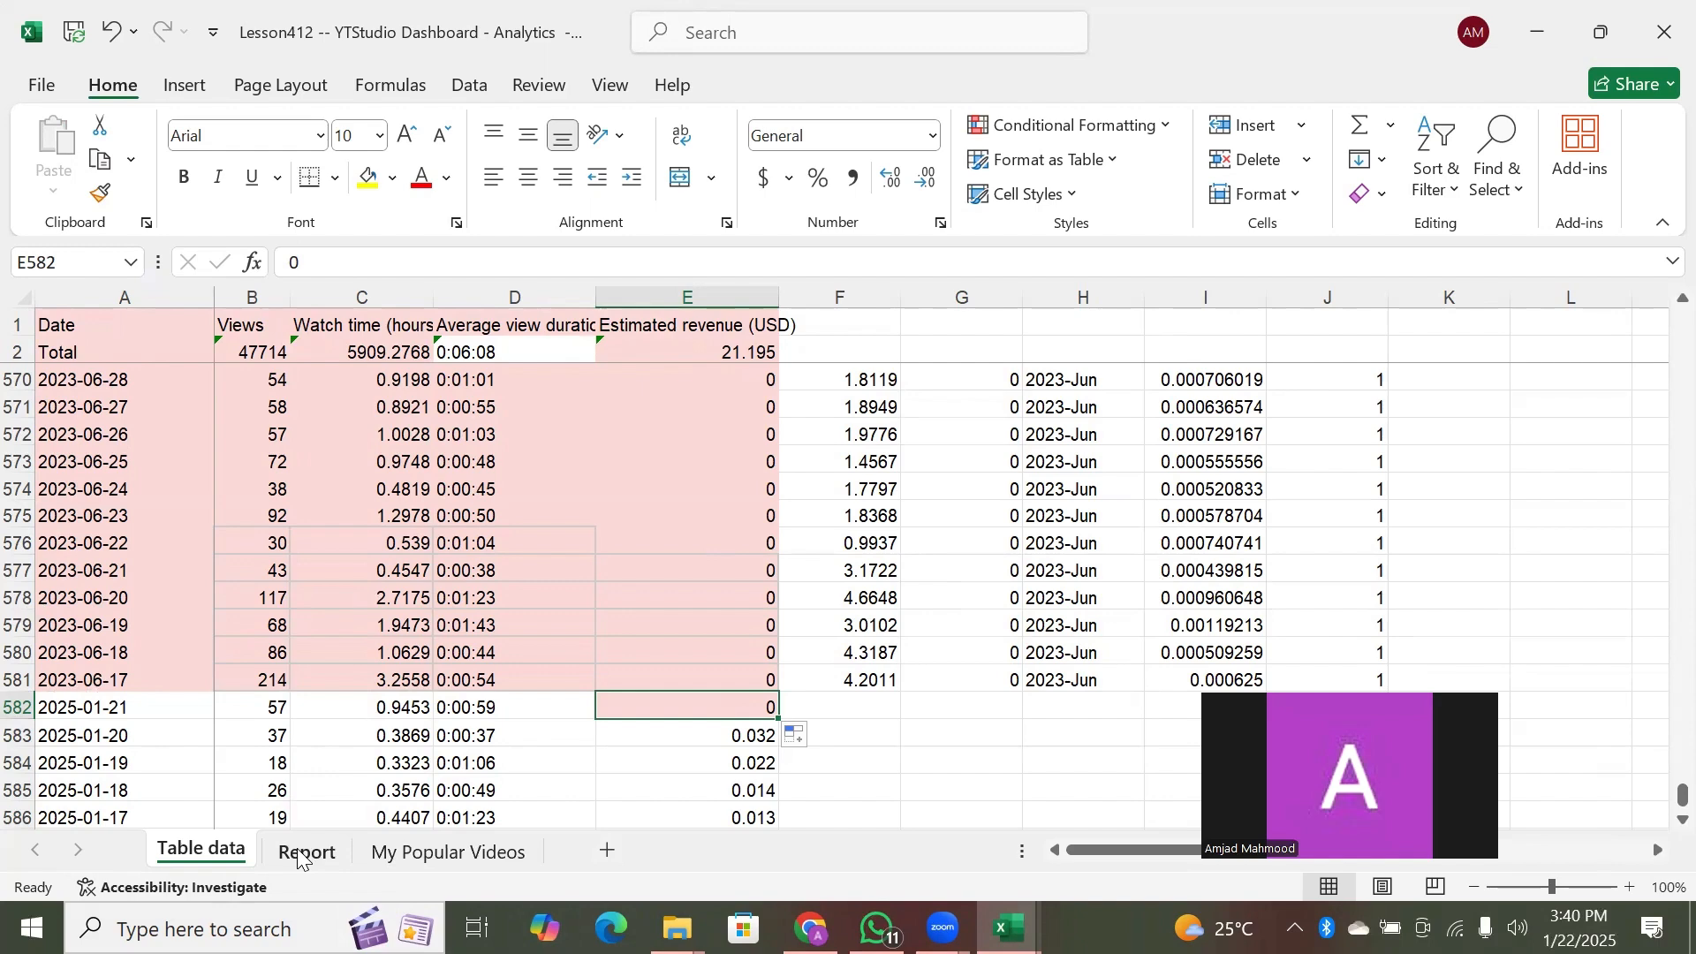
key(alt+F11)
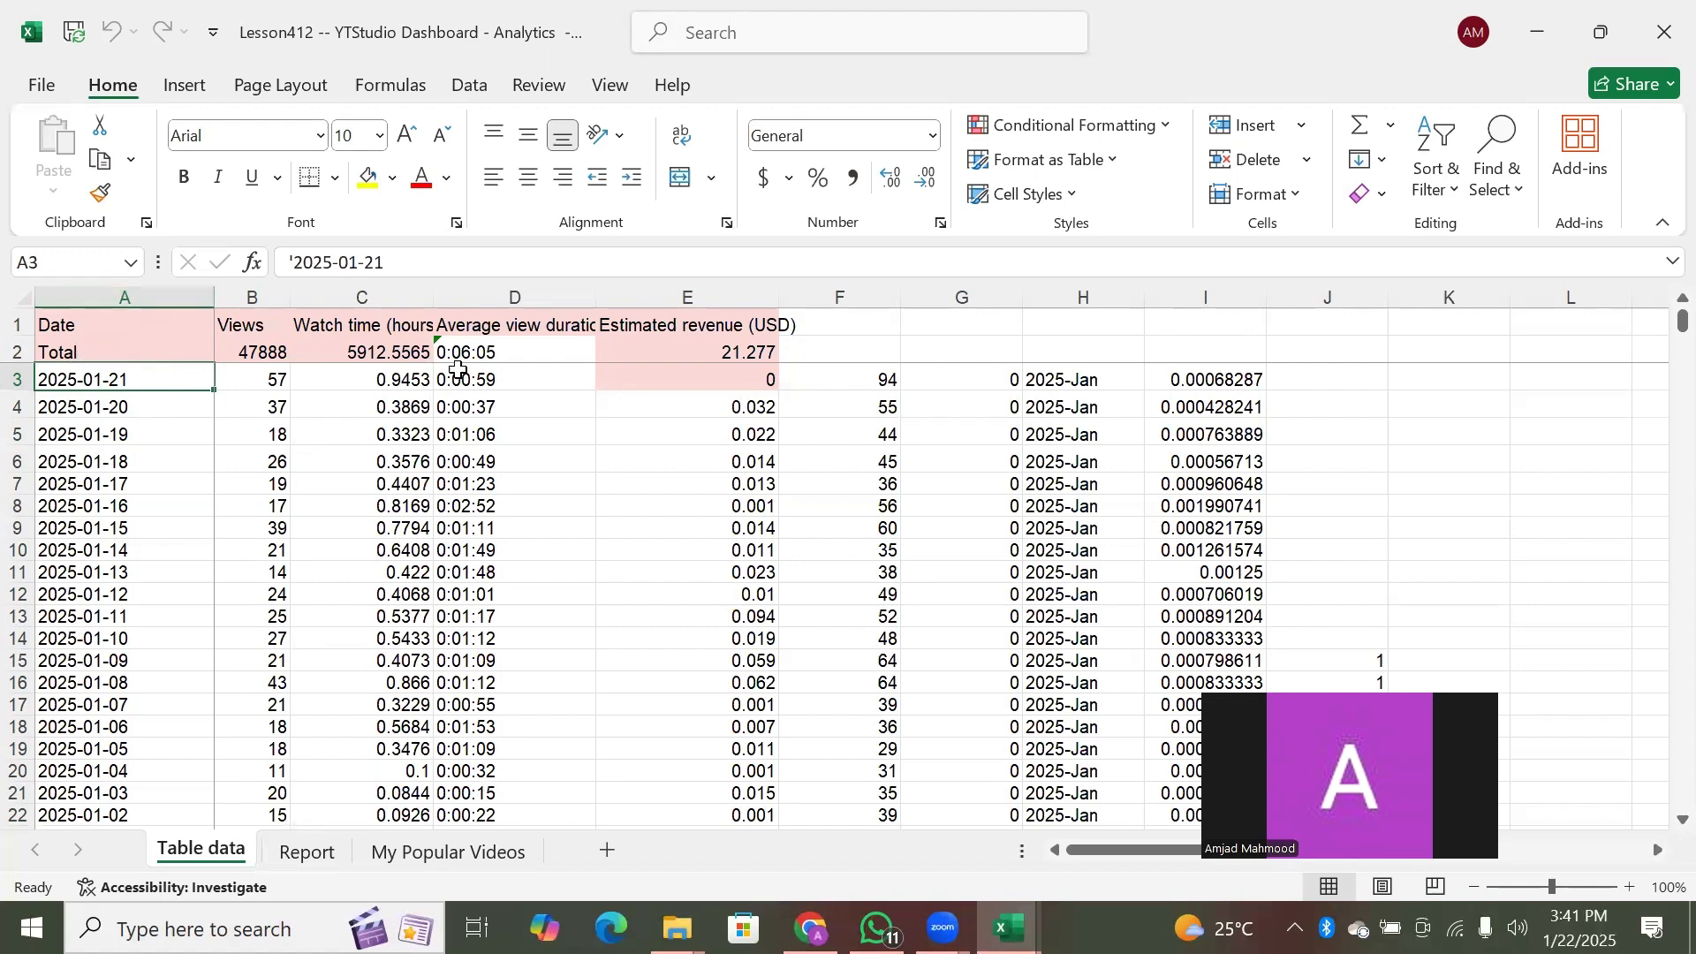
Generate the comparative analysis on the Report sheet for Views by entering option 1
click(296, 853)
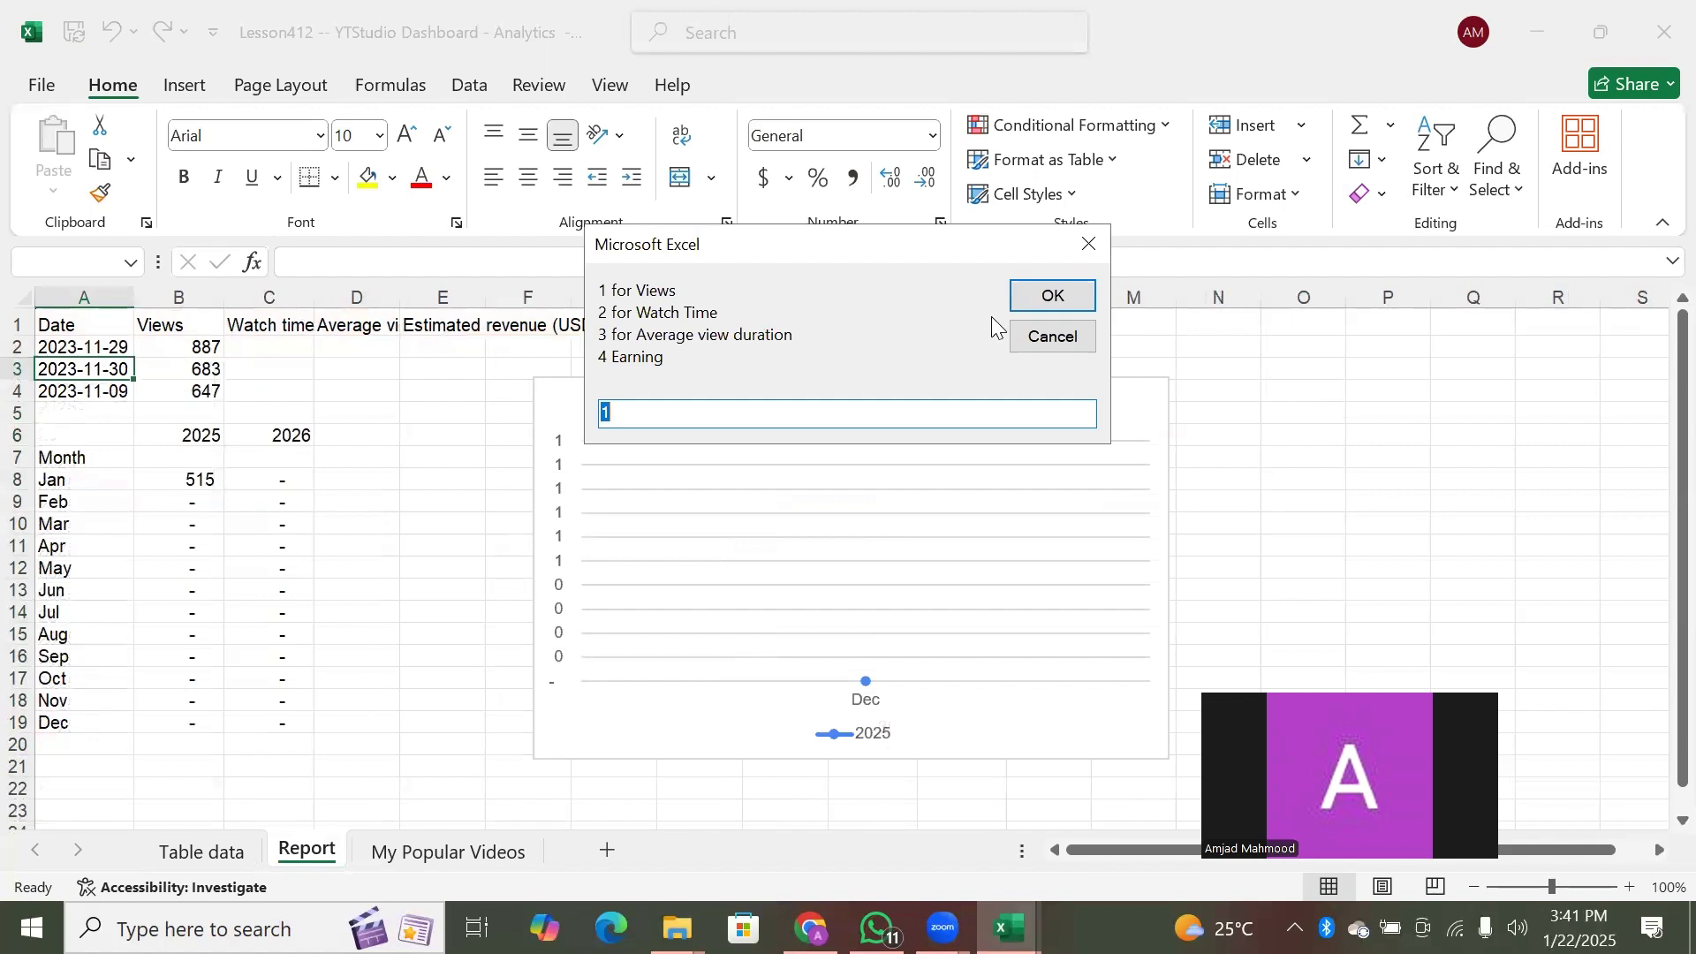
text(1)
click(1038, 298)
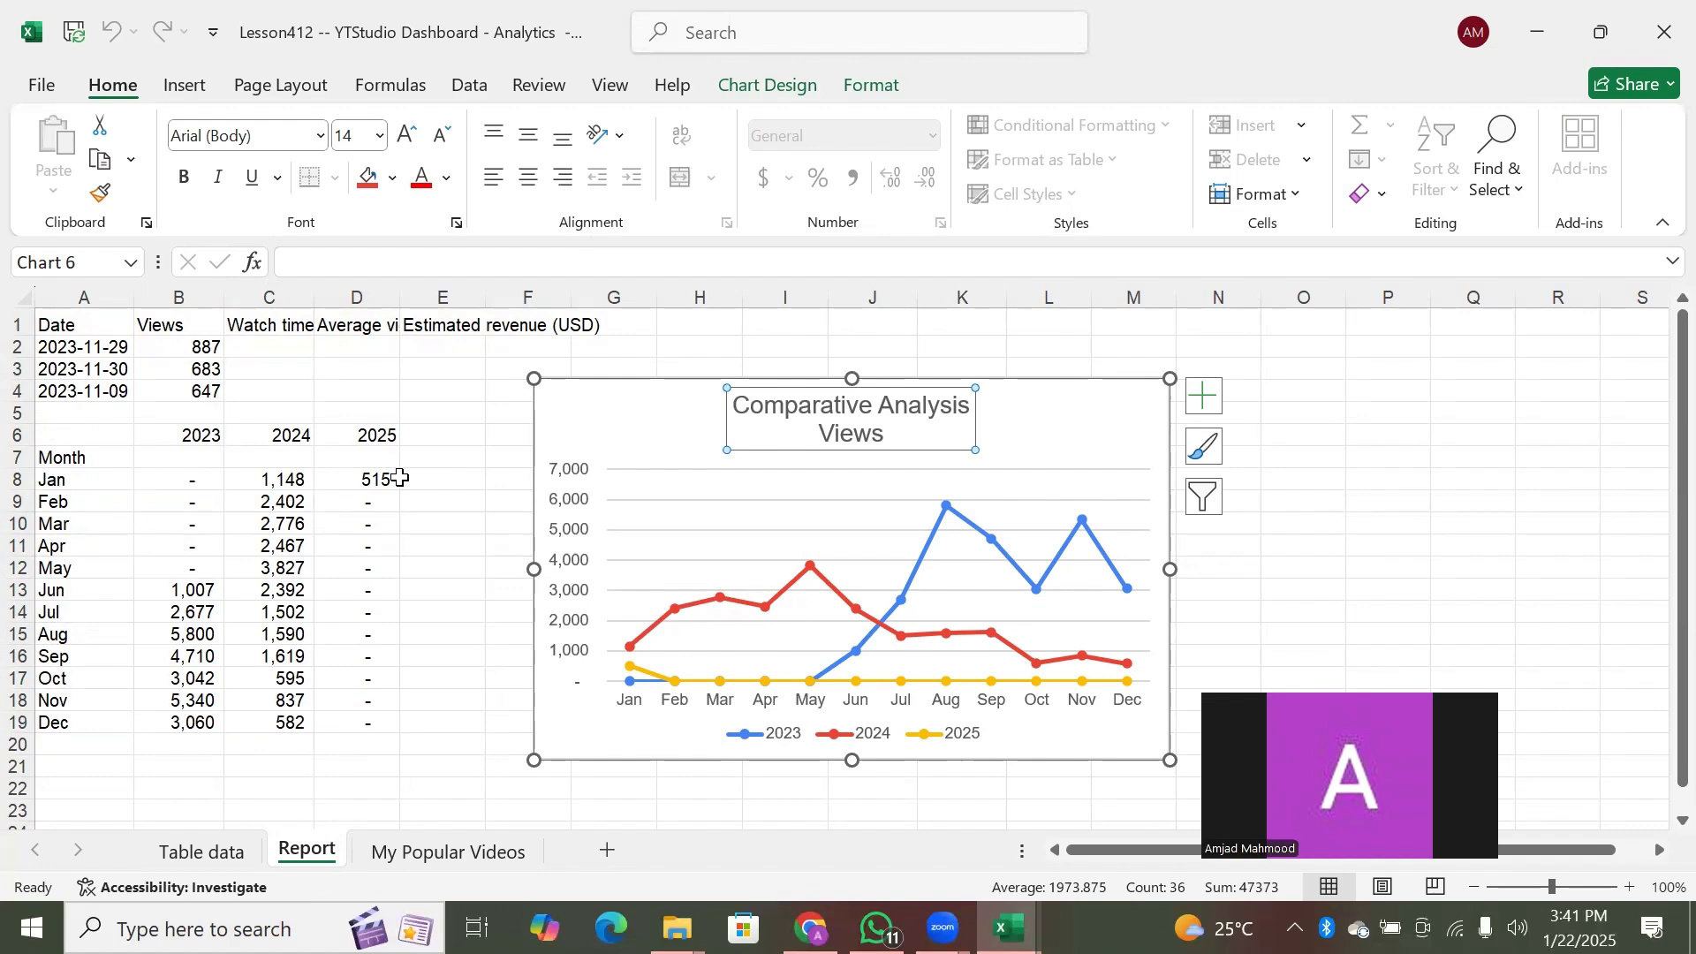
mouse_move(662, 681)
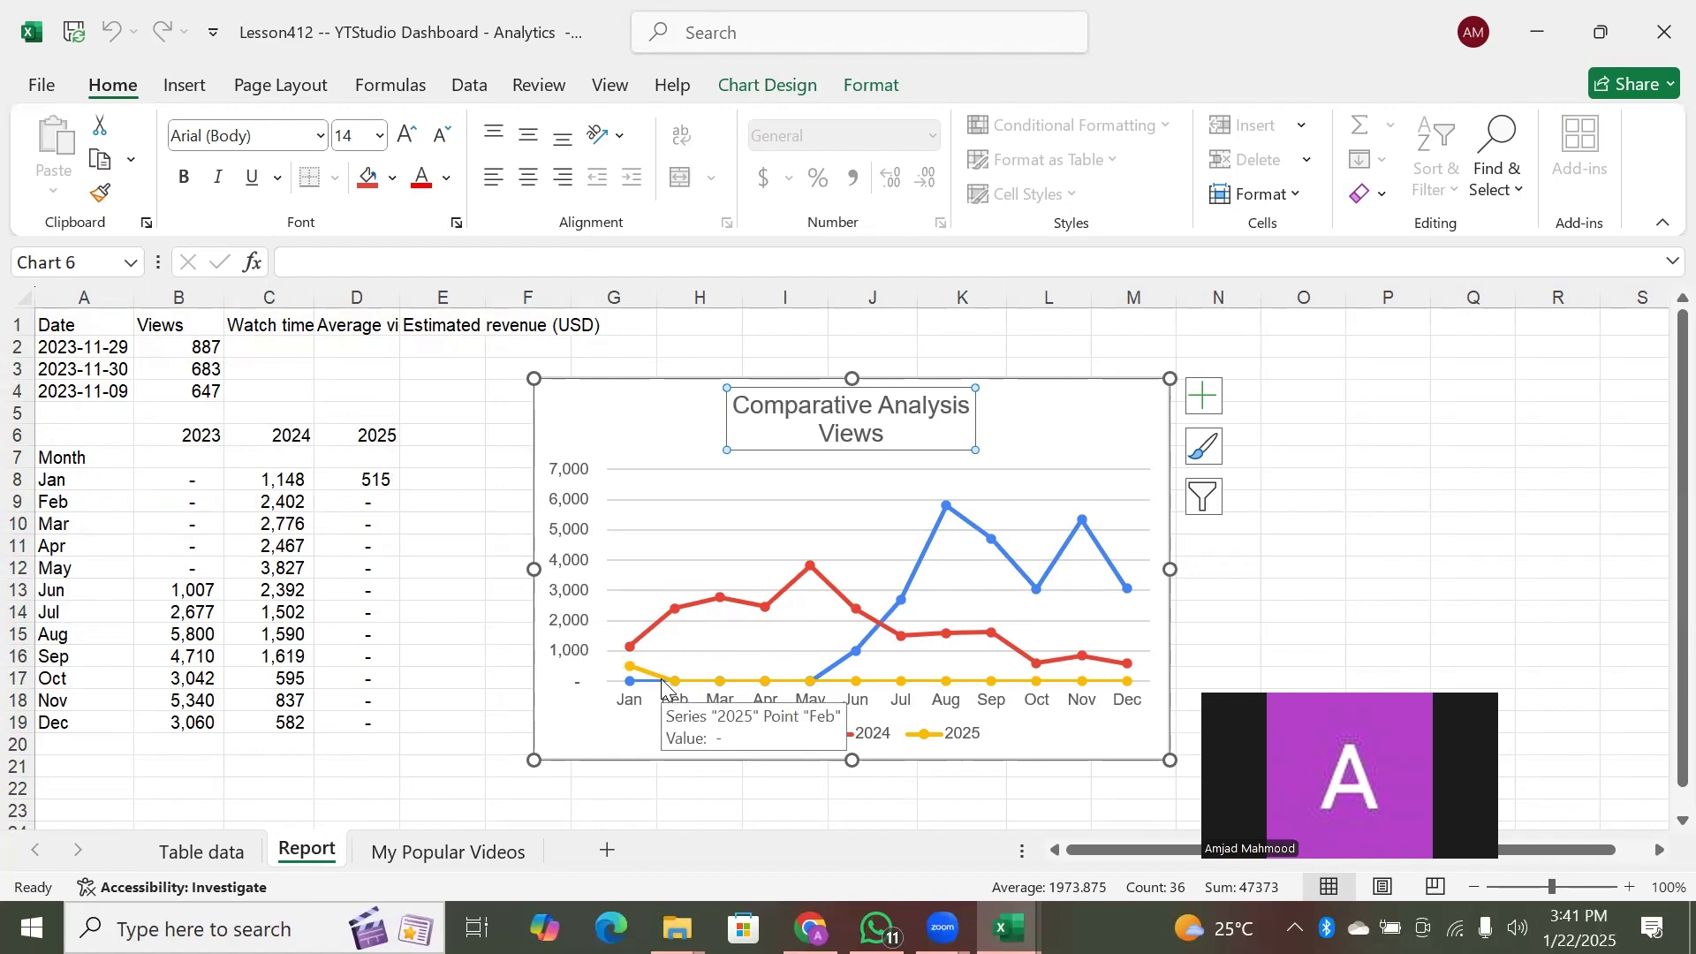
Reactivate the Report sheet from Table data and generate the comparative analysis for Watch Time with option 2
click(216, 853)
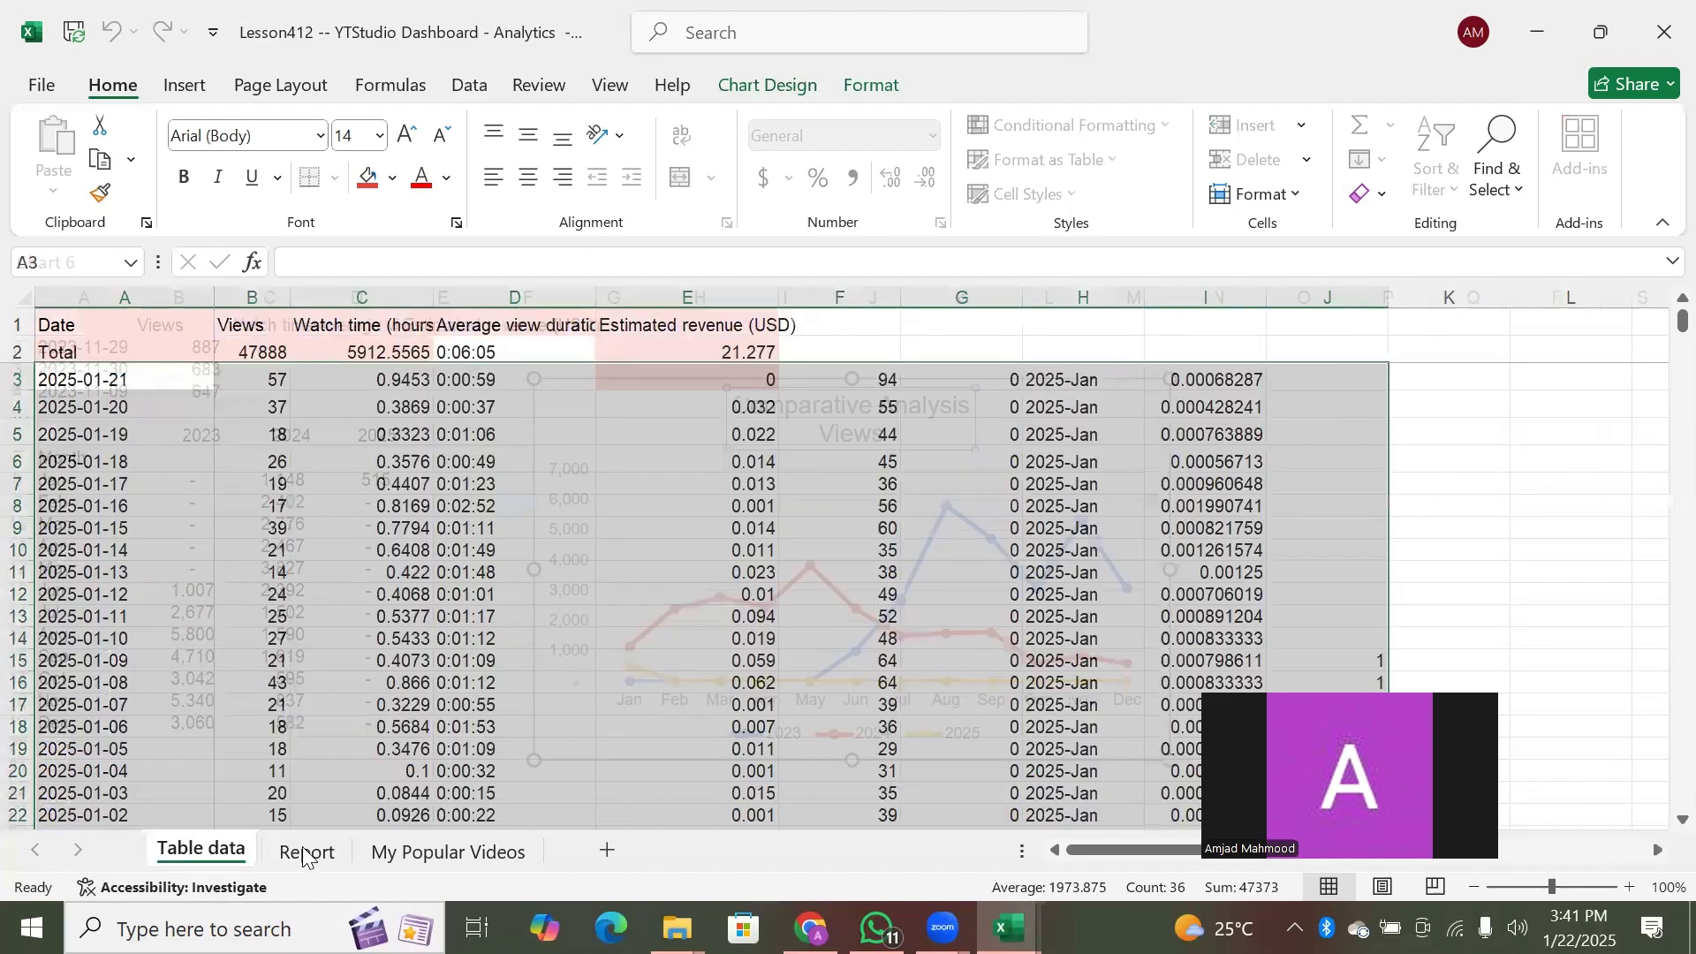
click(303, 853)
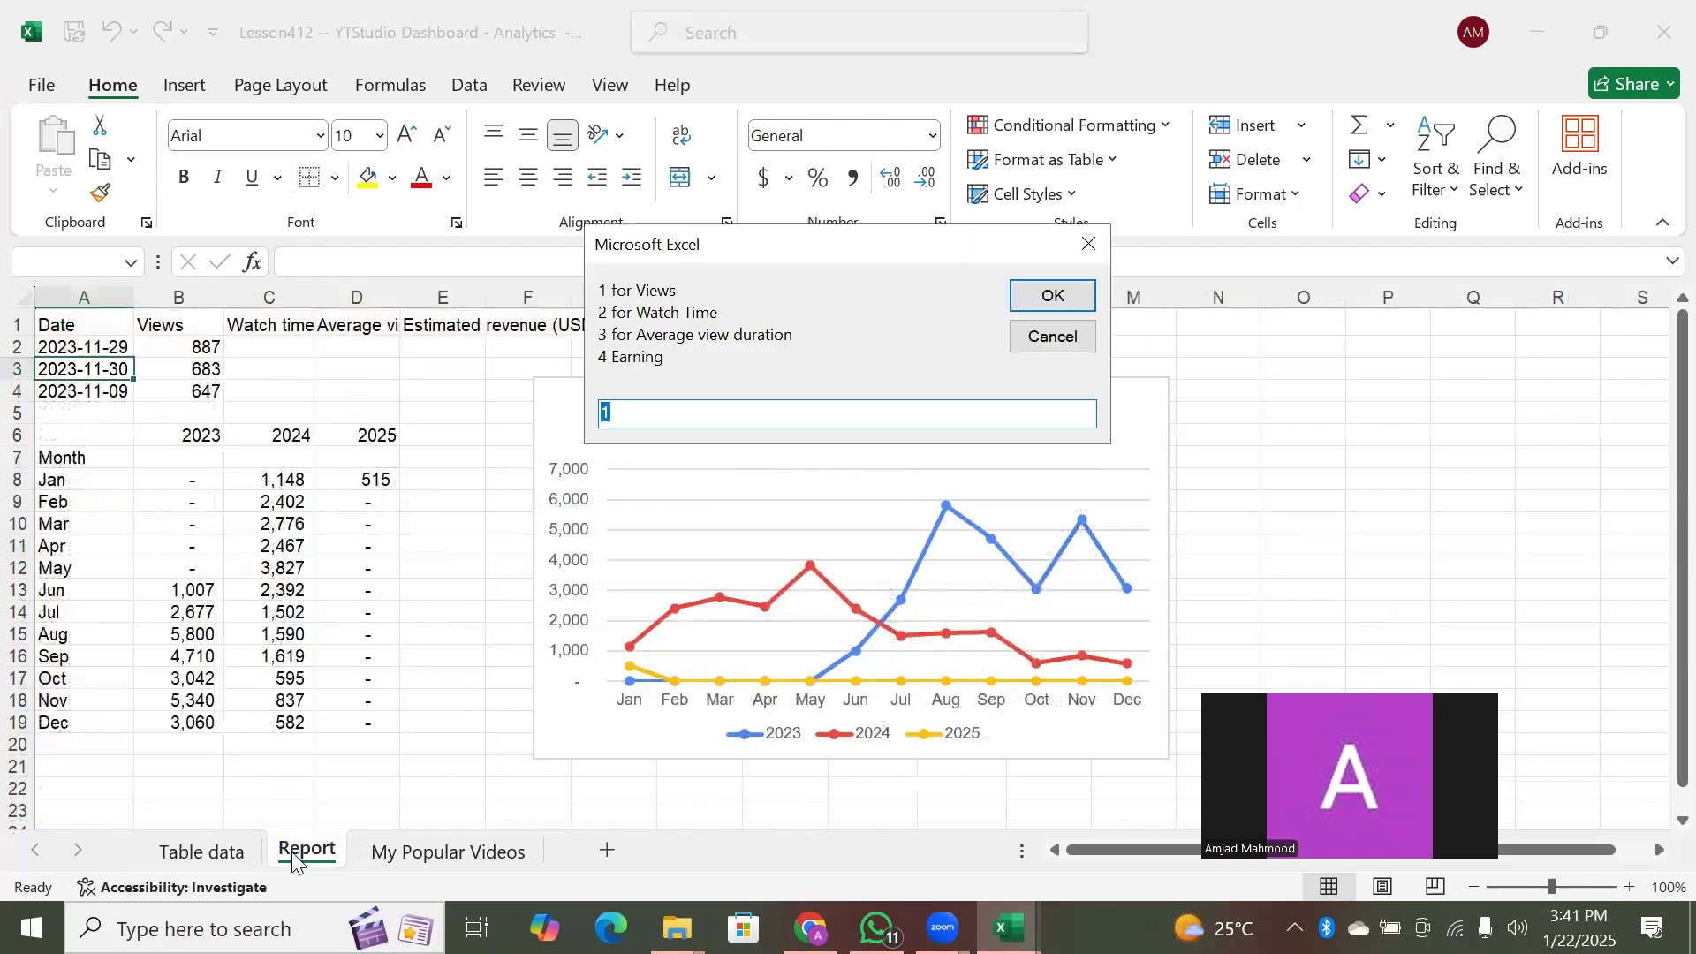
text(2)
key(Return)
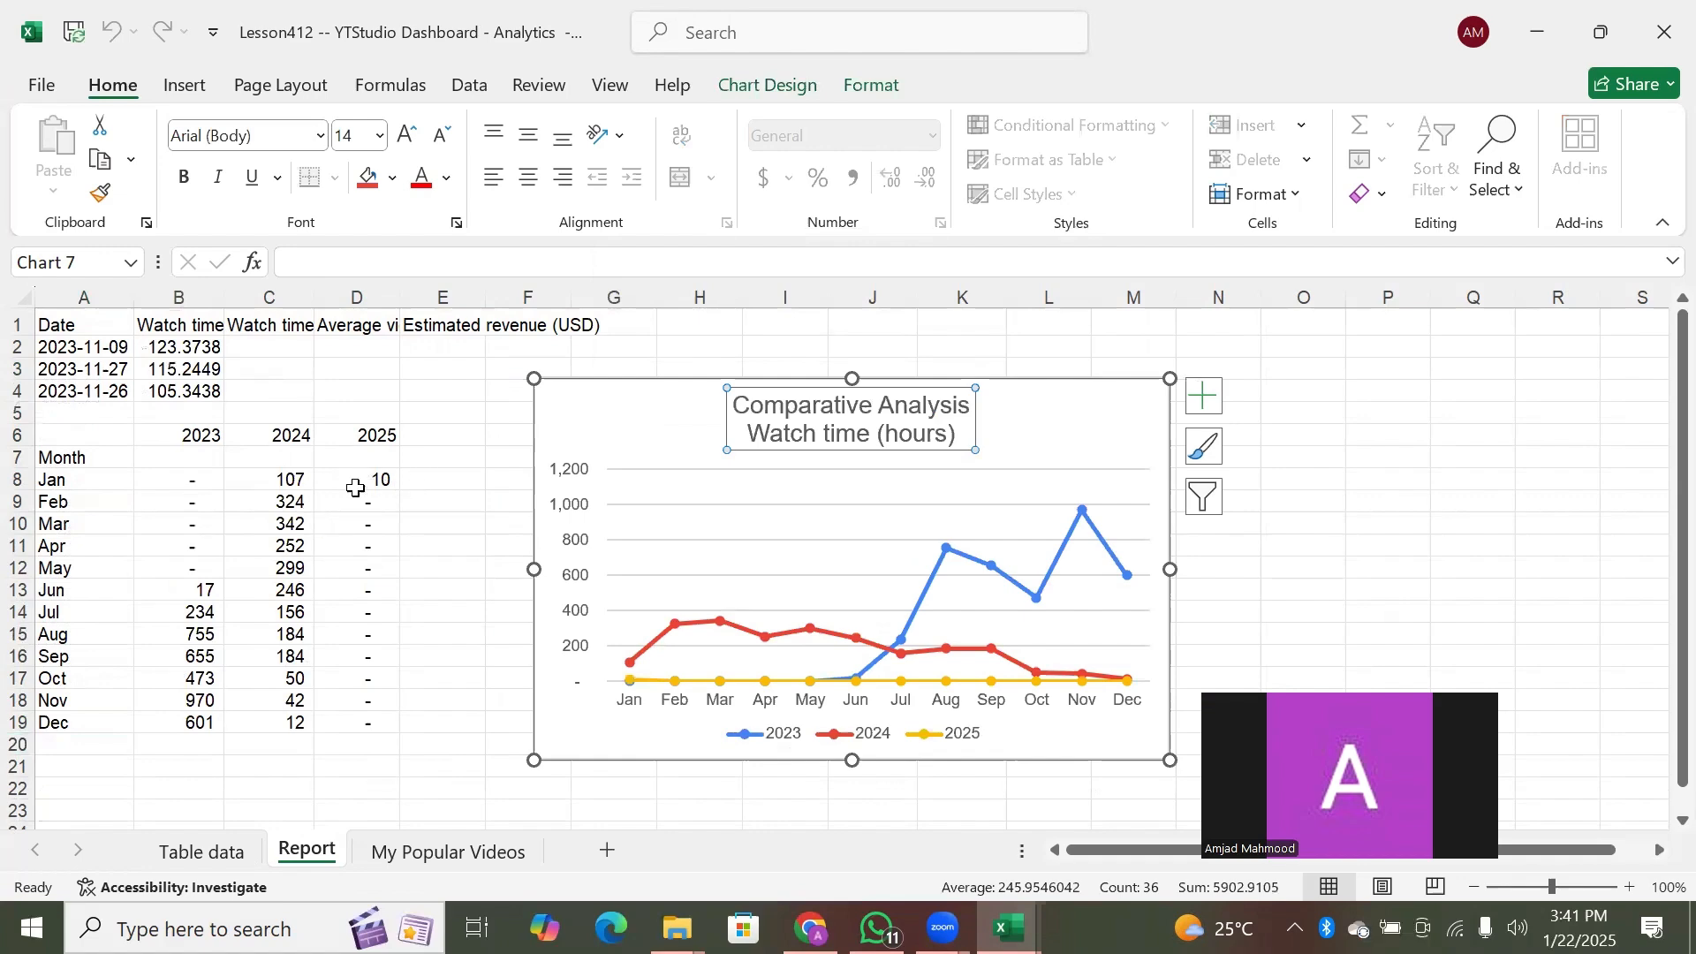
Reactivate the Report sheet and generate the comparative analysis for Average view duration with option 3
click(181, 851)
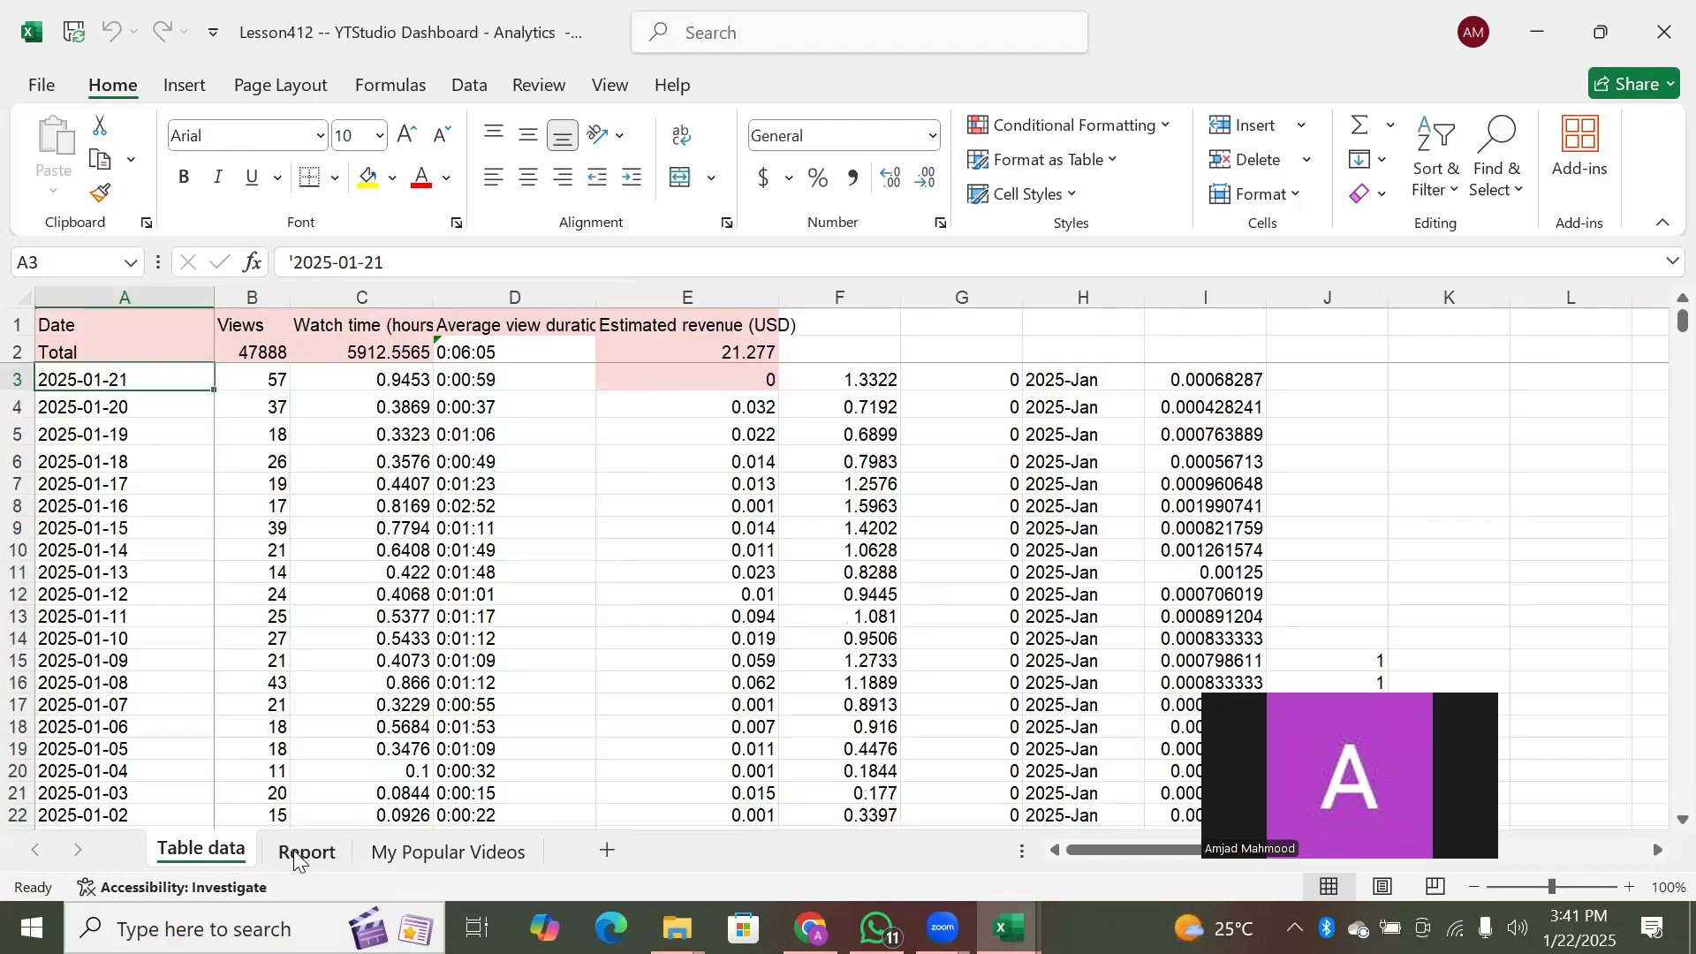
click(307, 851)
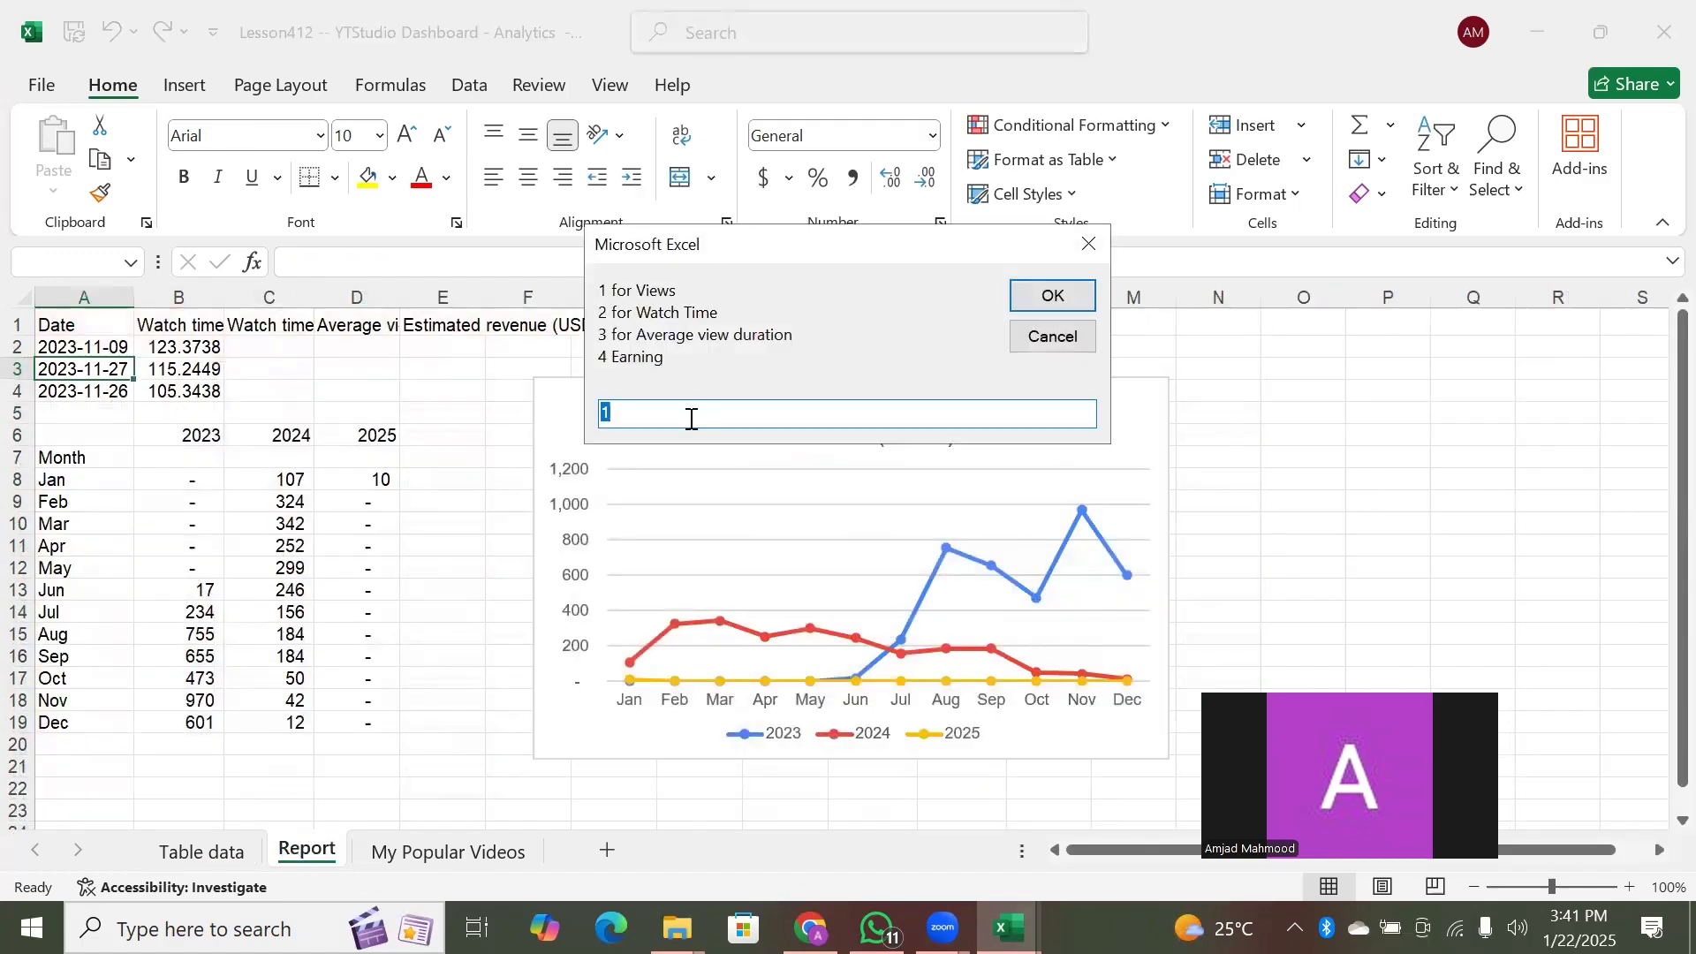
text(3)
key(Return)
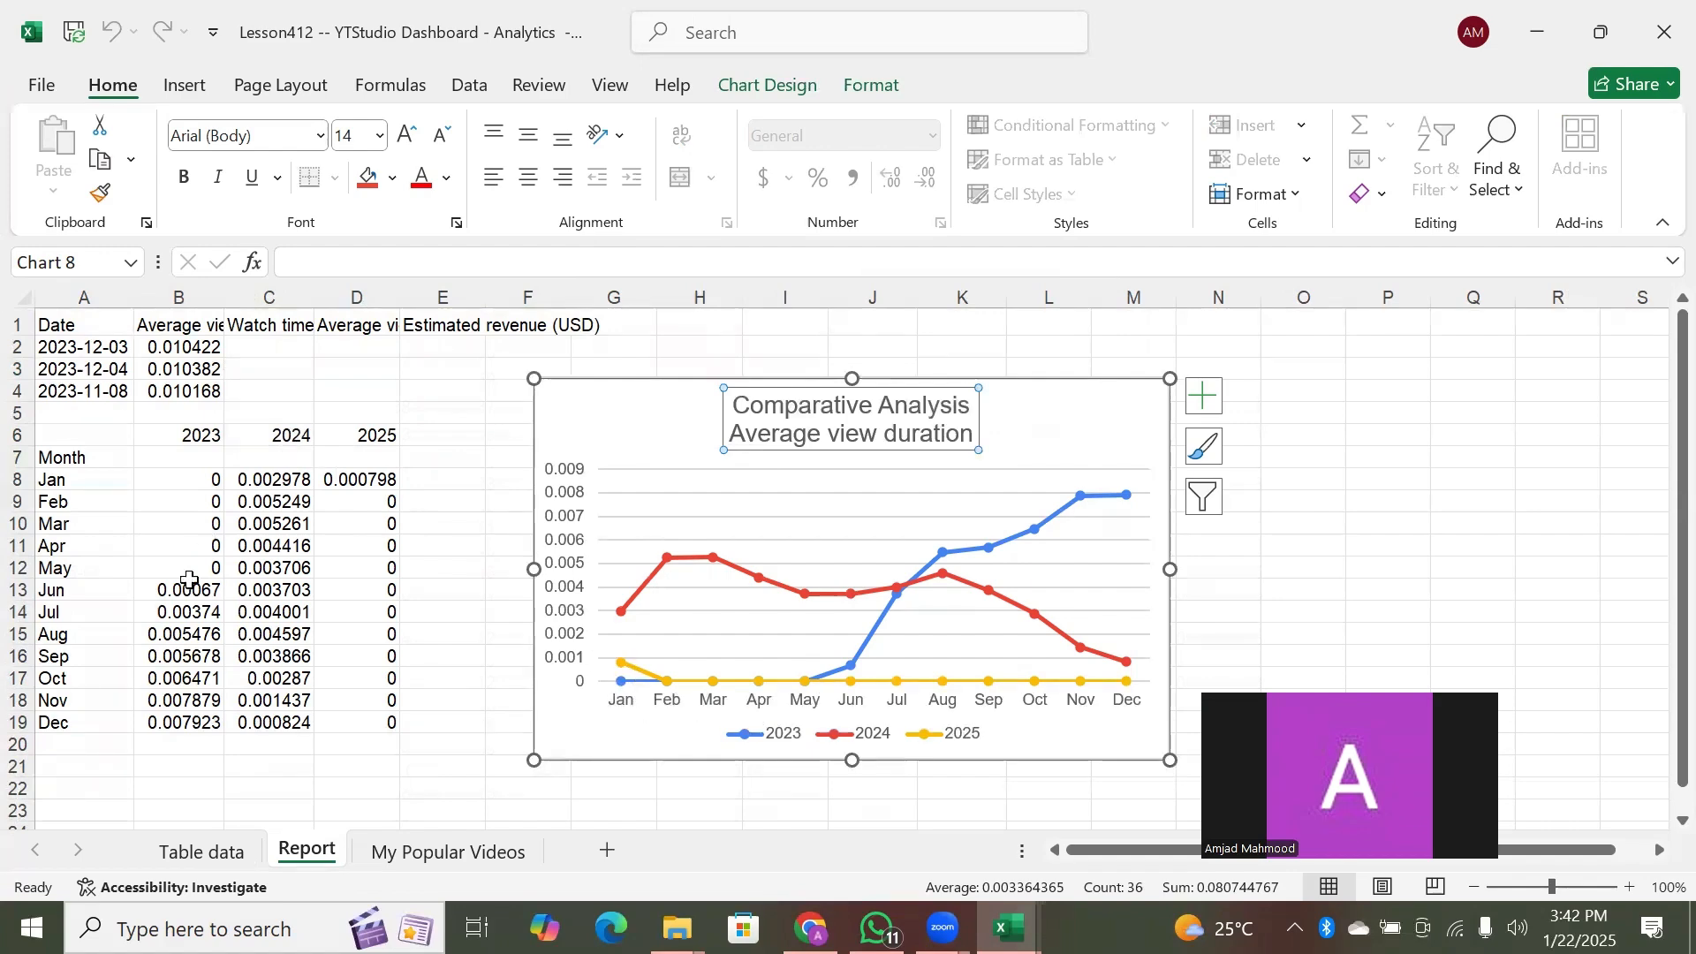
Reactivate the Report sheet and generate the comparative analysis for Earning with option 4
click(234, 857)
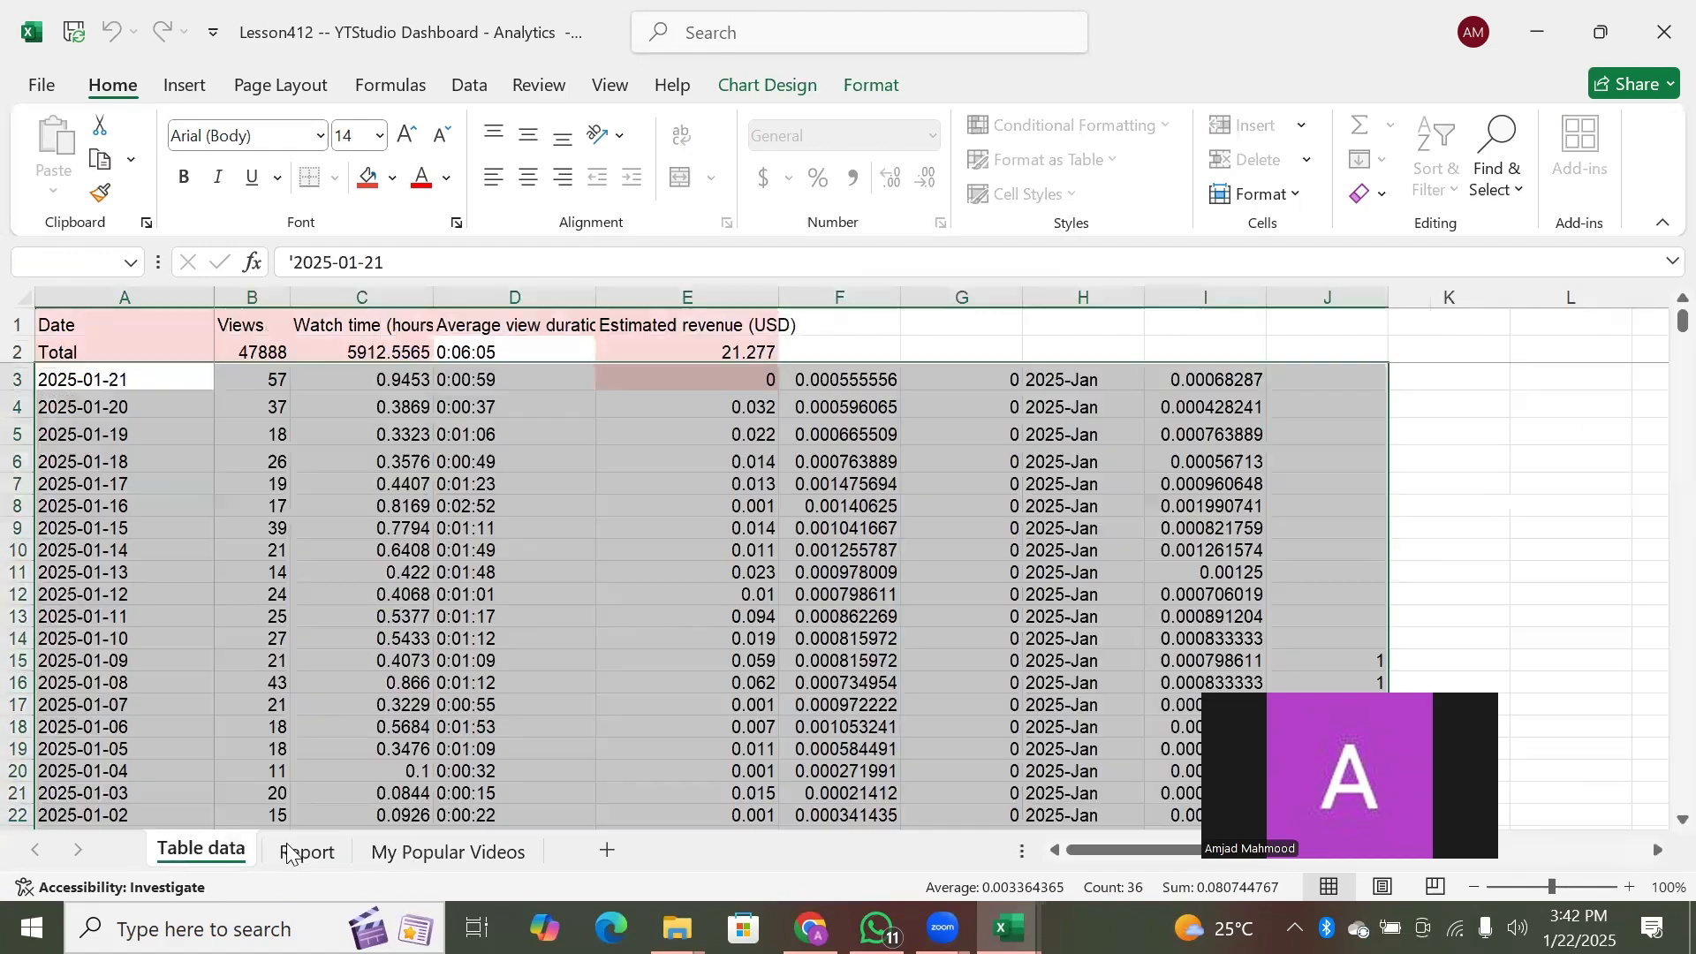
click(289, 853)
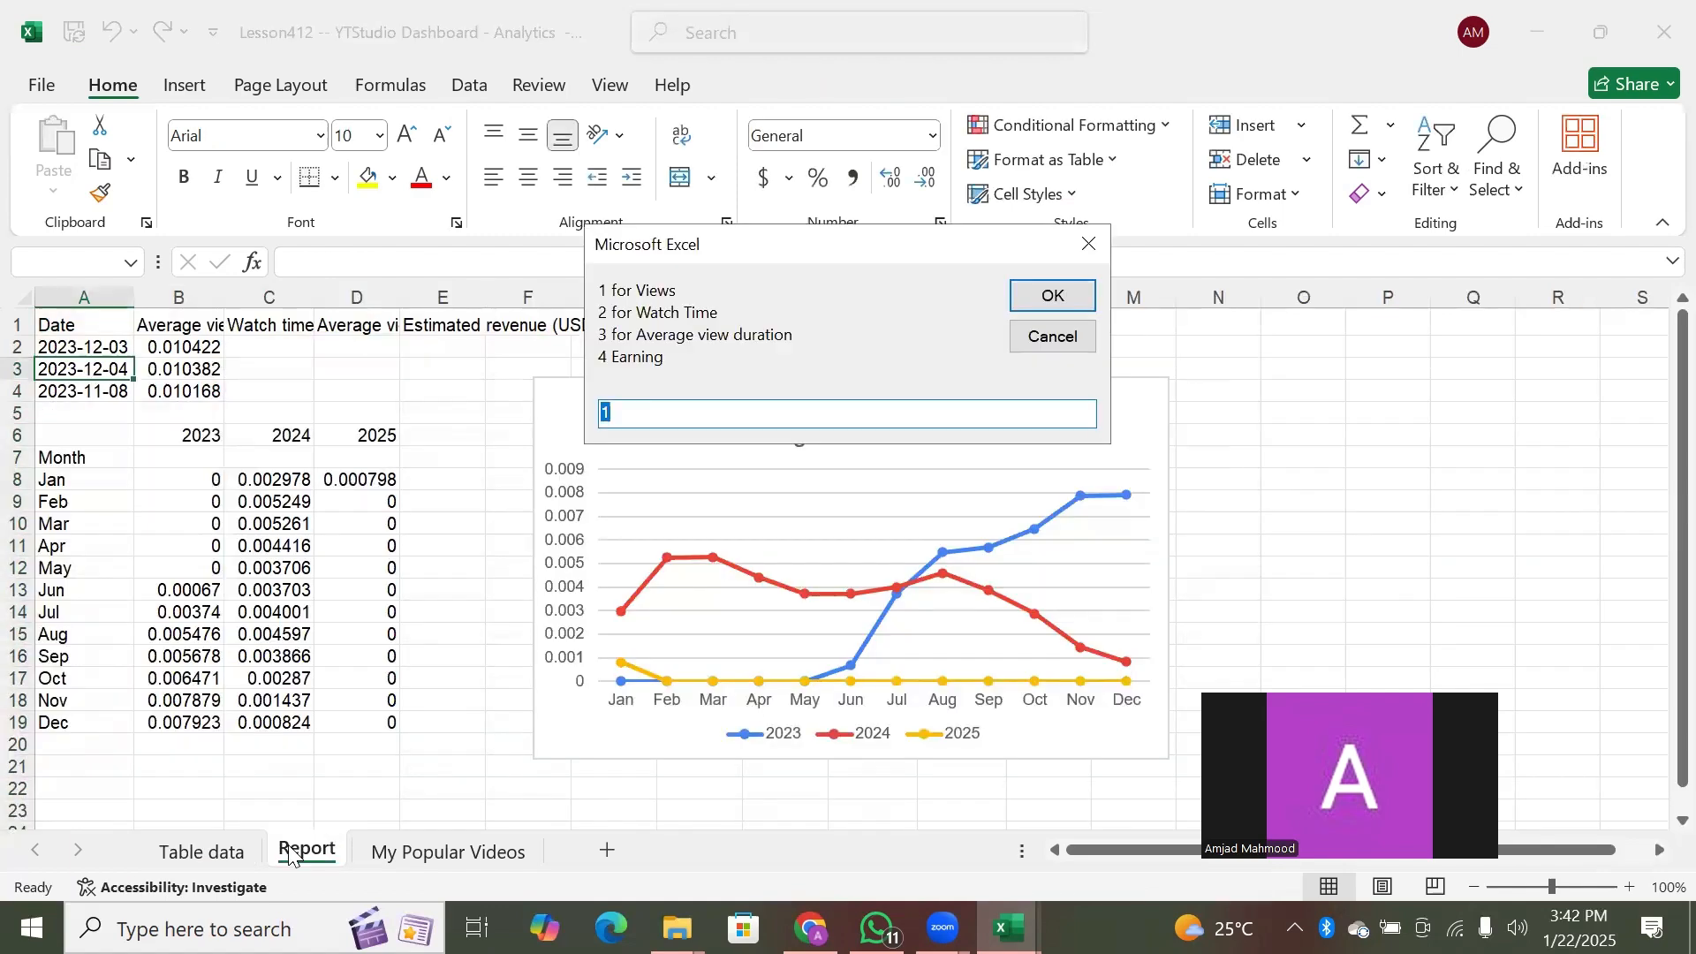
text(4)
key(Return)
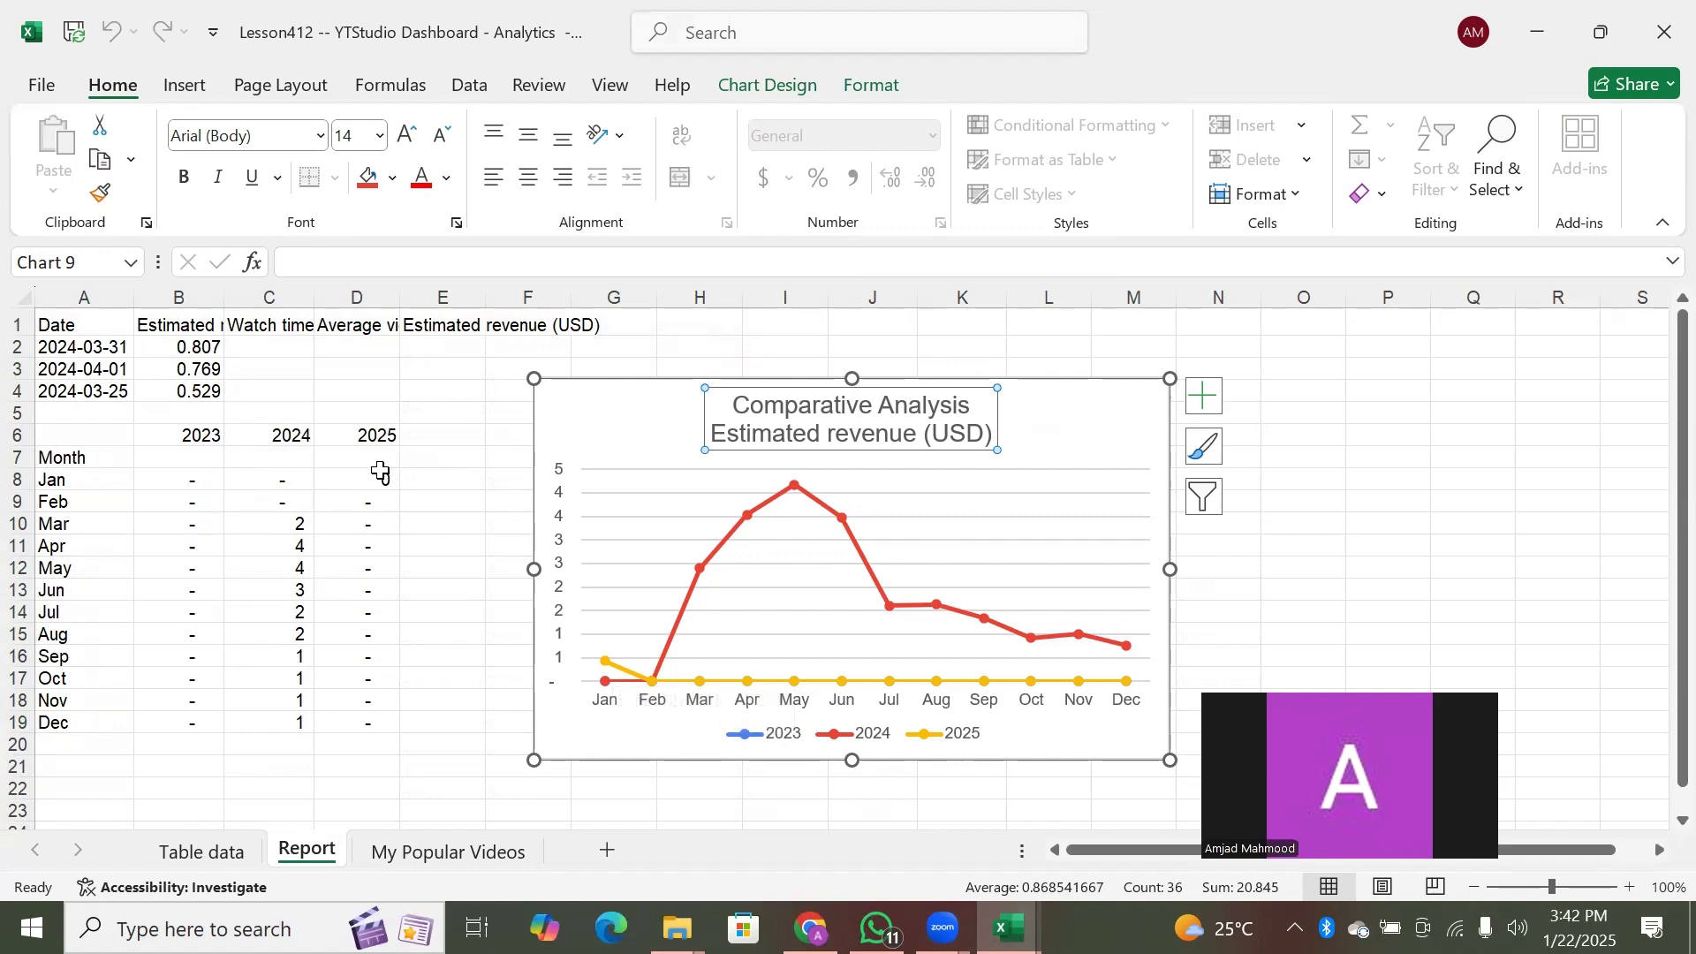
Evaluate the SUMIFS formula in D8 to check the unrounded January 2025 revenue, leaving the formula intact
click(381, 476)
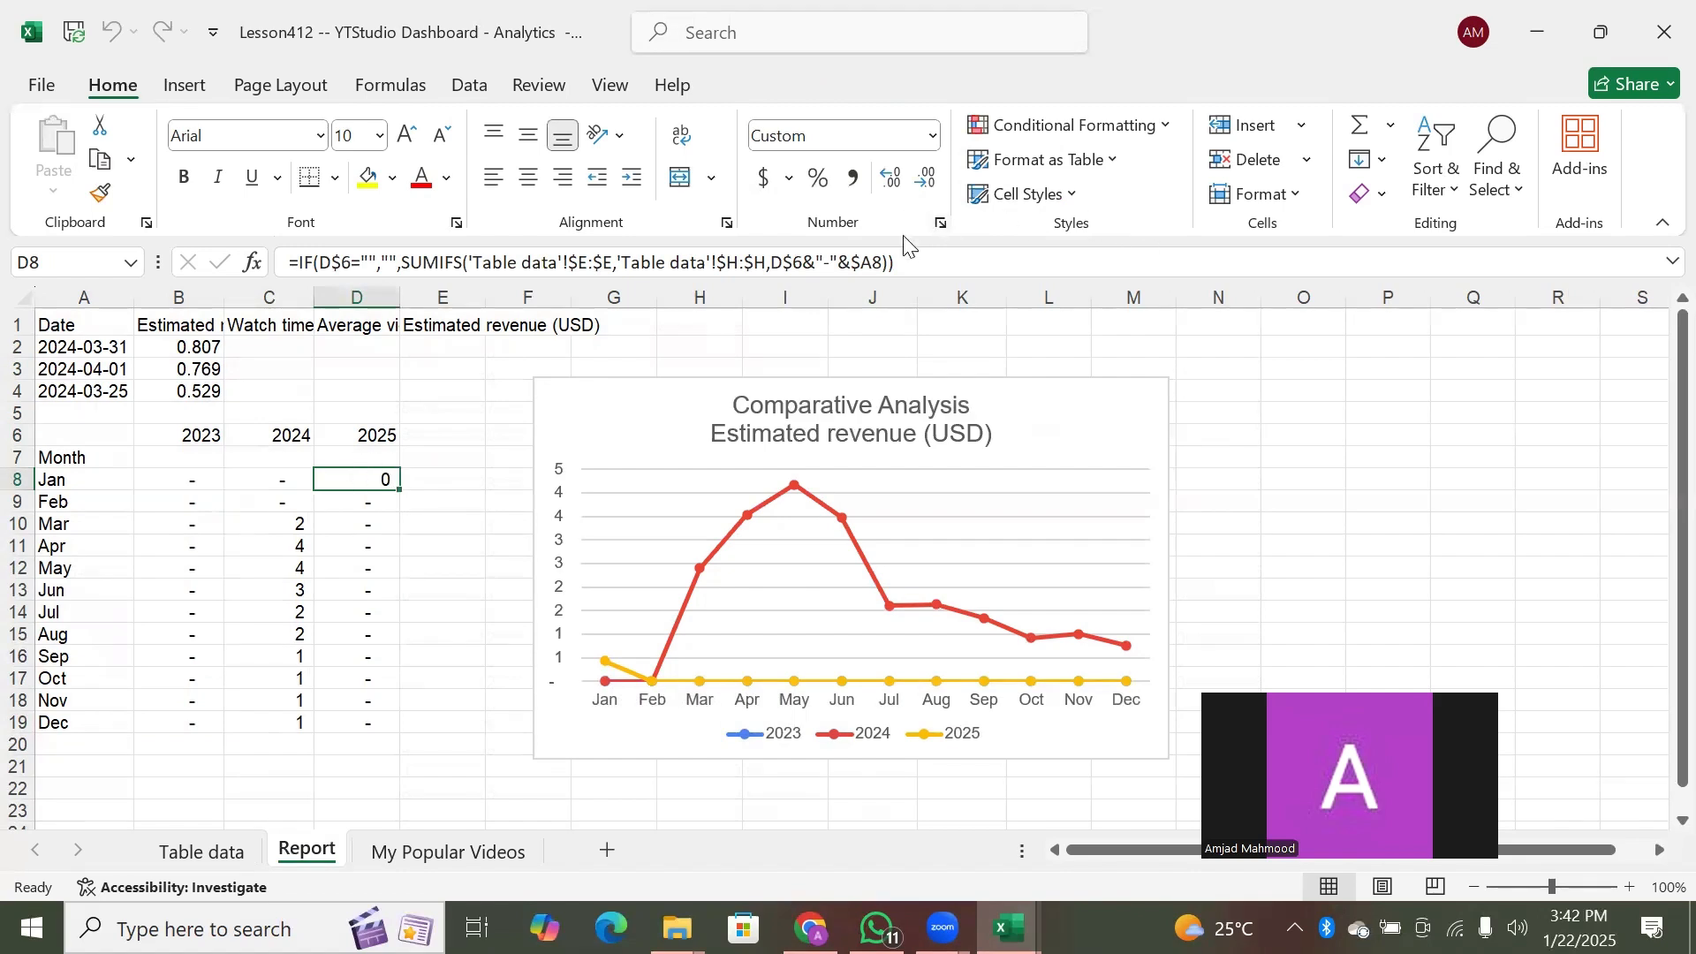
click(901, 258)
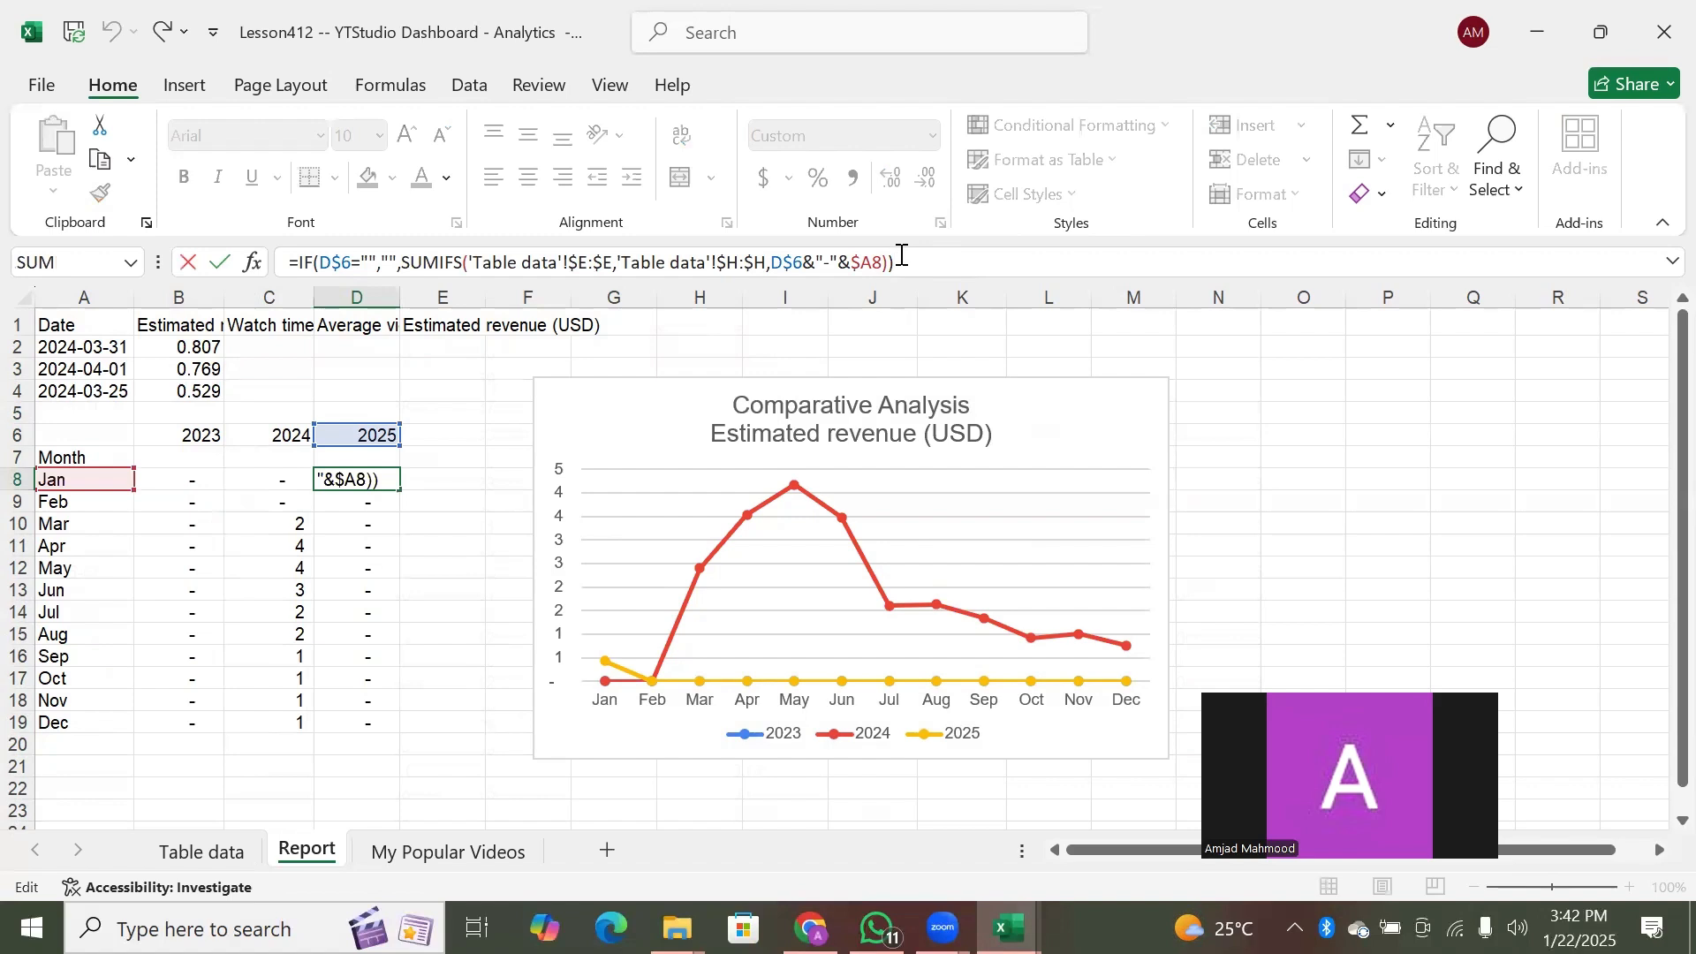
key(F9)
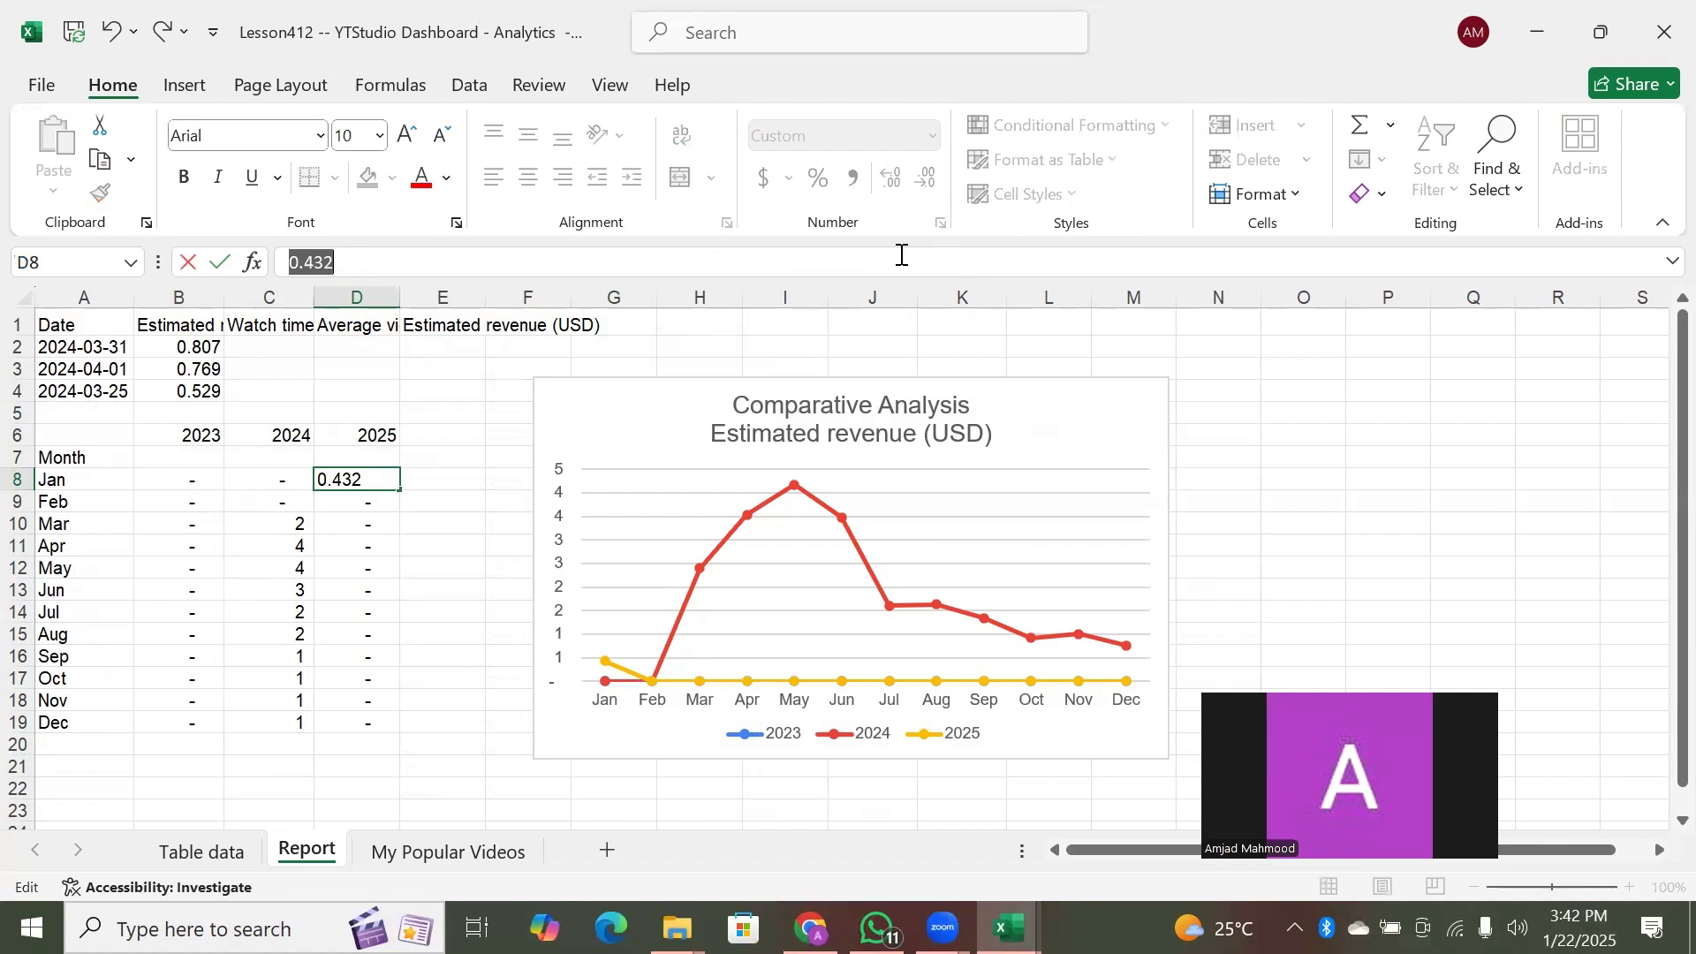
key(Escape)
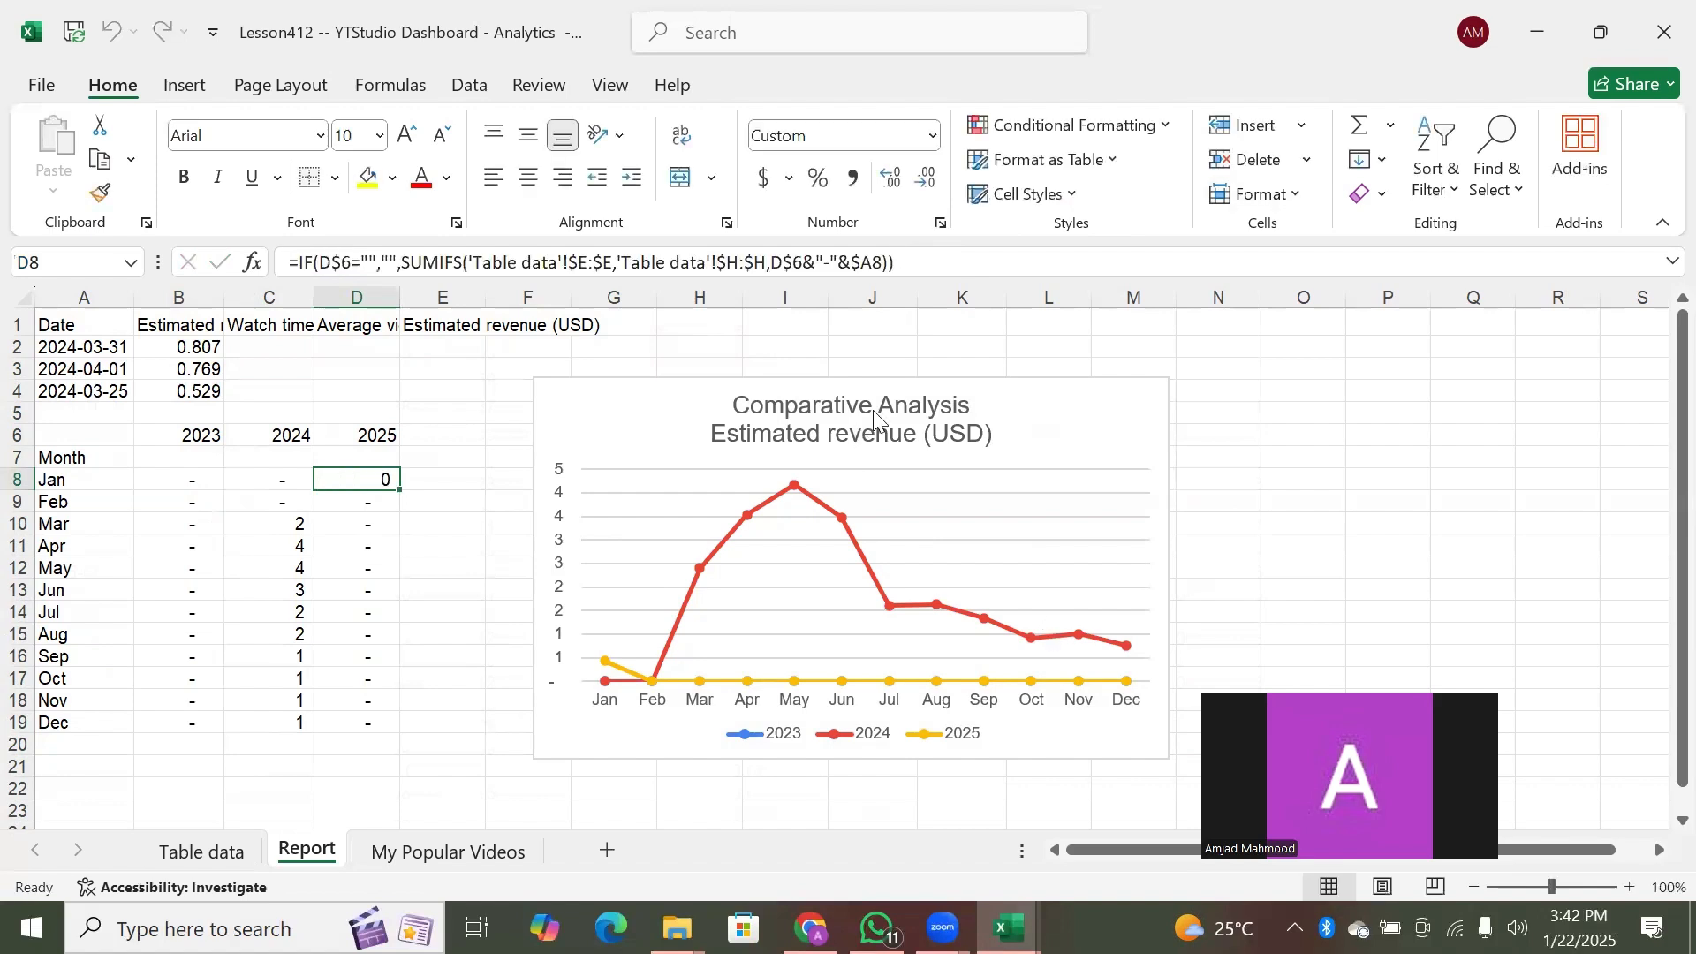
Increase the 2025 monthly revenue cells D8:D19 to one decimal place
drag(360, 477, 352, 719)
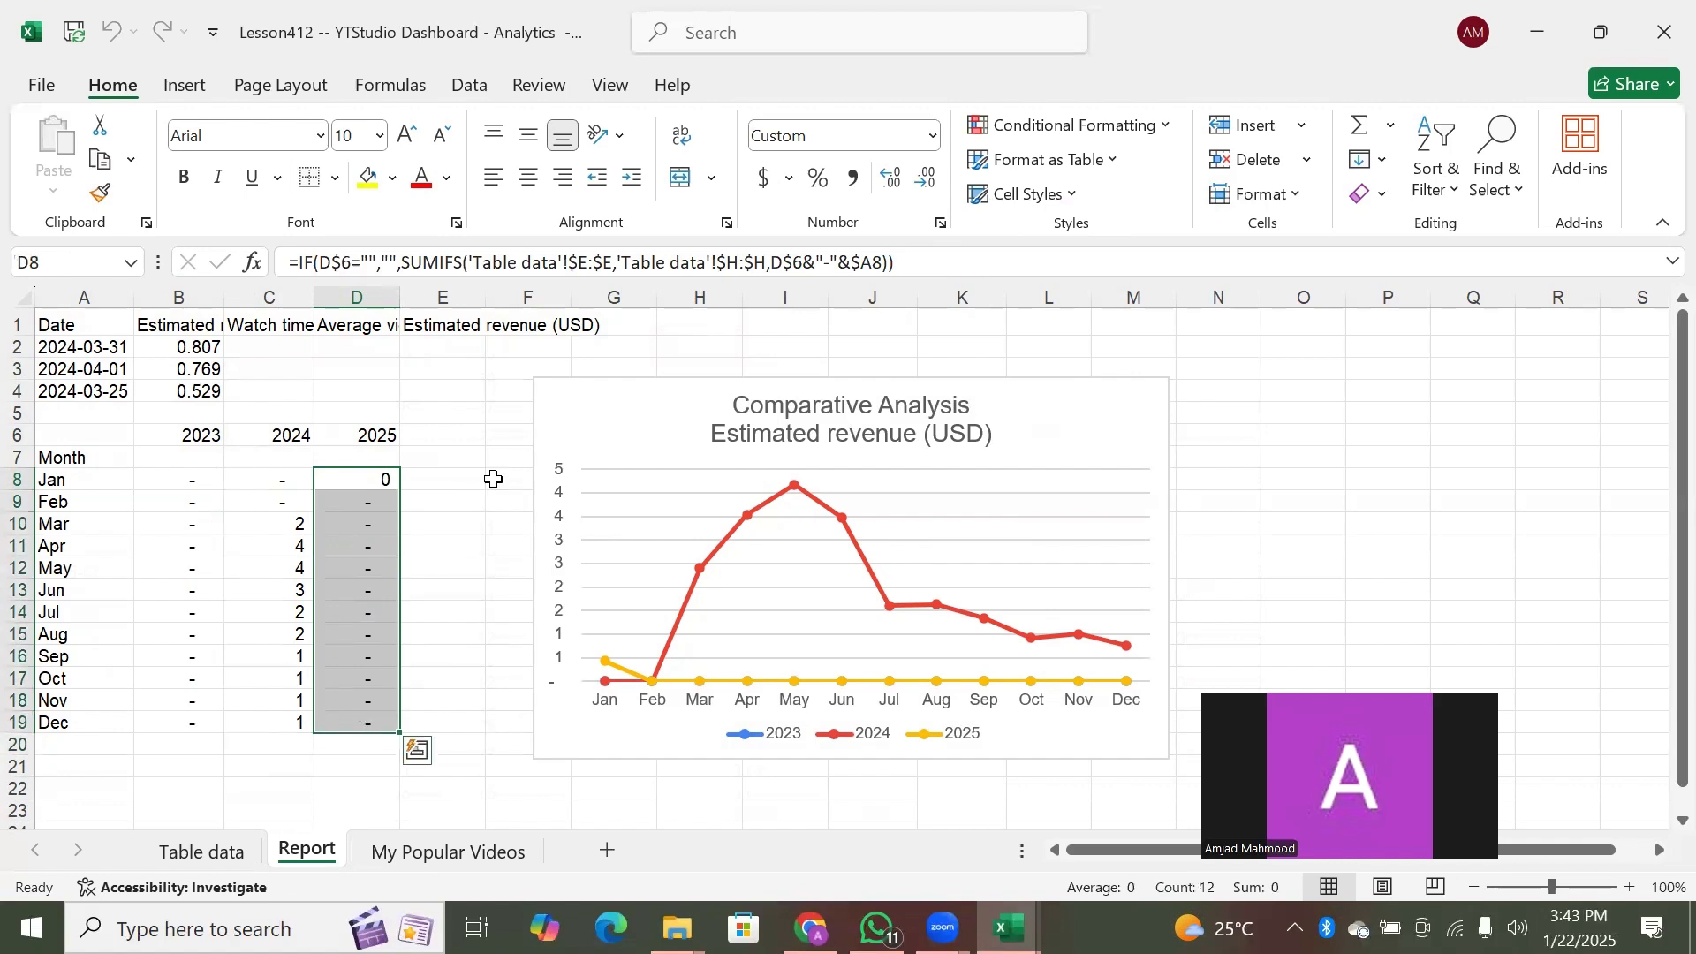
click(900, 181)
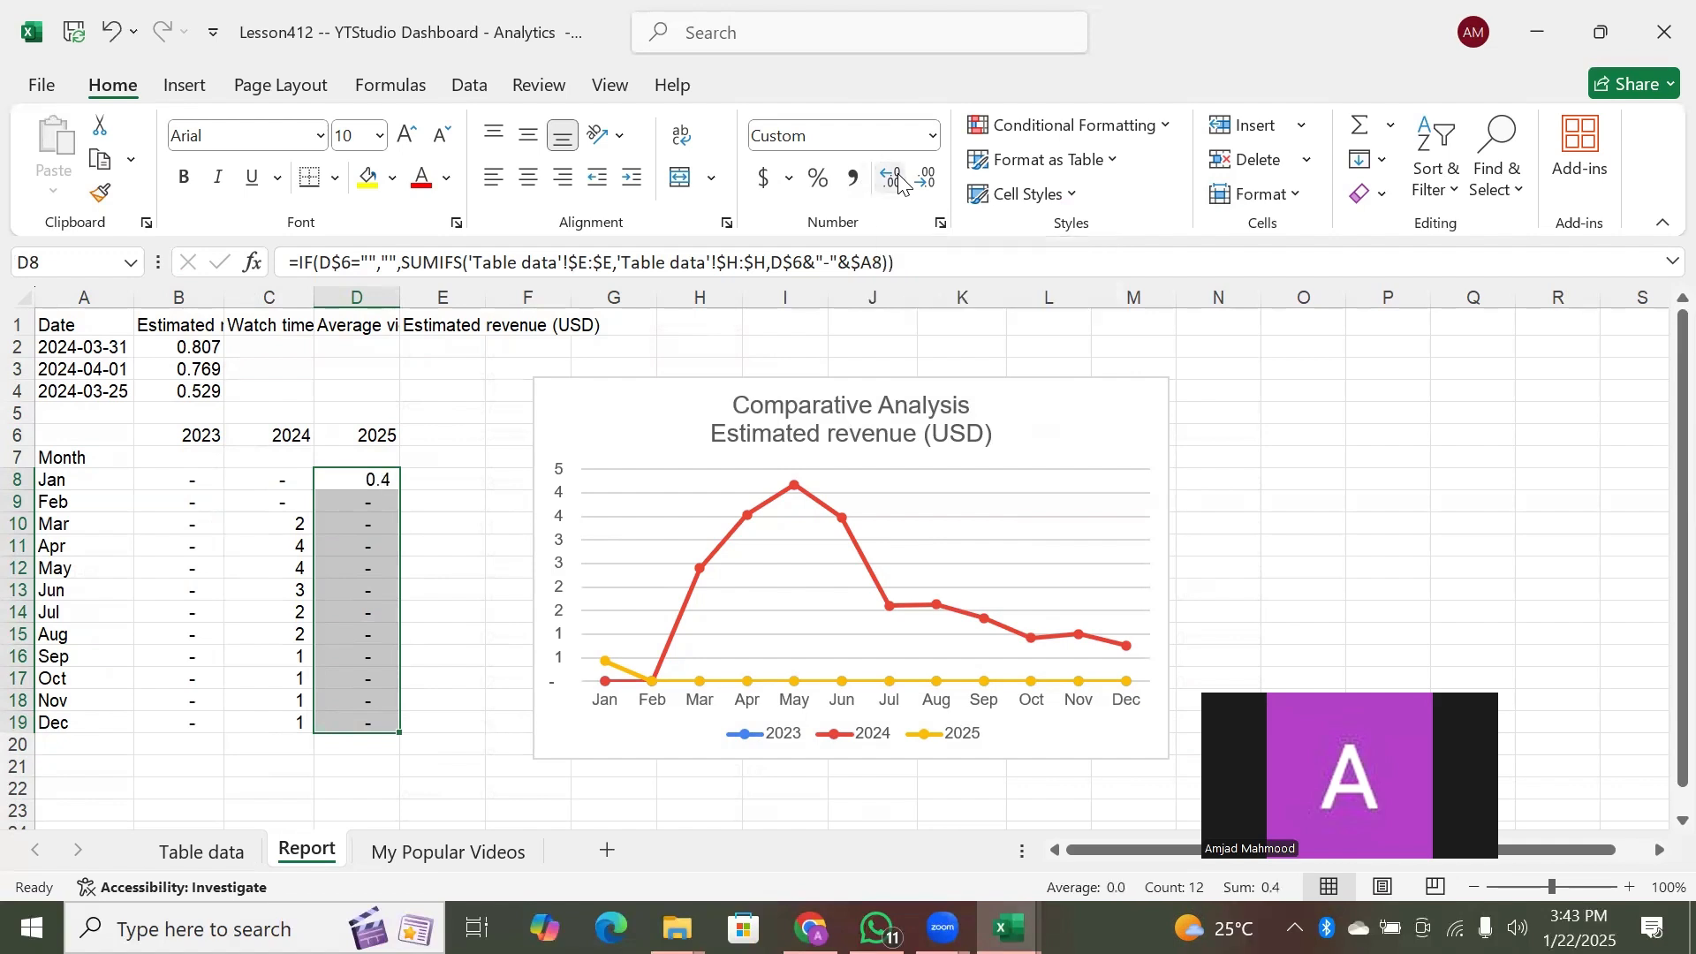
Increase the 2025 monthly revenue cells D8:D19 to two decimal places
click(900, 182)
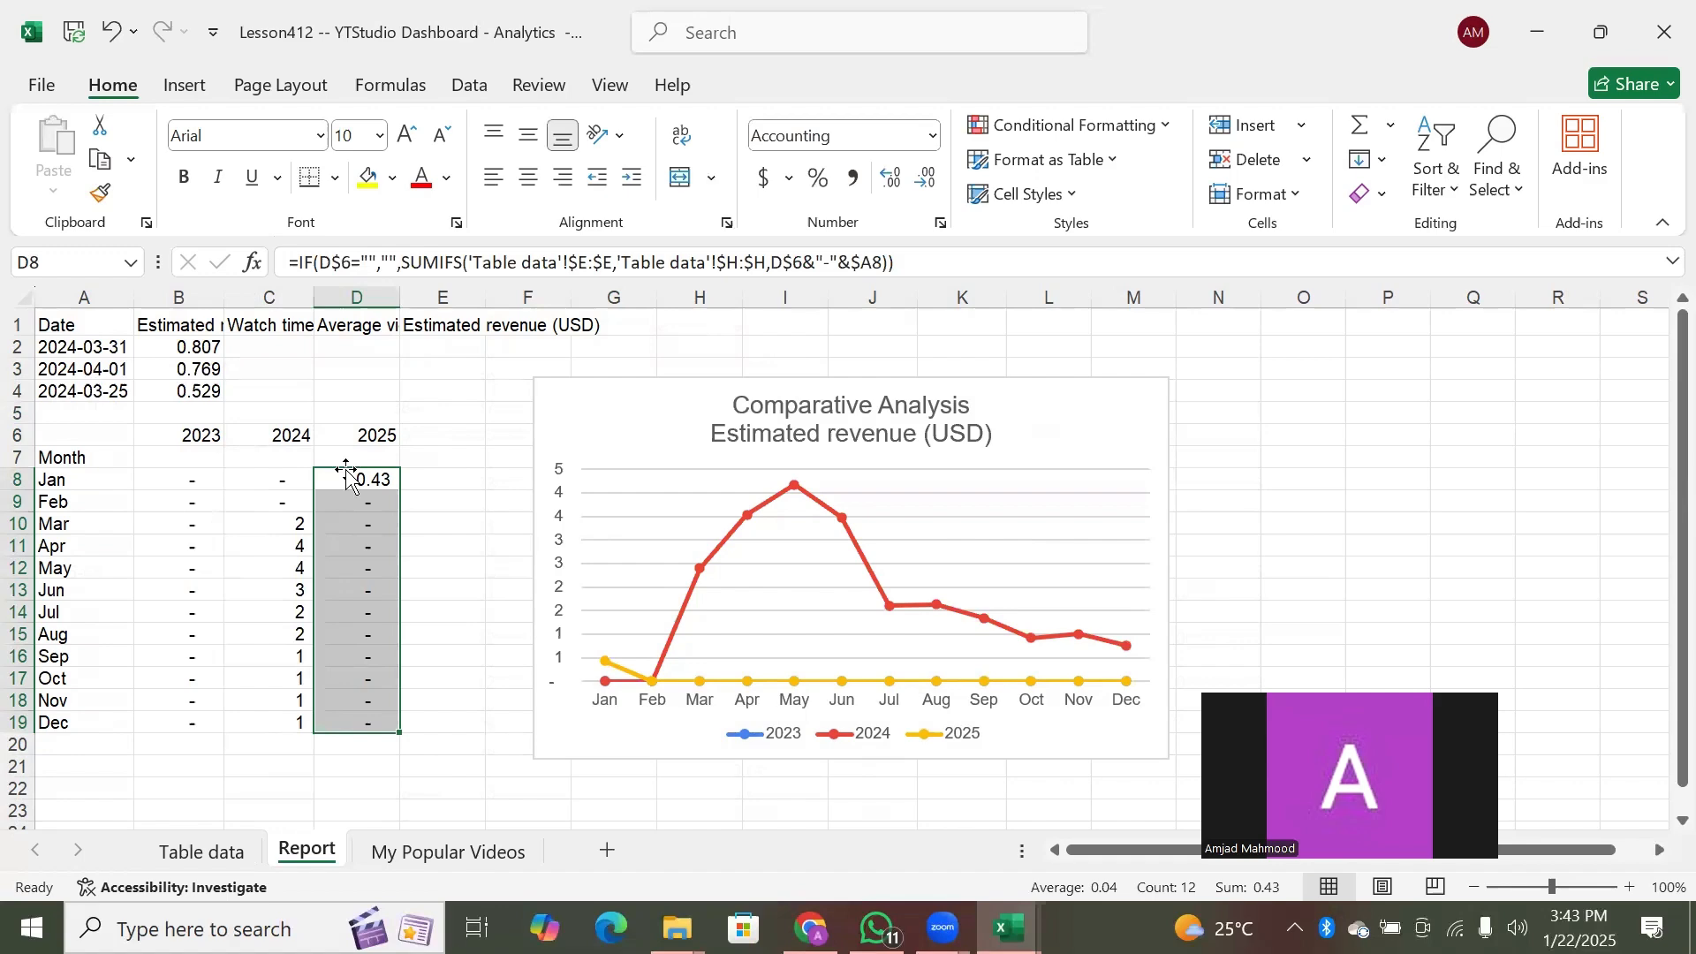
click(339, 452)
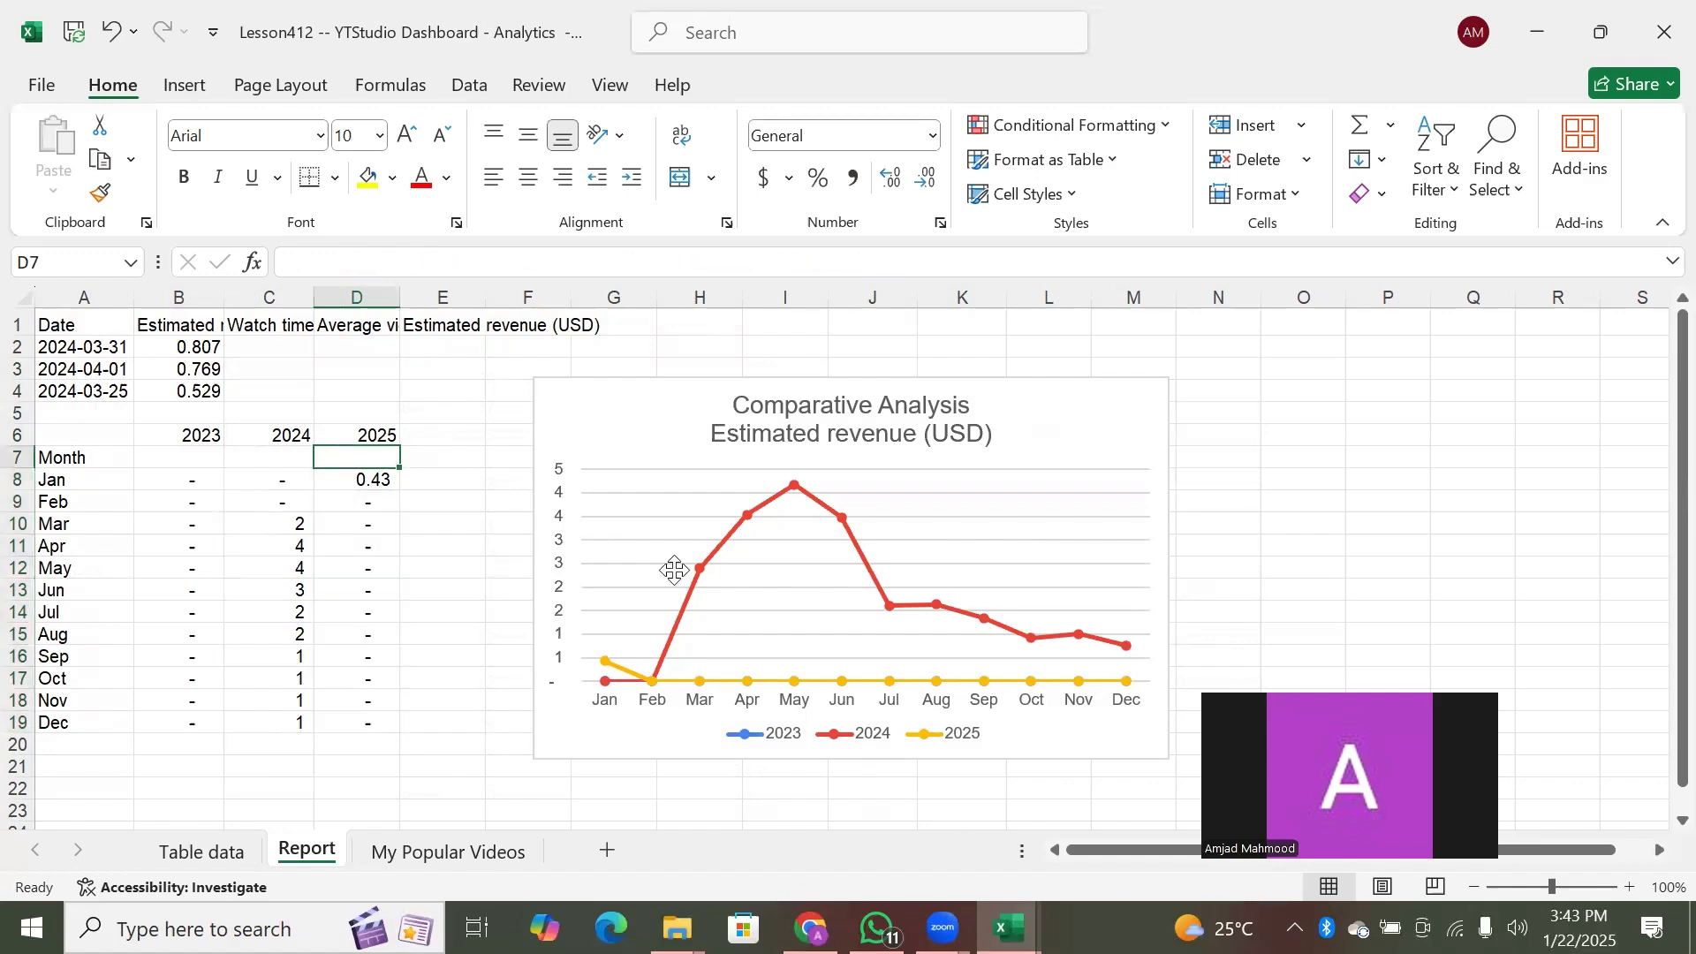
Check the span of dates in column A of the Table data sheet, from the newest entry to the oldest
click(204, 853)
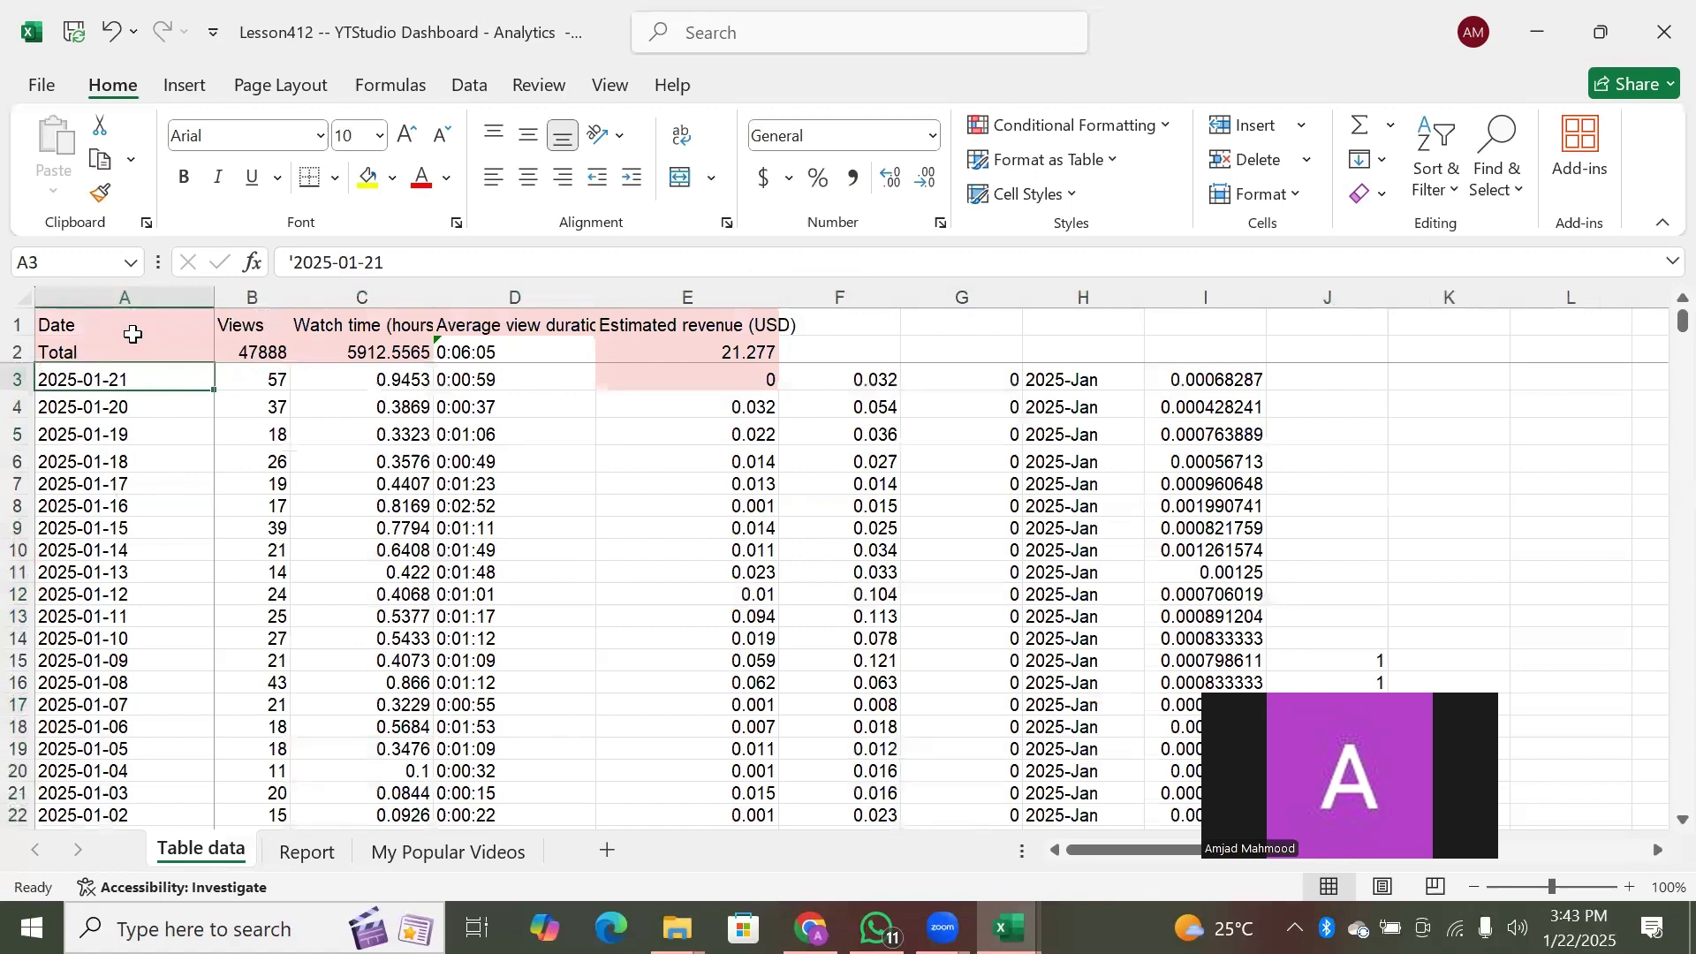
click(80, 482)
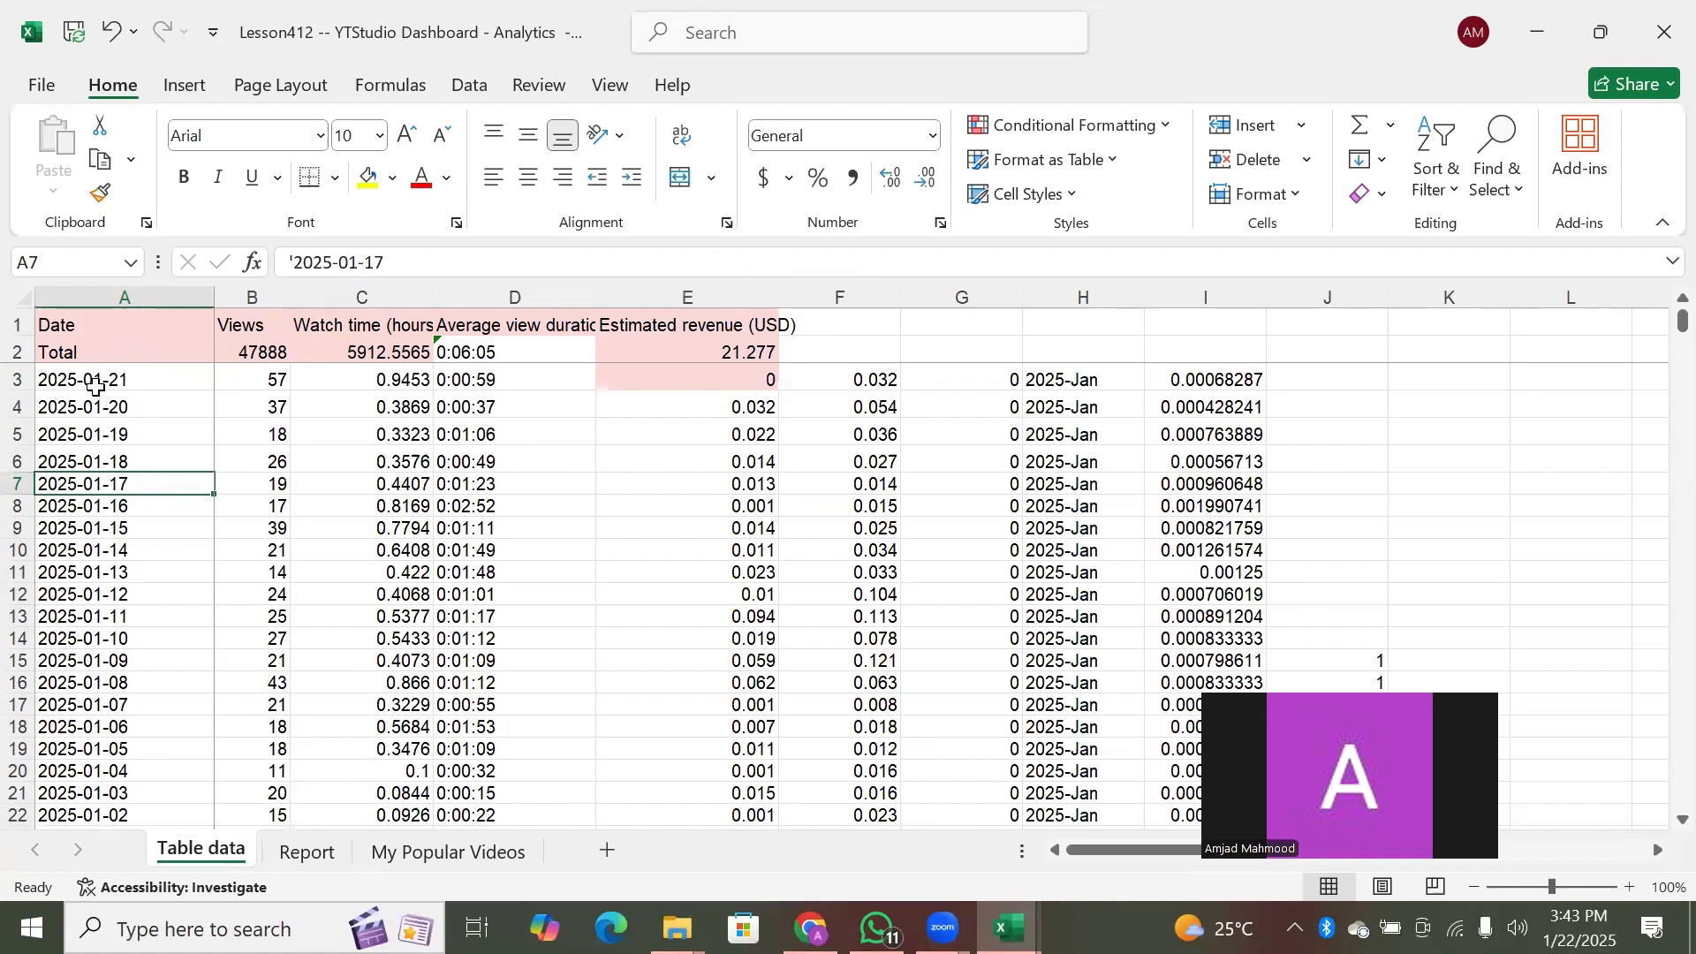
key(ctrl+Down)
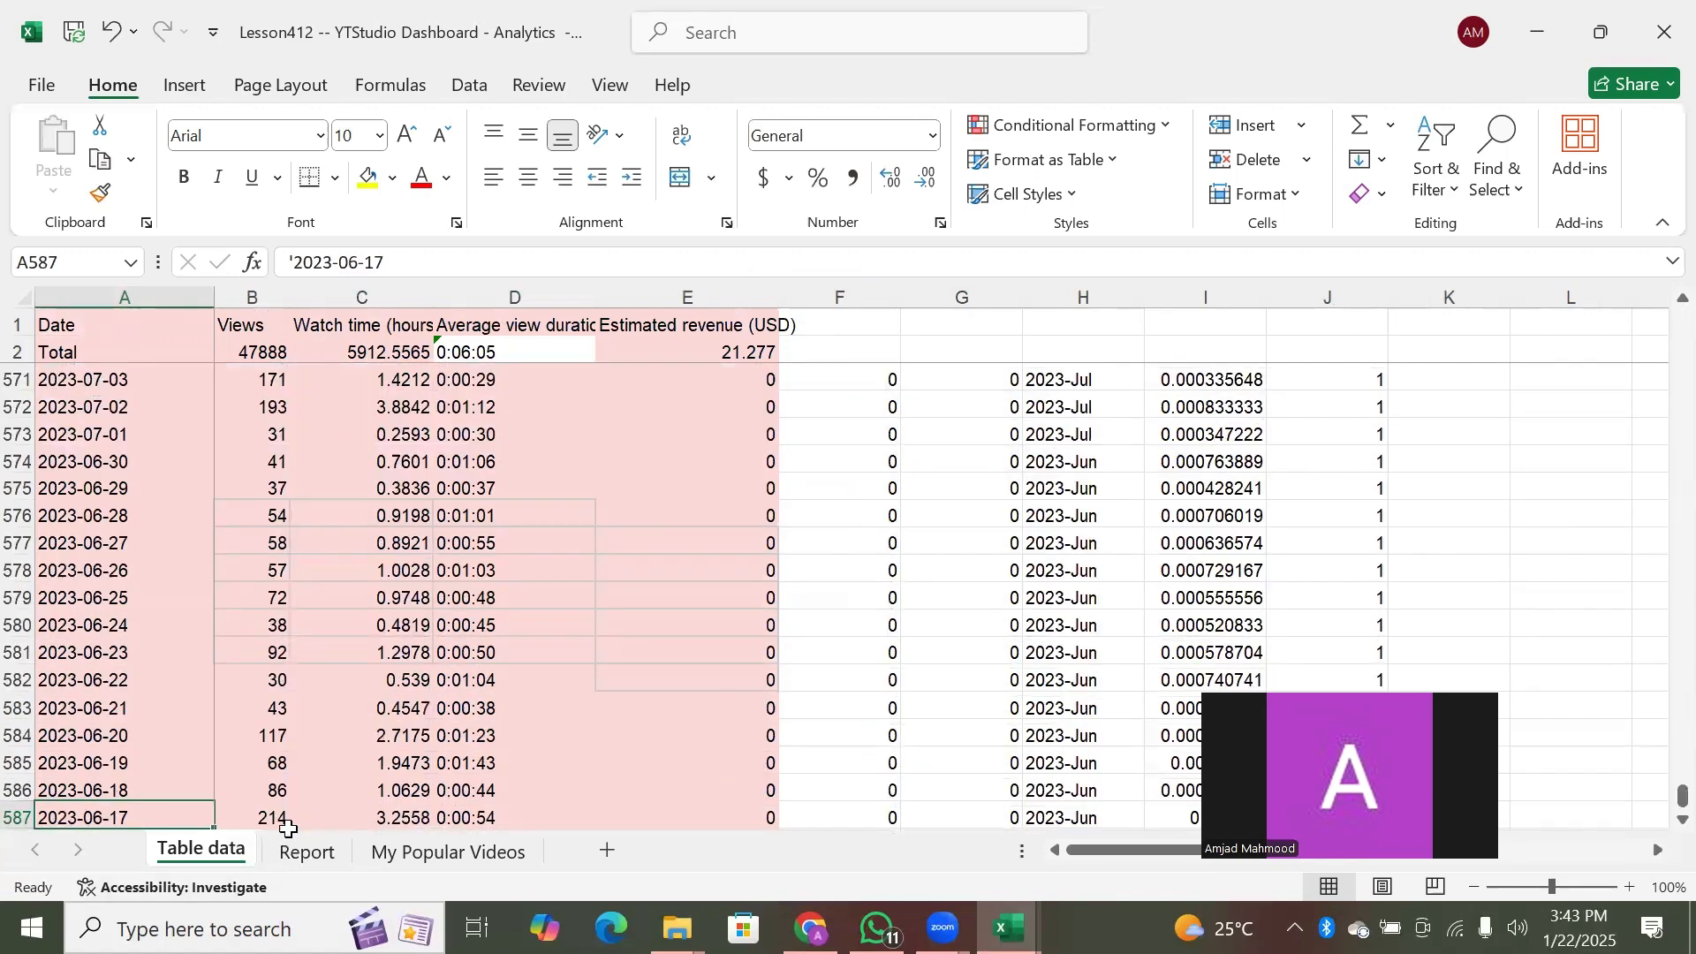
Reactivate the Report sheet and generate the comparative analysis for Views with option 1, moving the prompt clear of the chart
click(308, 854)
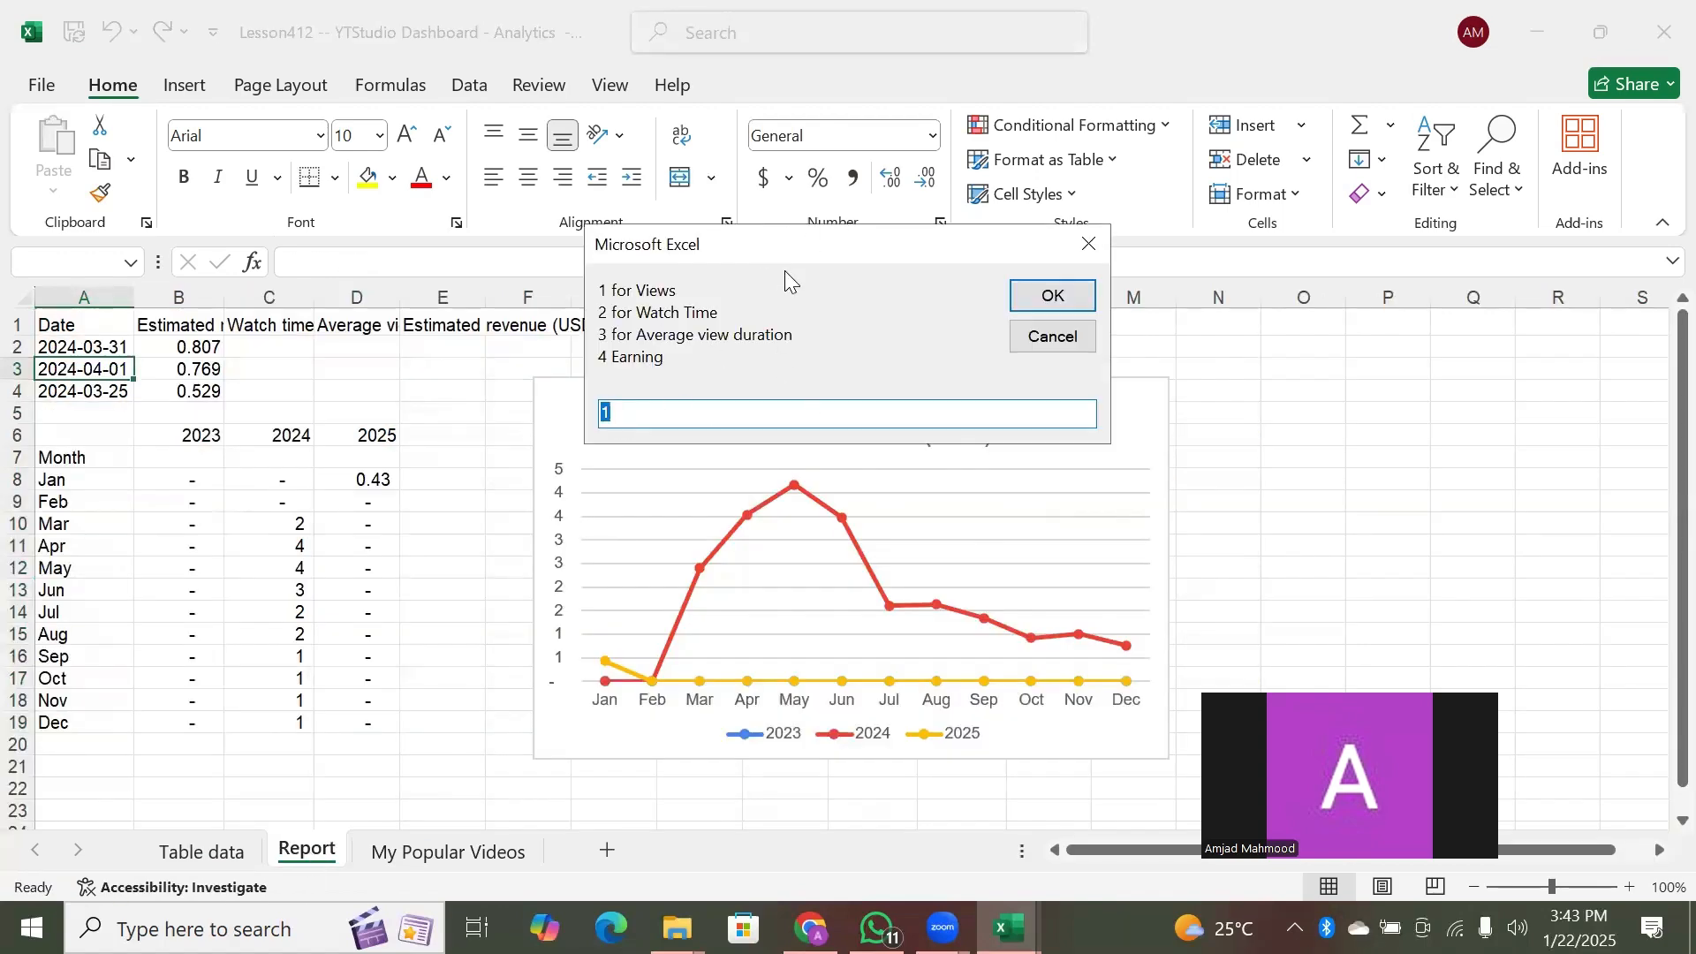
drag(785, 270, 1259, 297)
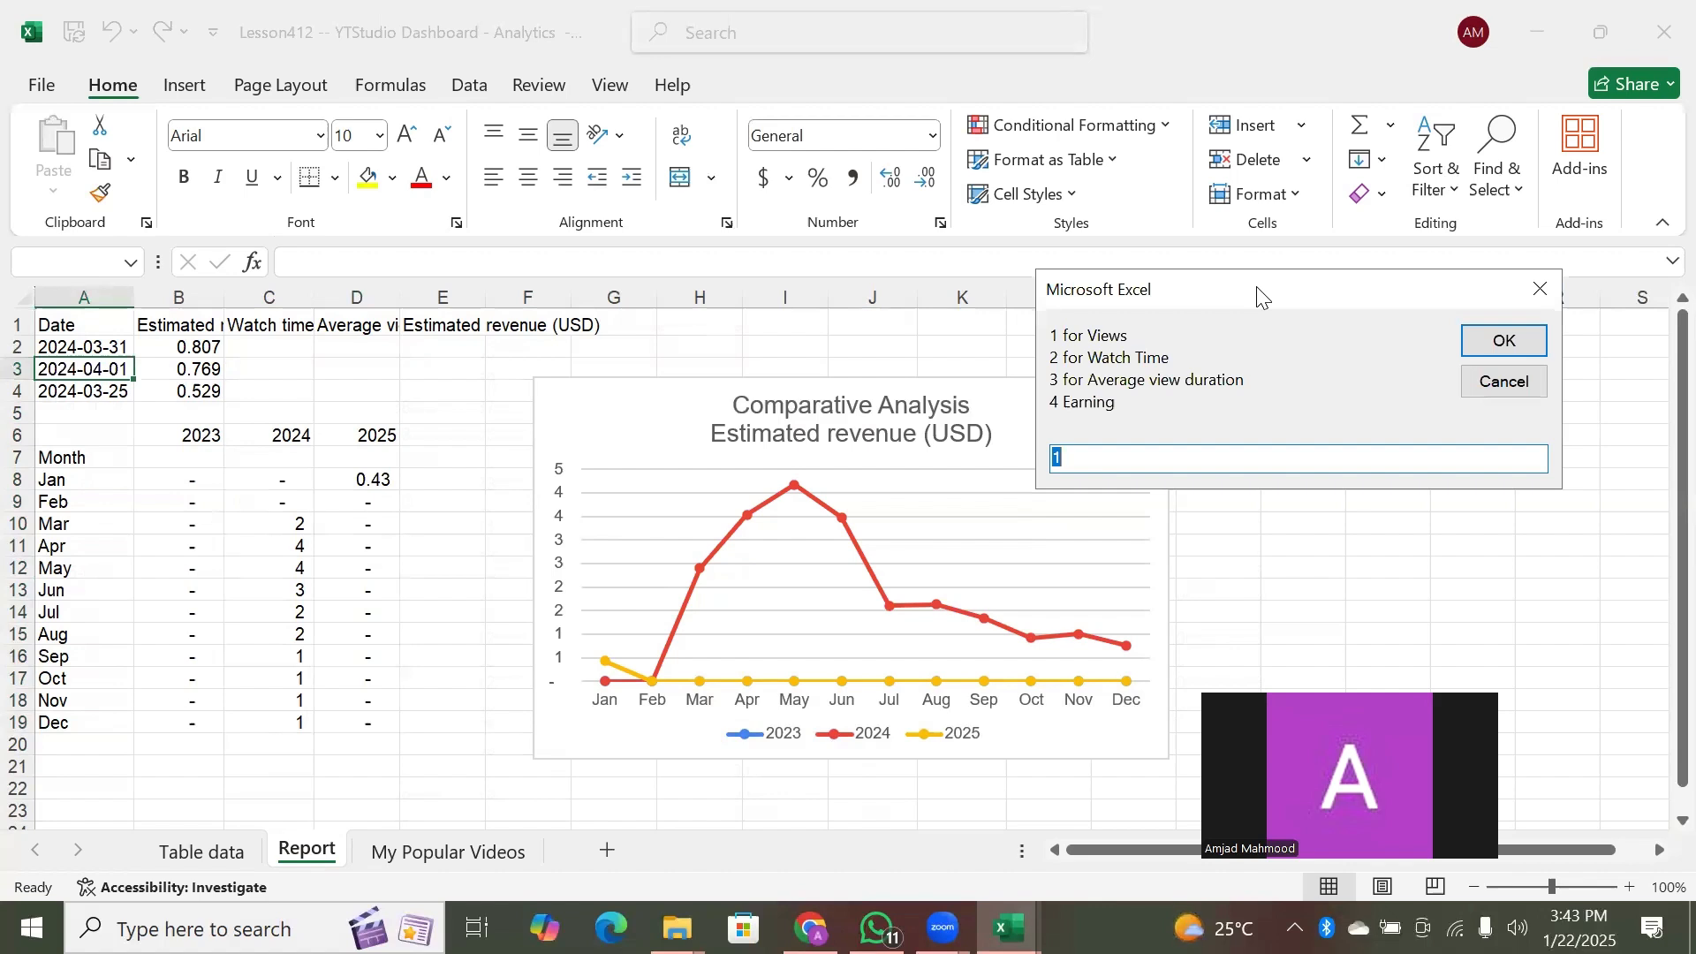
click(1492, 350)
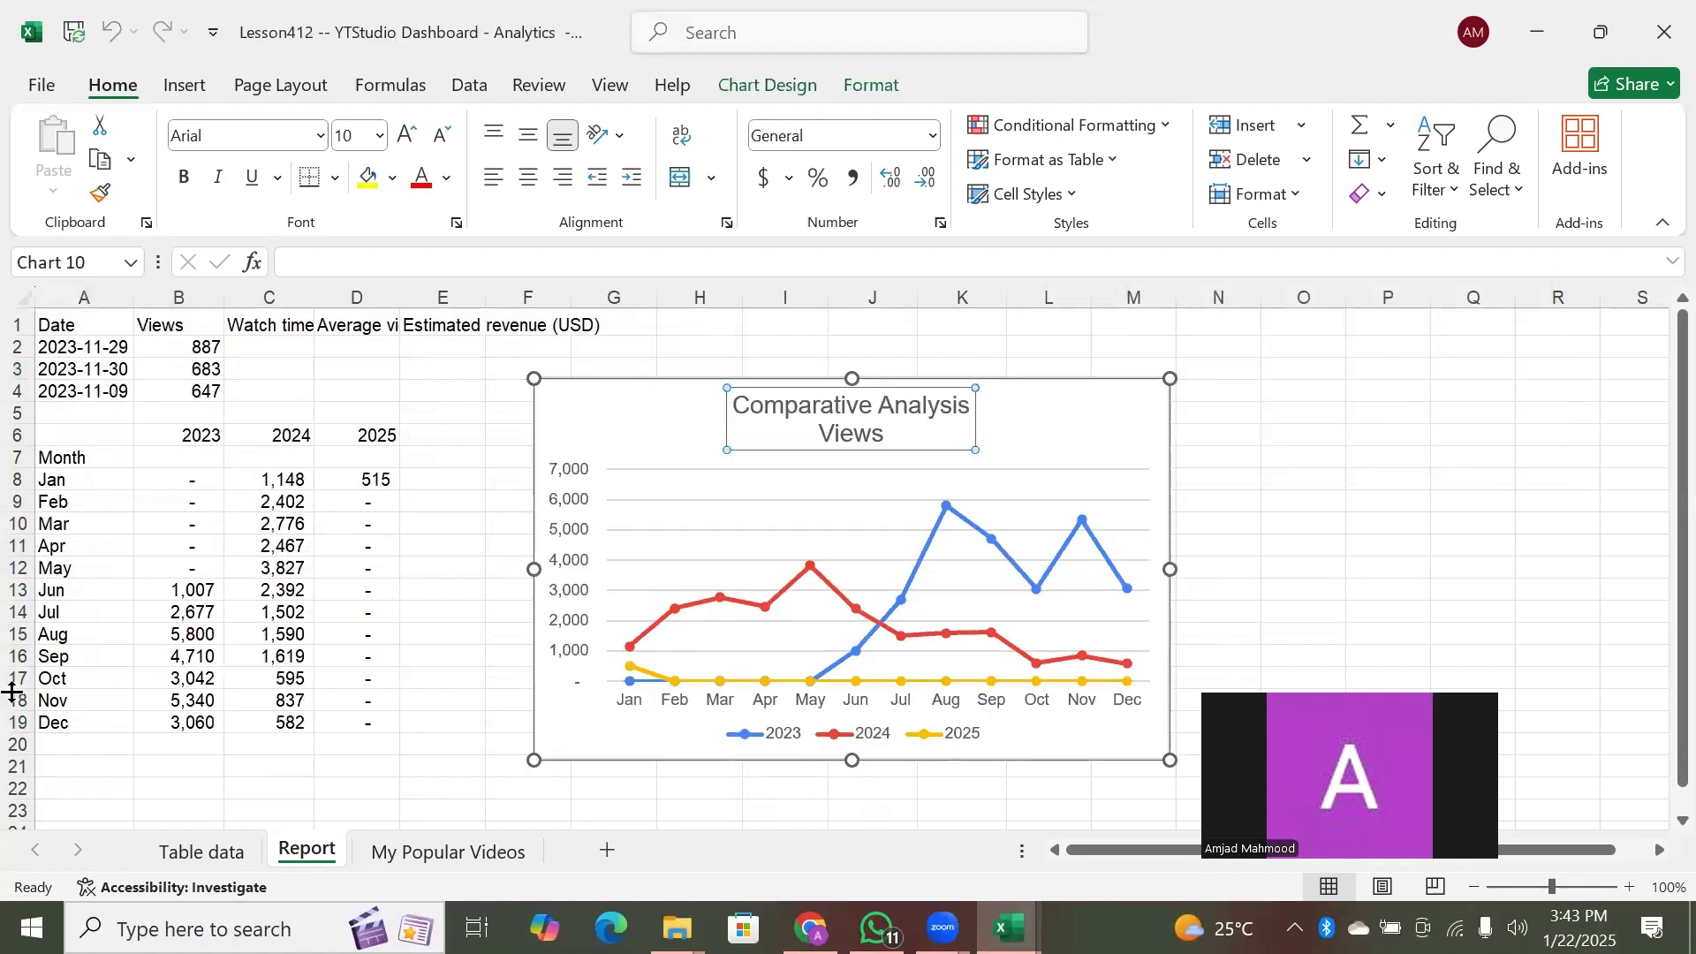
Open the Report sheet's VBA code and examine the AutoFilterMode line and the runmode InputBox loop with its vbCr line breaks
right_click(310, 850)
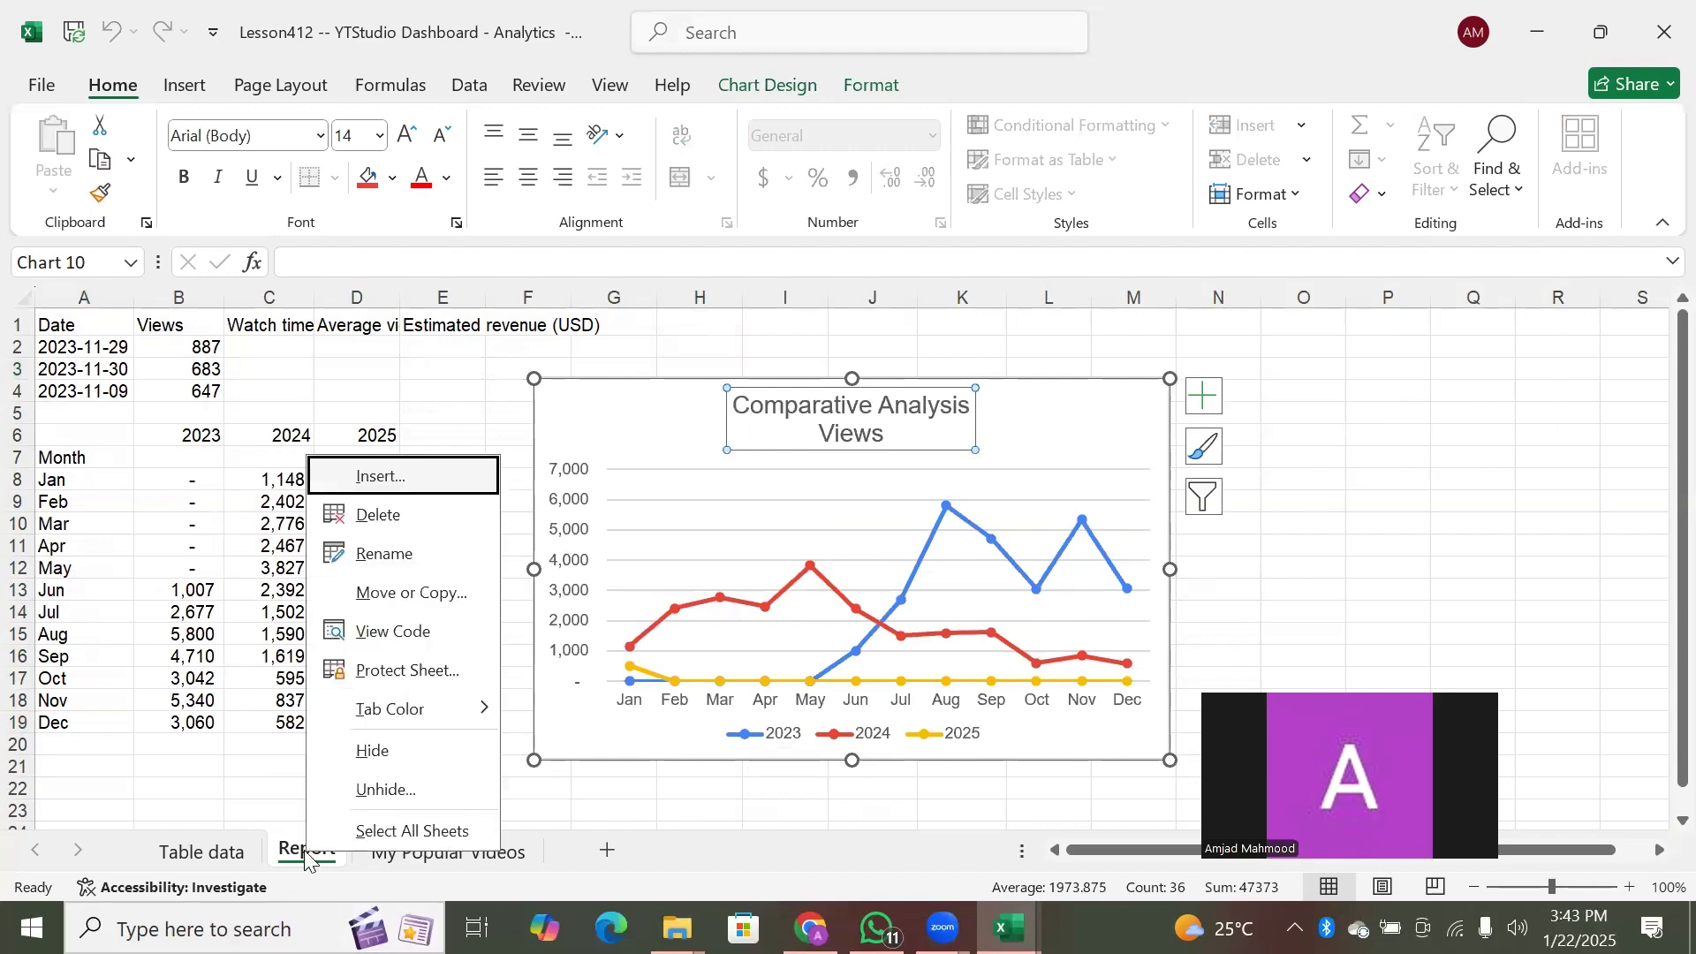
click(406, 644)
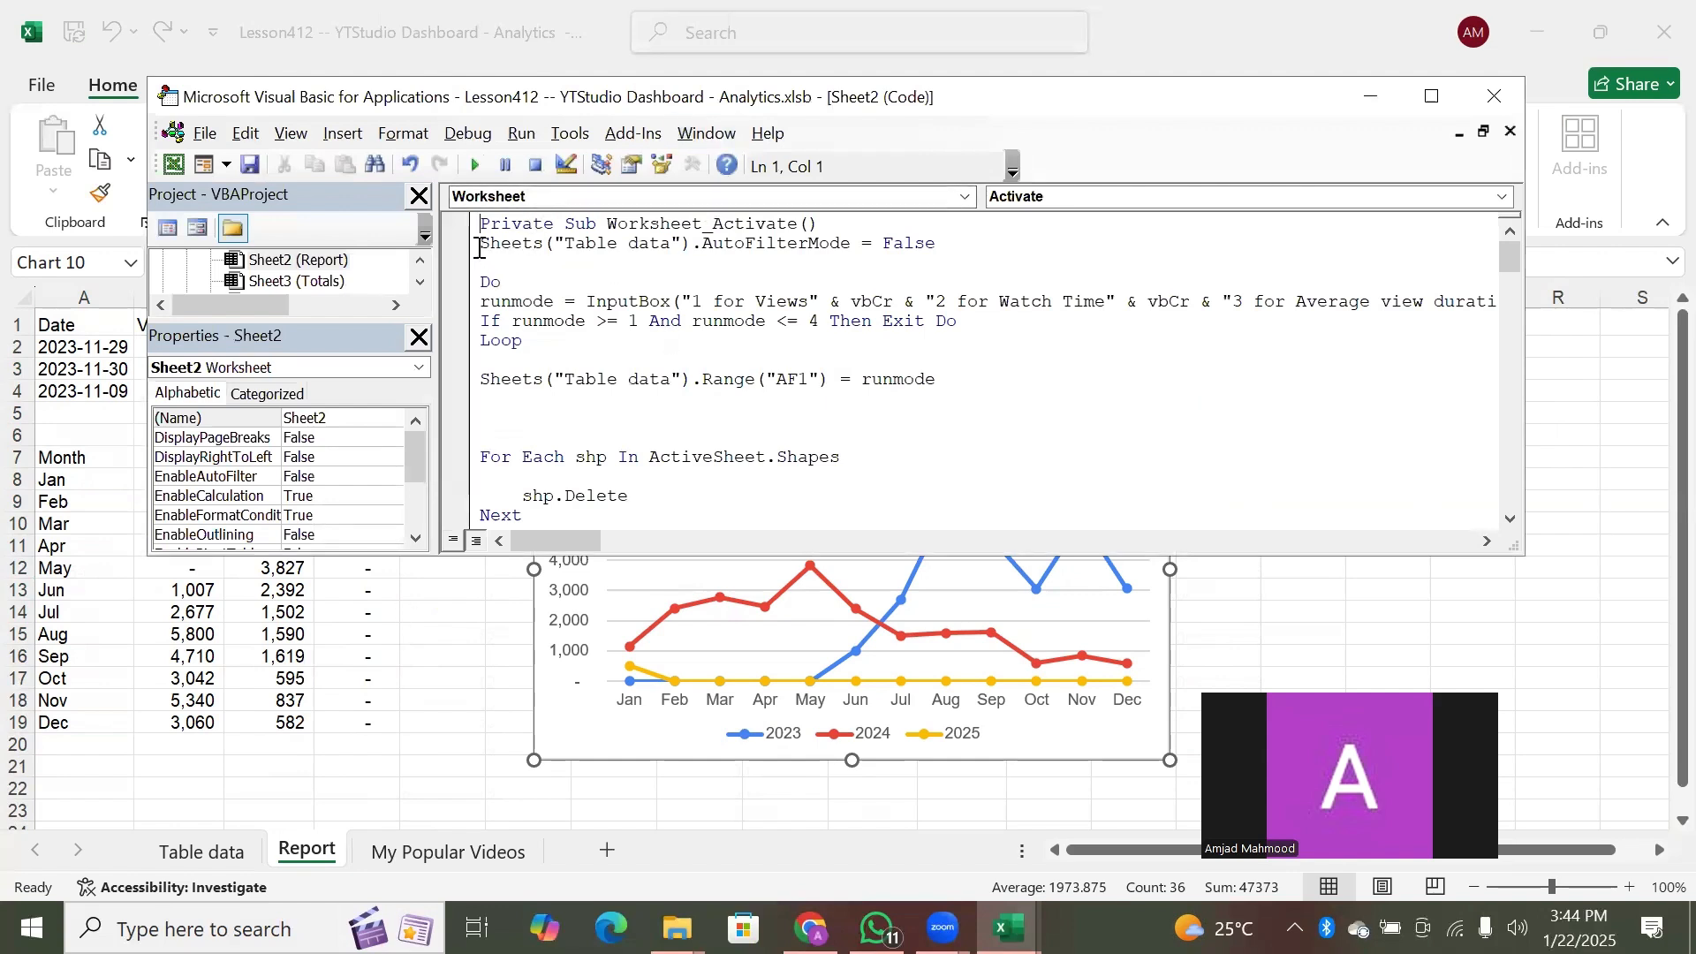
drag(477, 248, 985, 241)
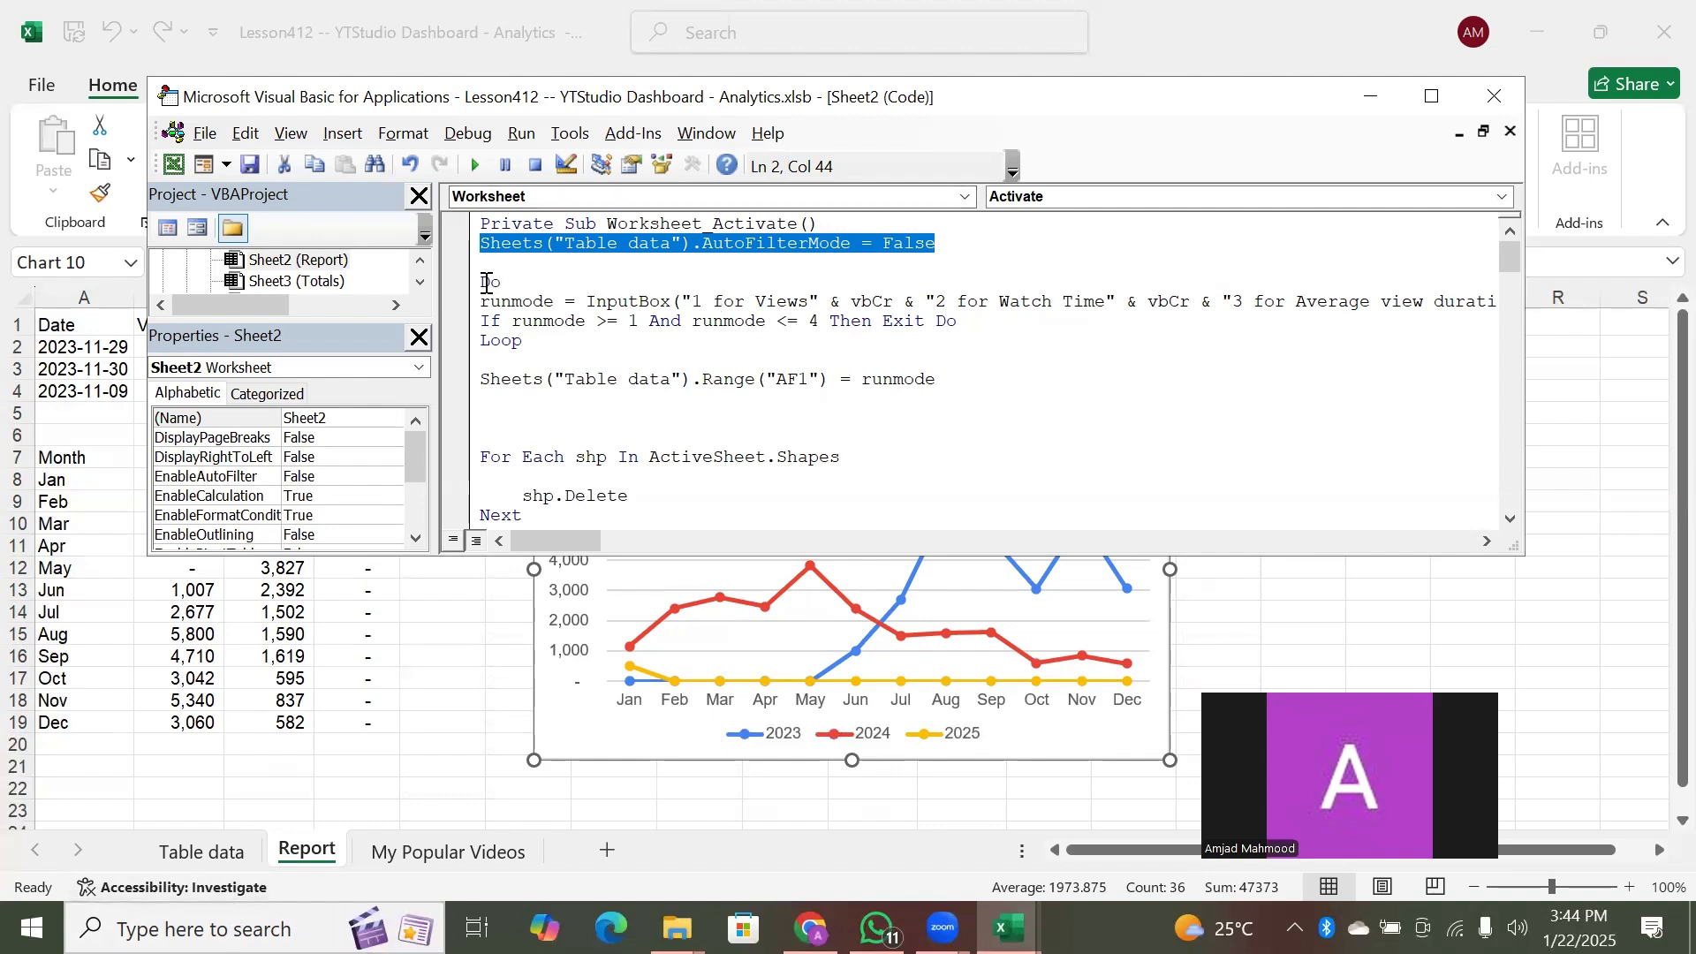
drag(486, 283, 757, 353)
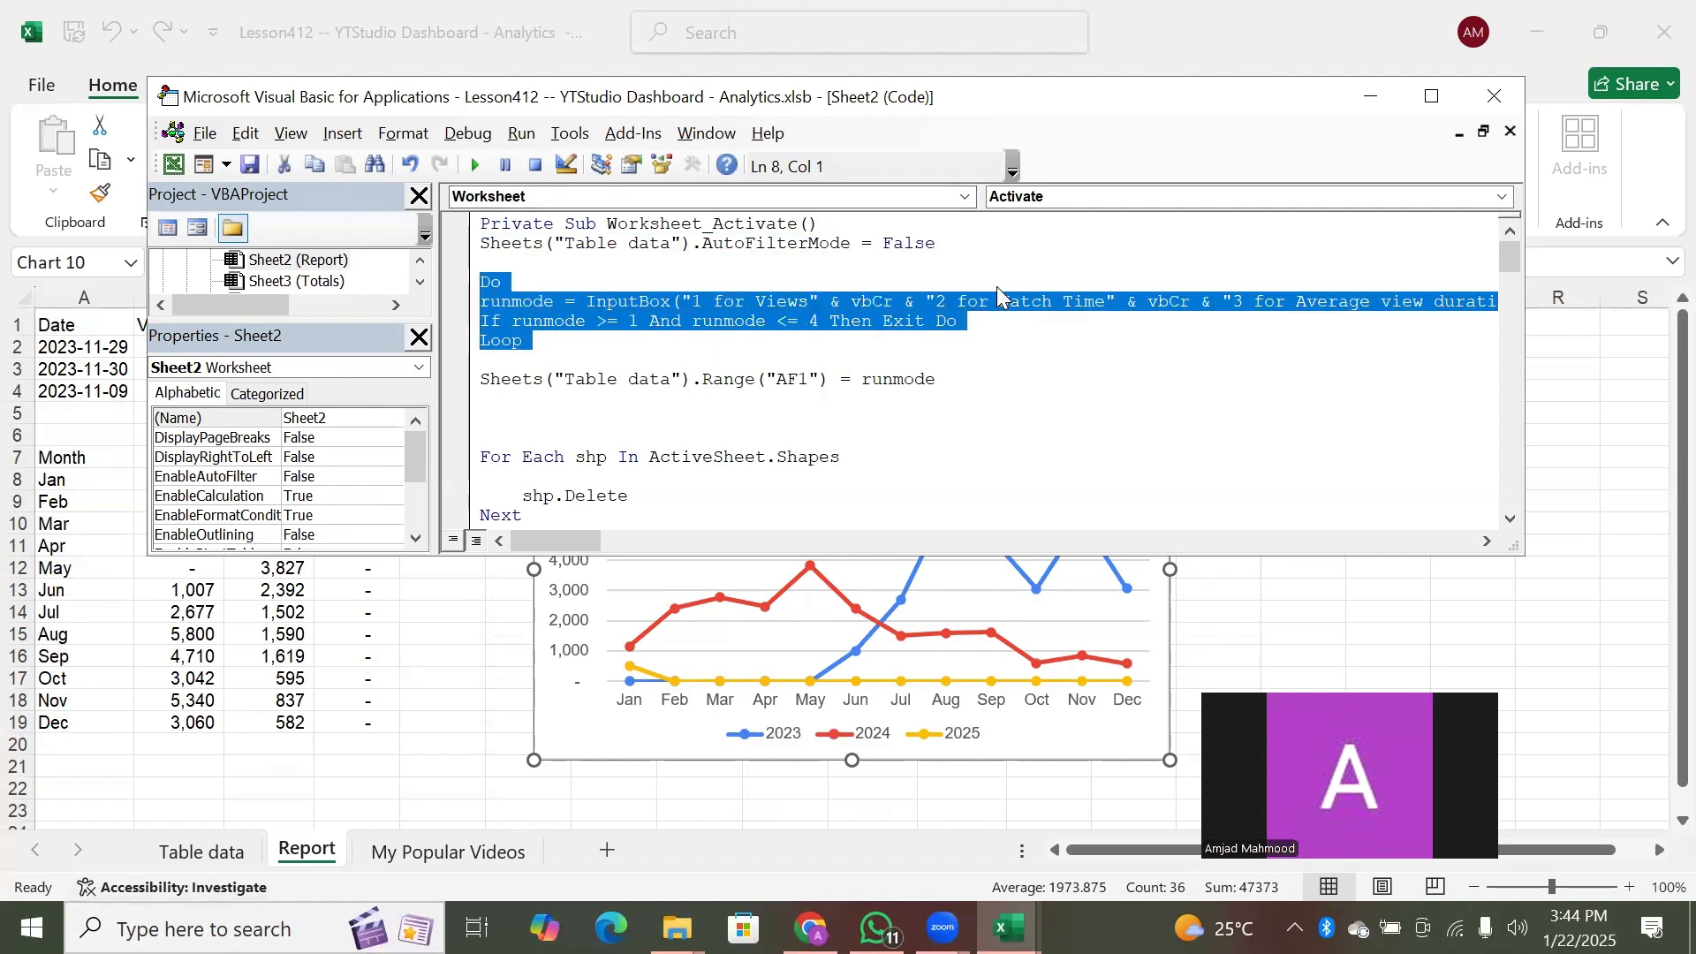
click(708, 303)
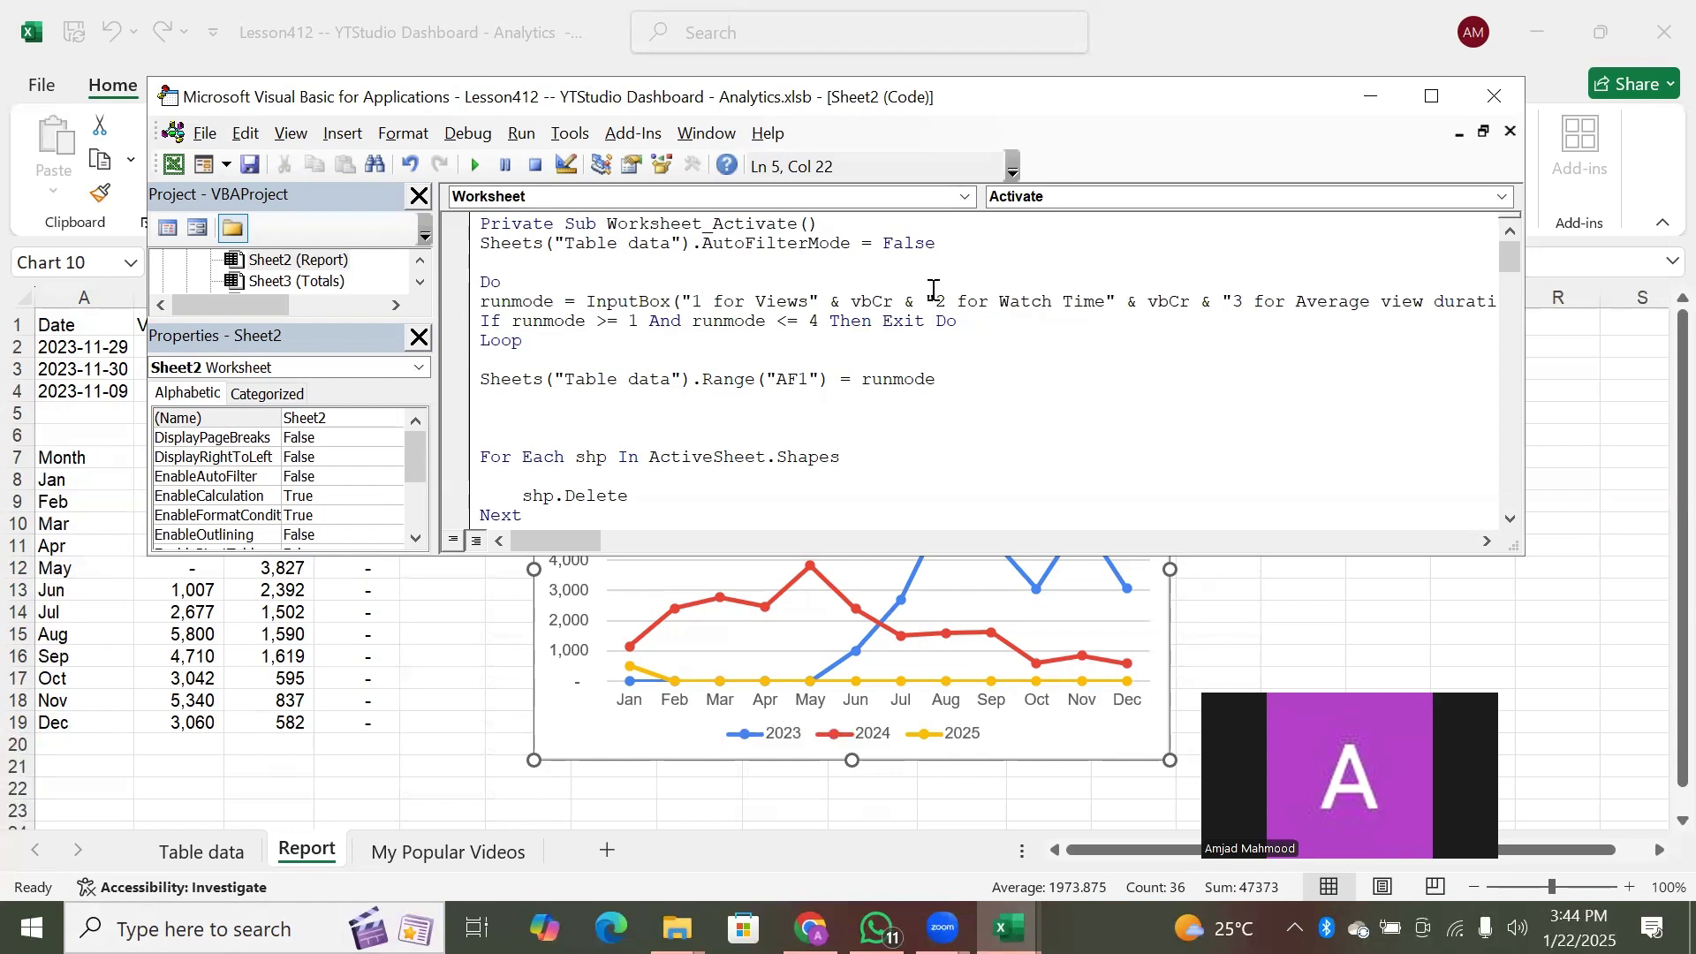
click(947, 295)
drag(851, 295, 893, 302)
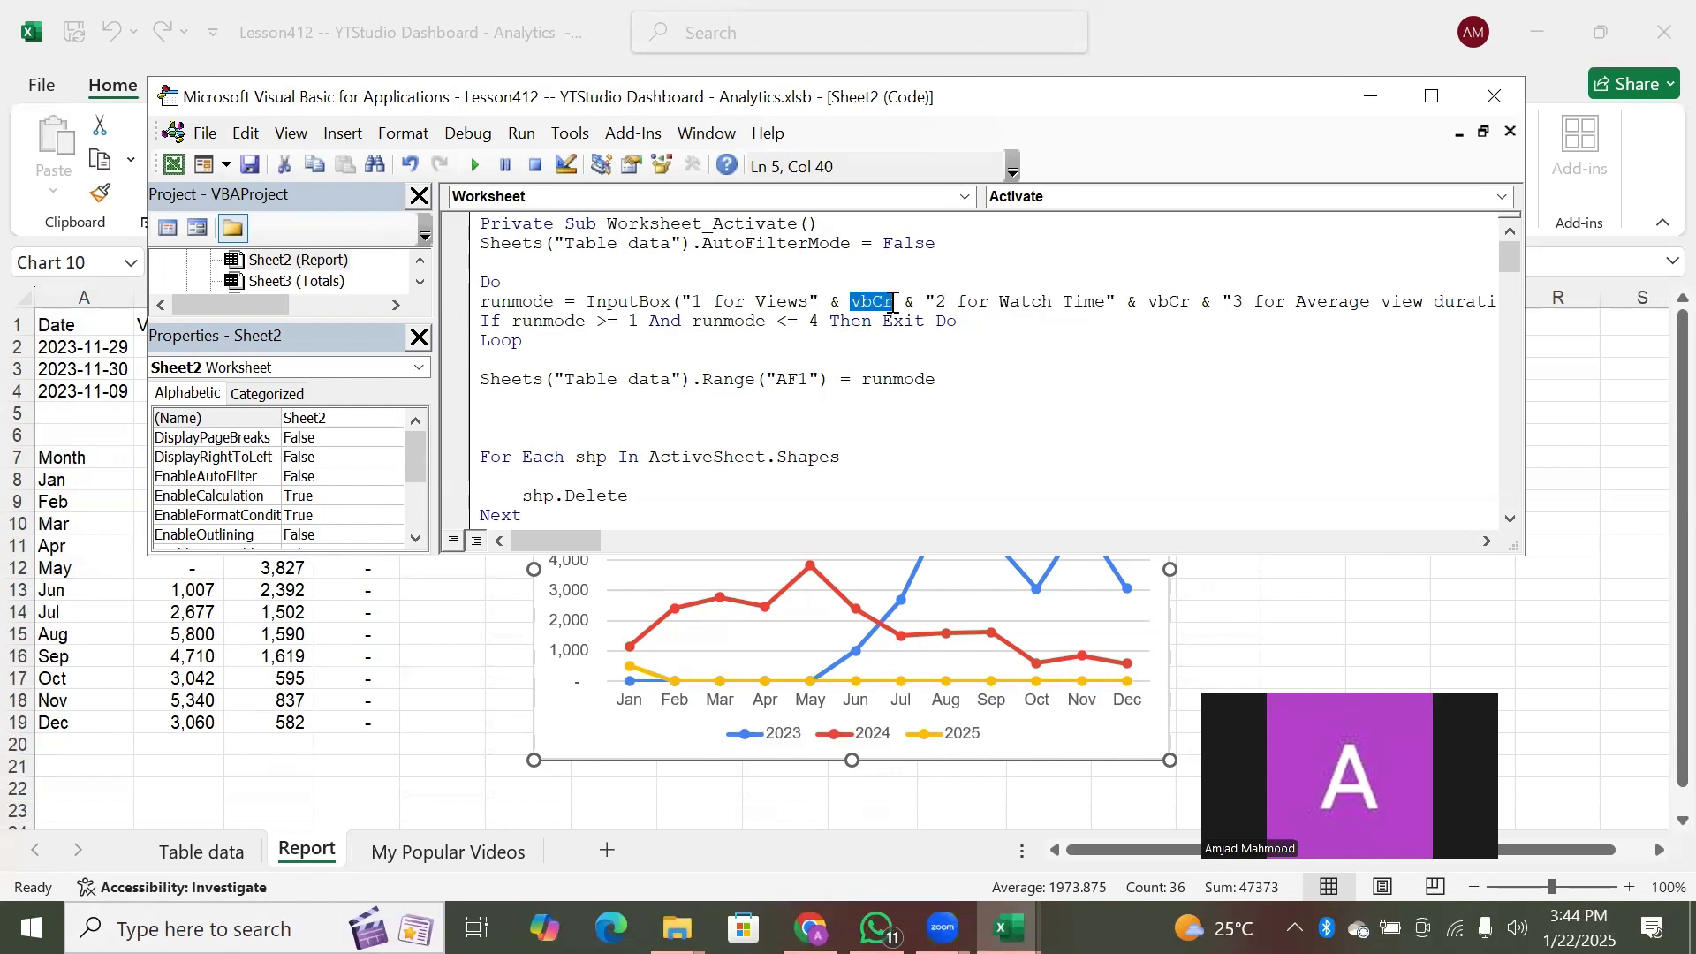
drag(1137, 302, 1193, 303)
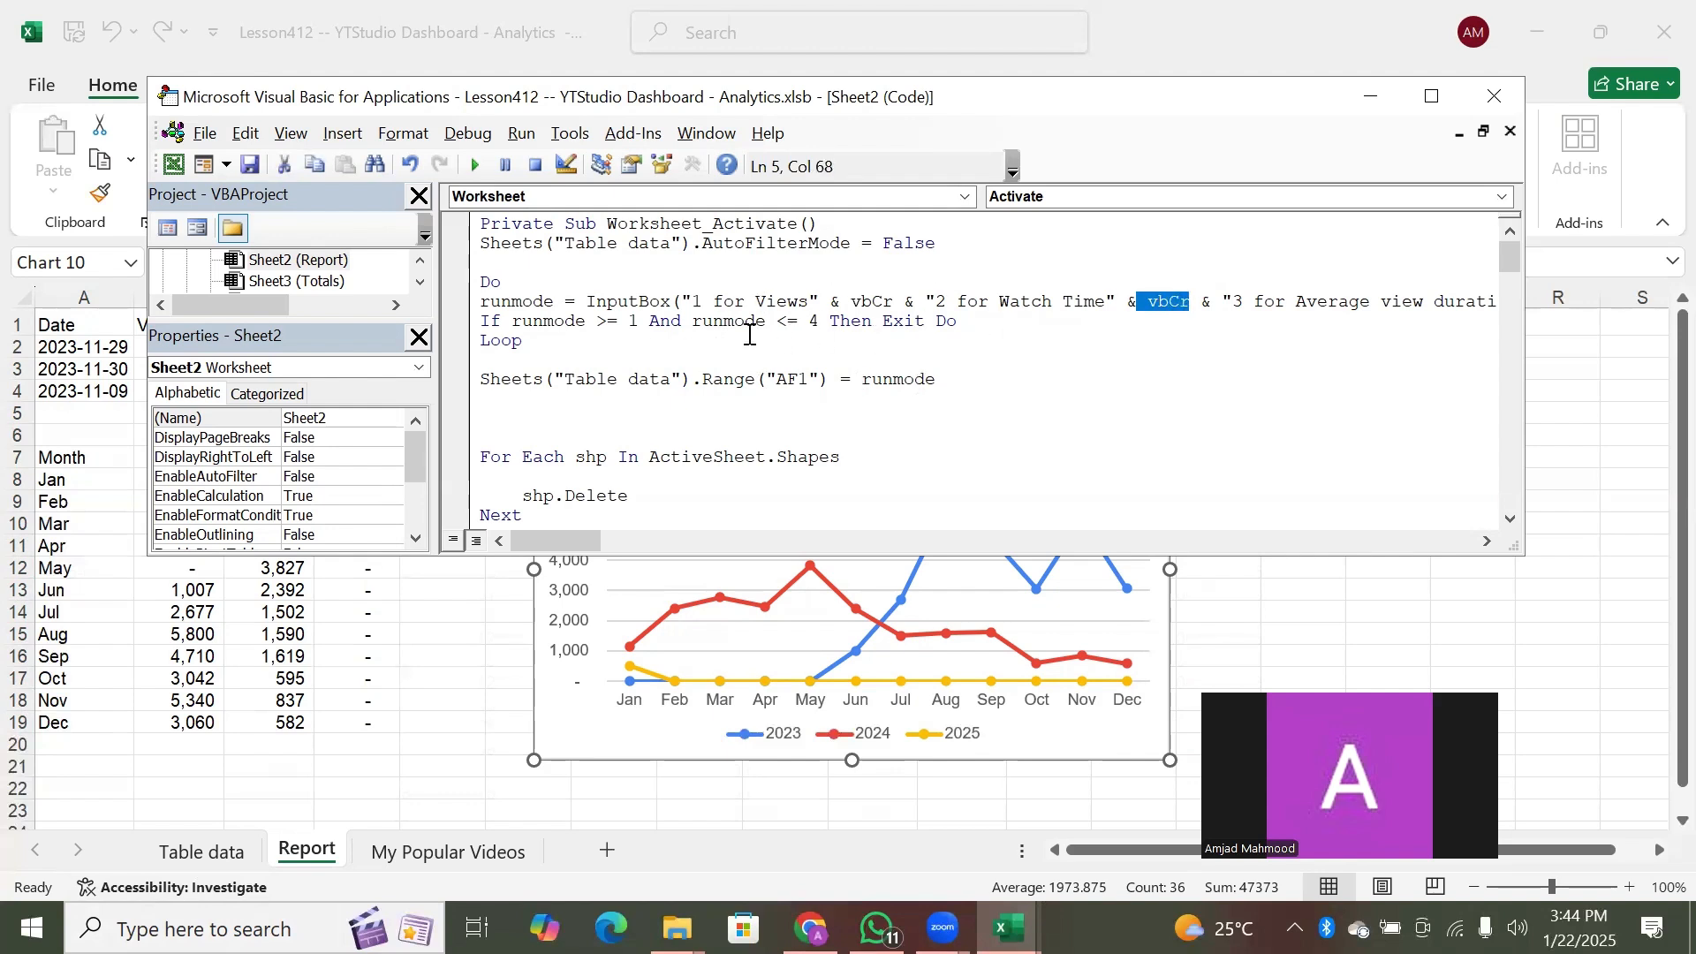
Leave the code for the Table data sheet, then reactivate the Report sheet and regenerate the Views analysis with option 1
click(215, 870)
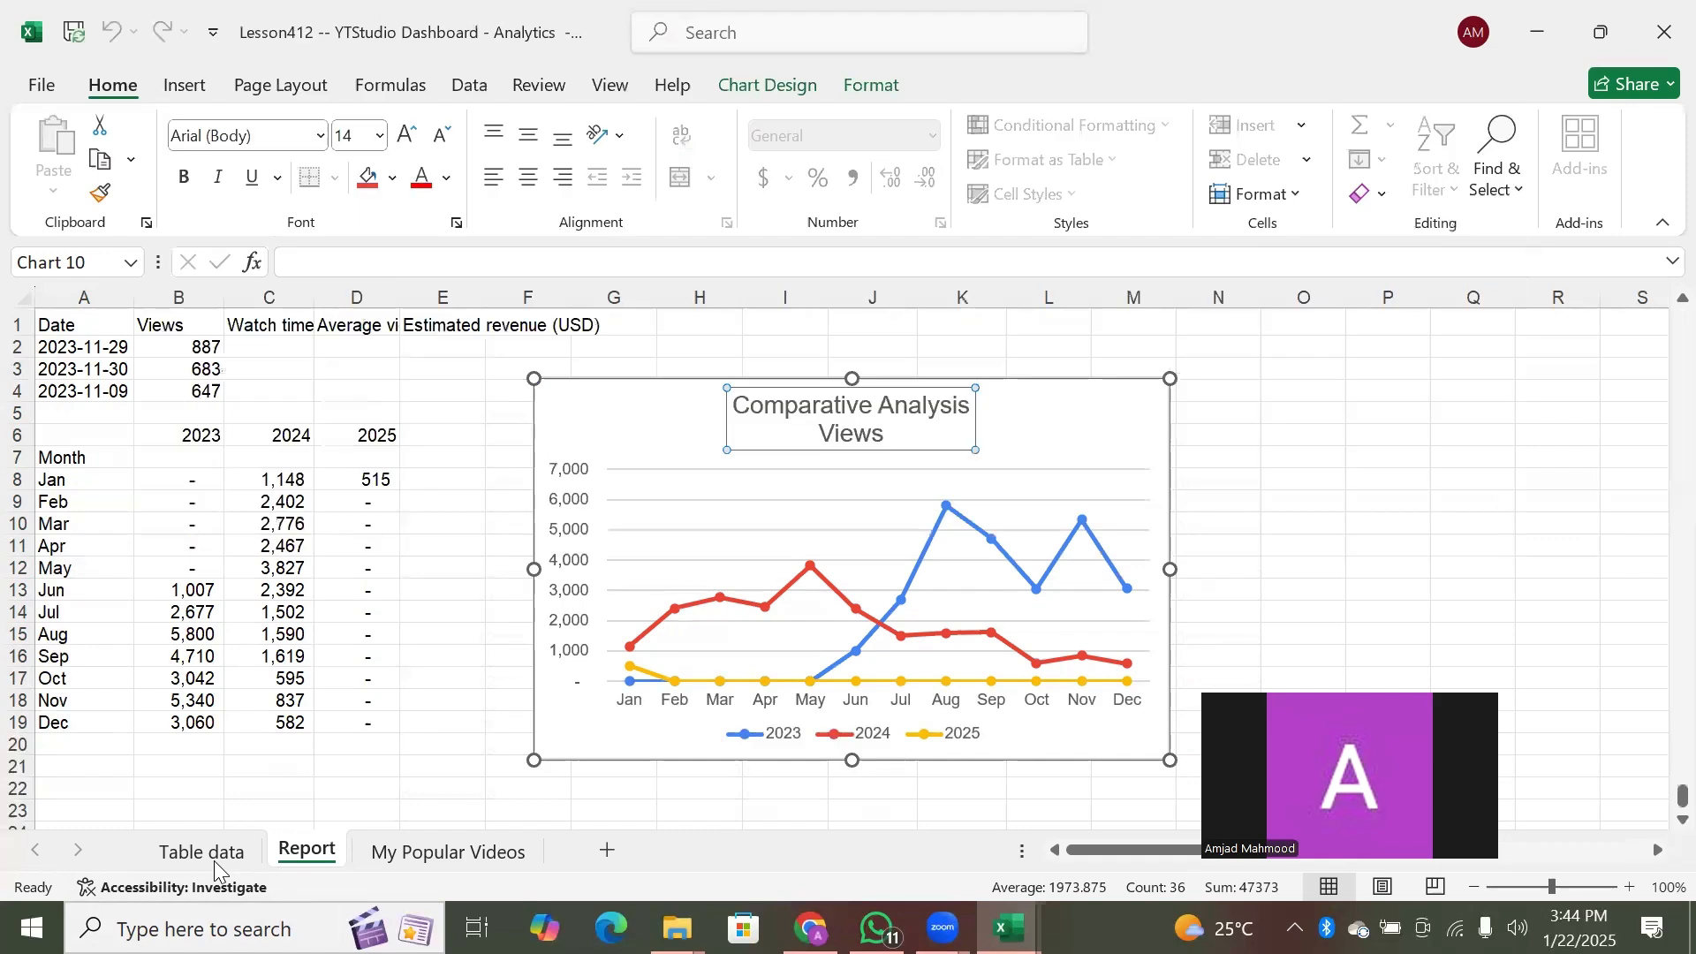
click(215, 870)
click(327, 855)
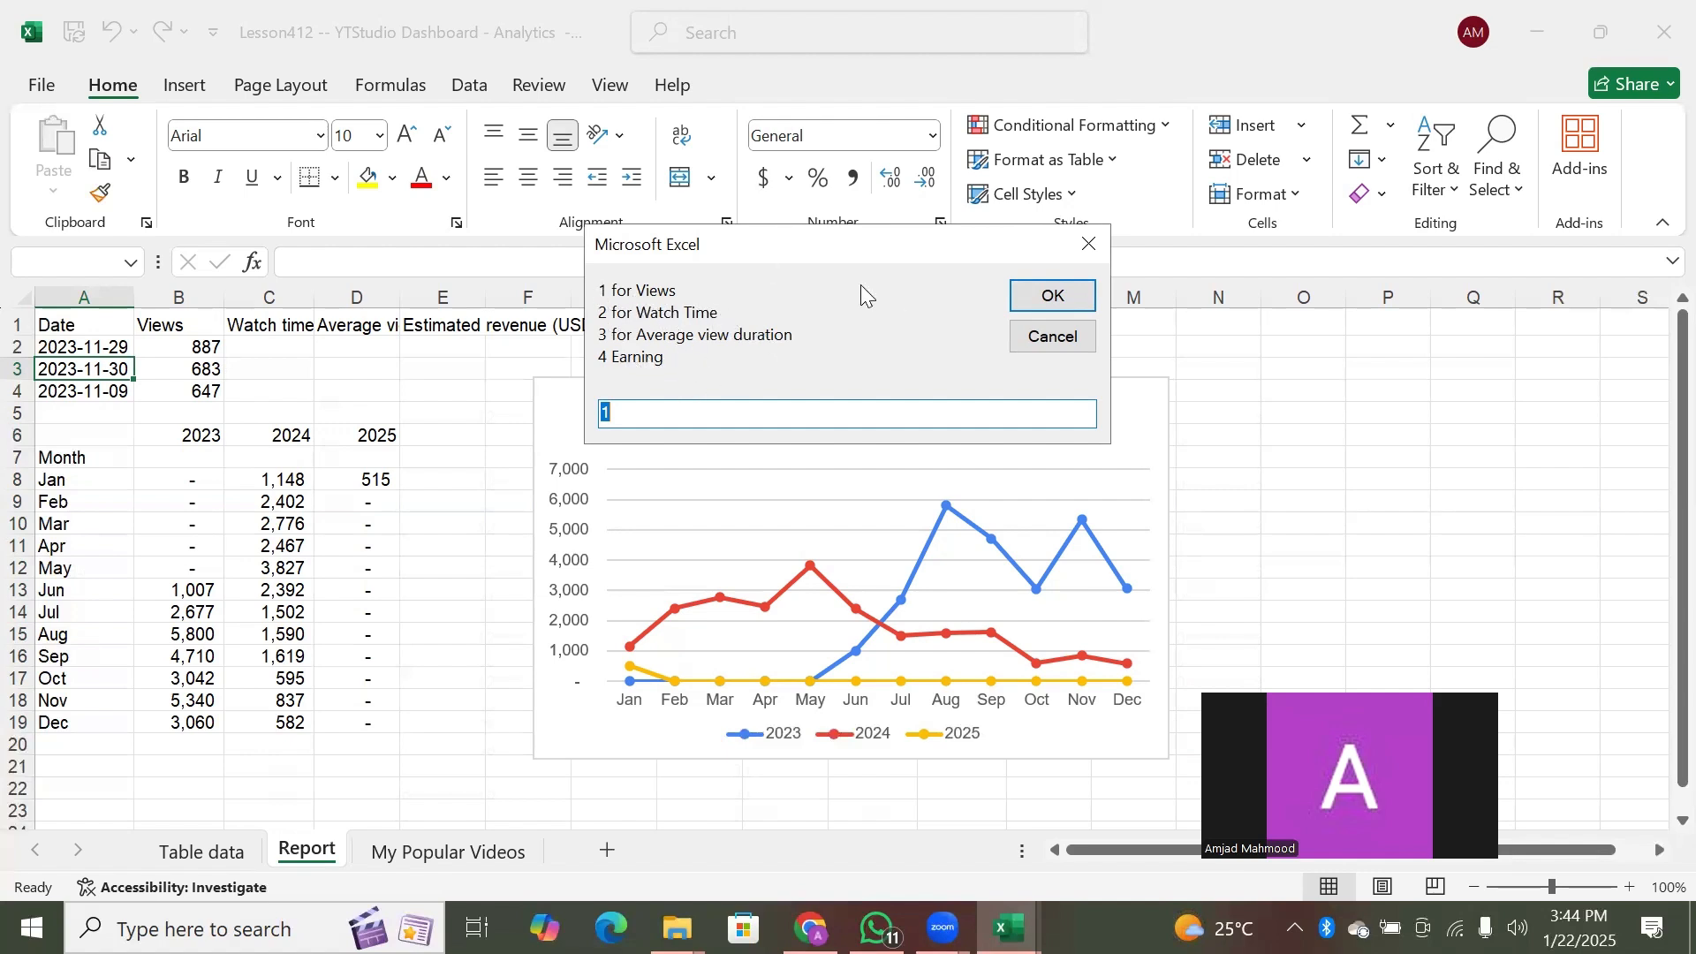
click(1053, 295)
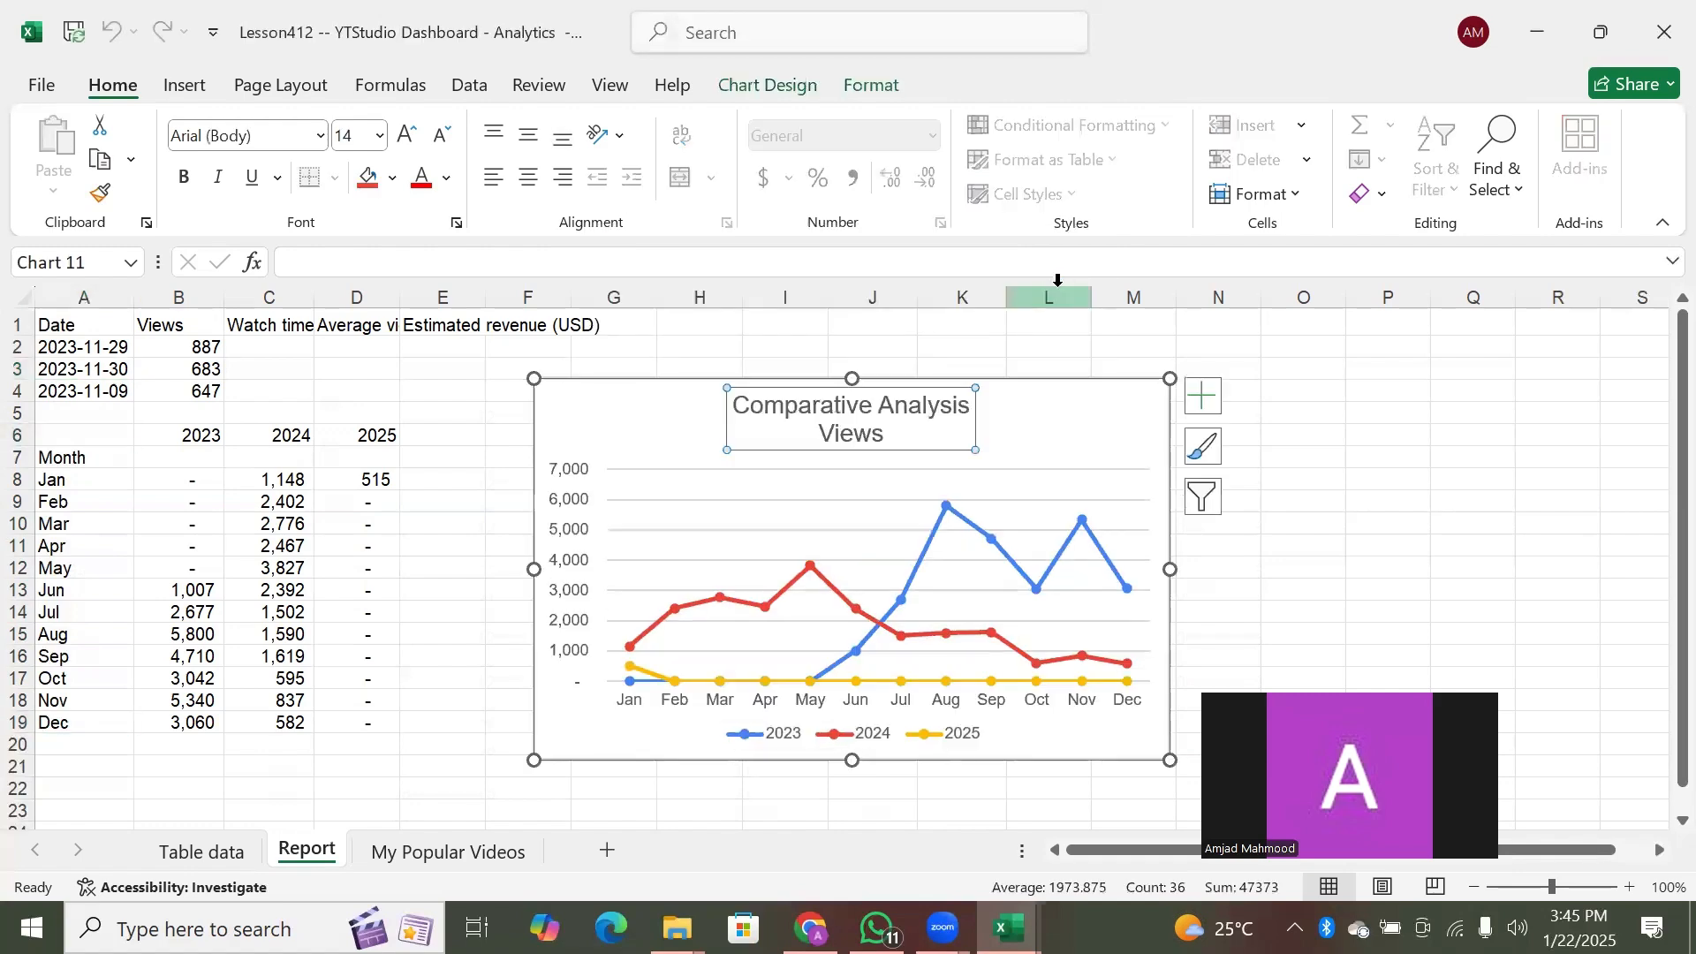
Return to the Worksheet_Activate code and examine the shape-deleting loop and the line that deletes rows A2:A25
key(alt)
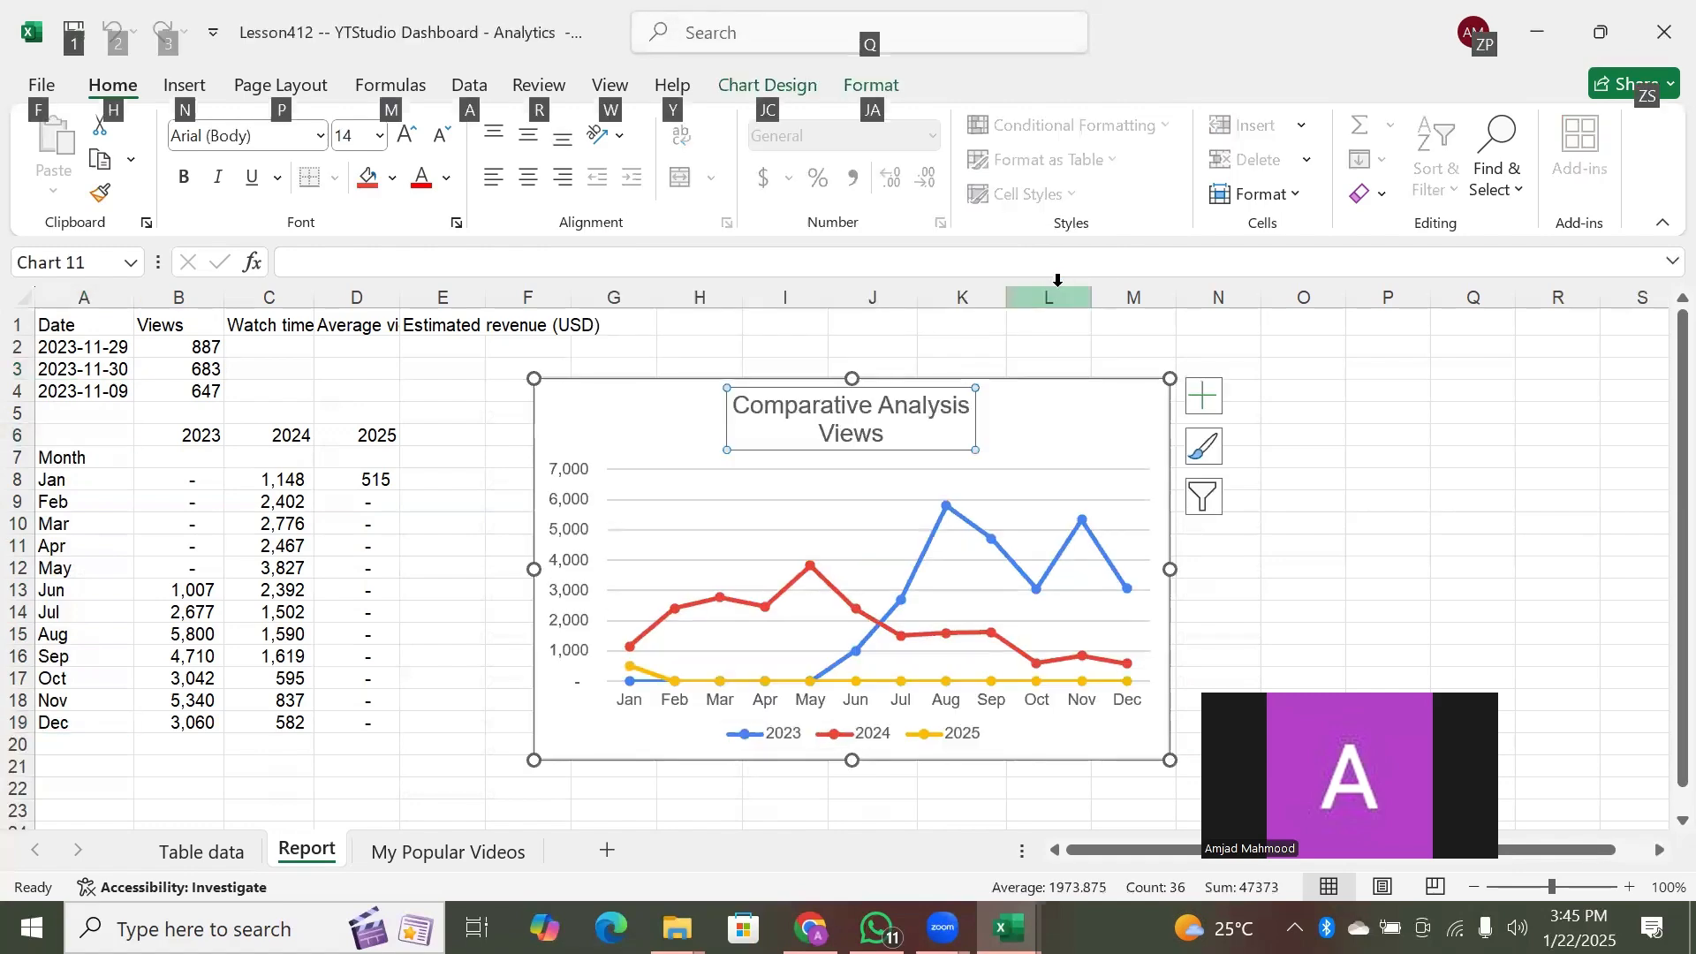
key(alt+F11)
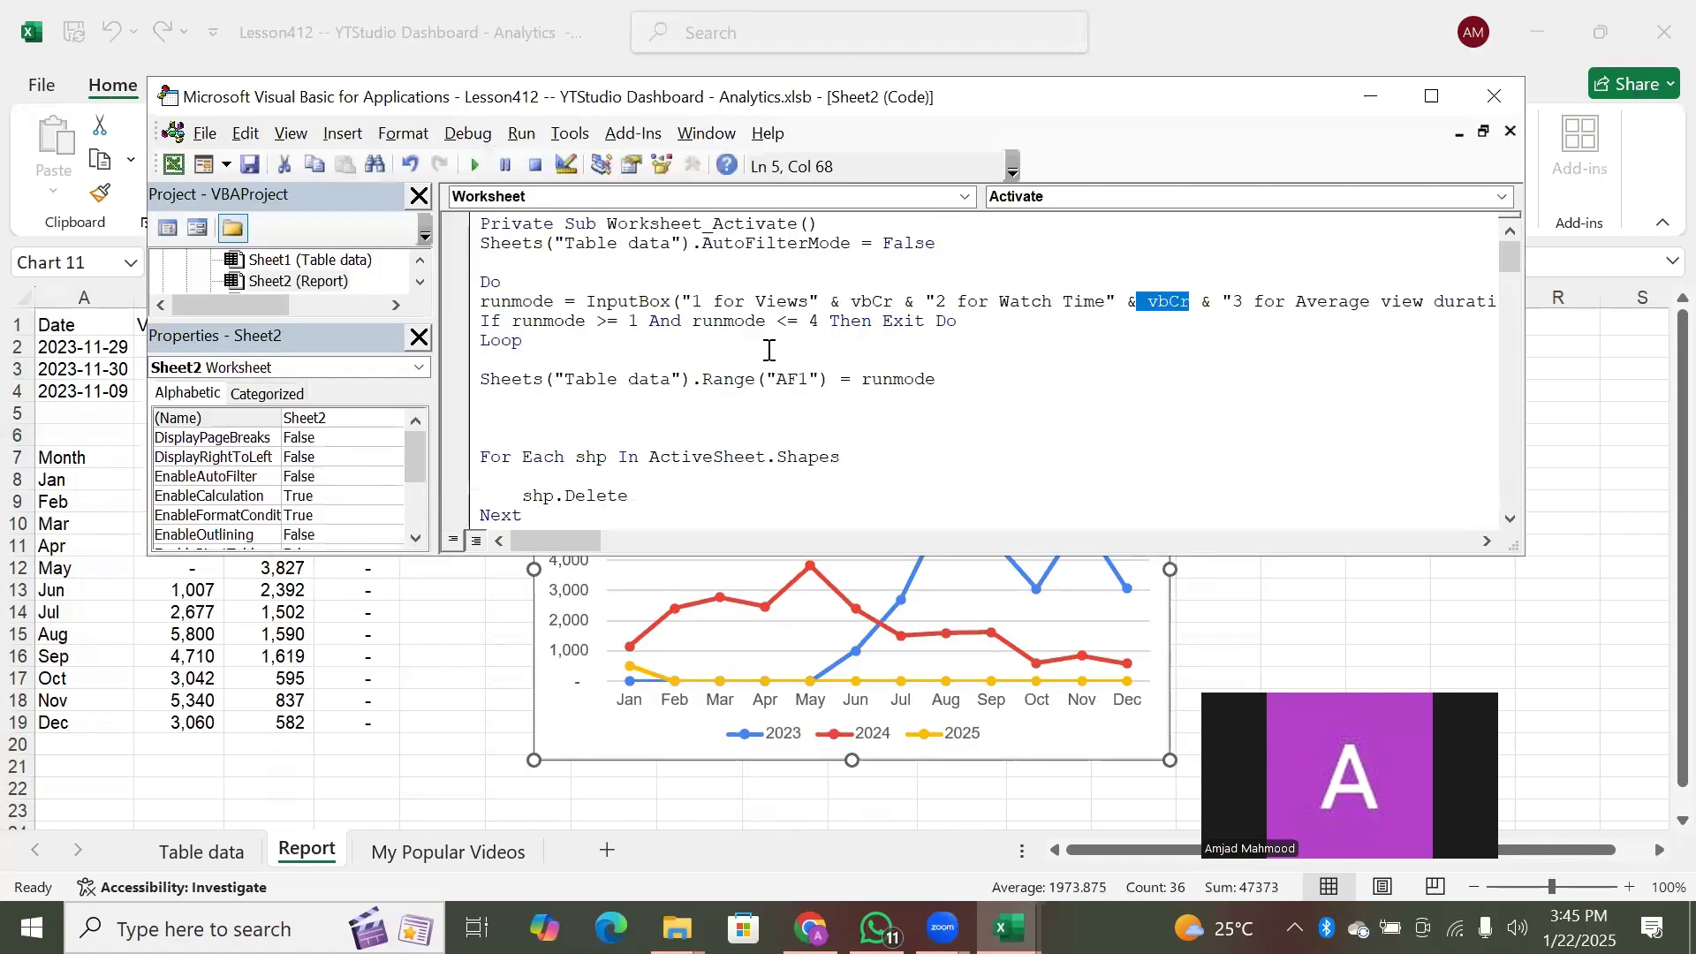
click(602, 413)
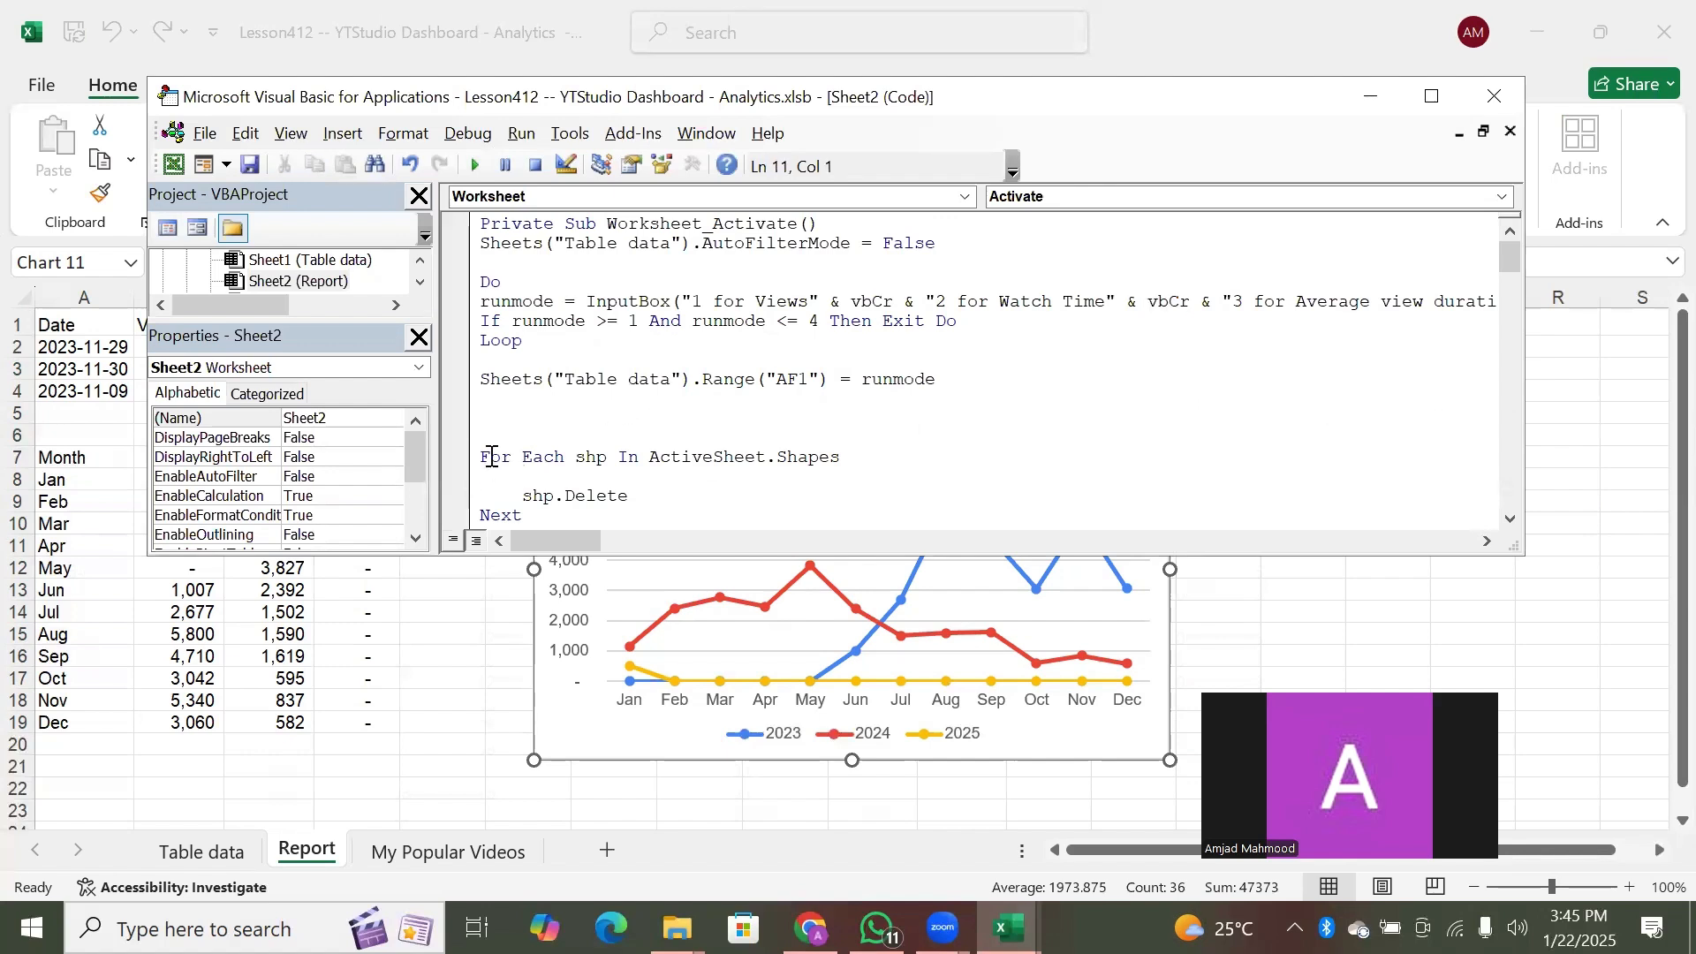
drag(484, 456, 579, 523)
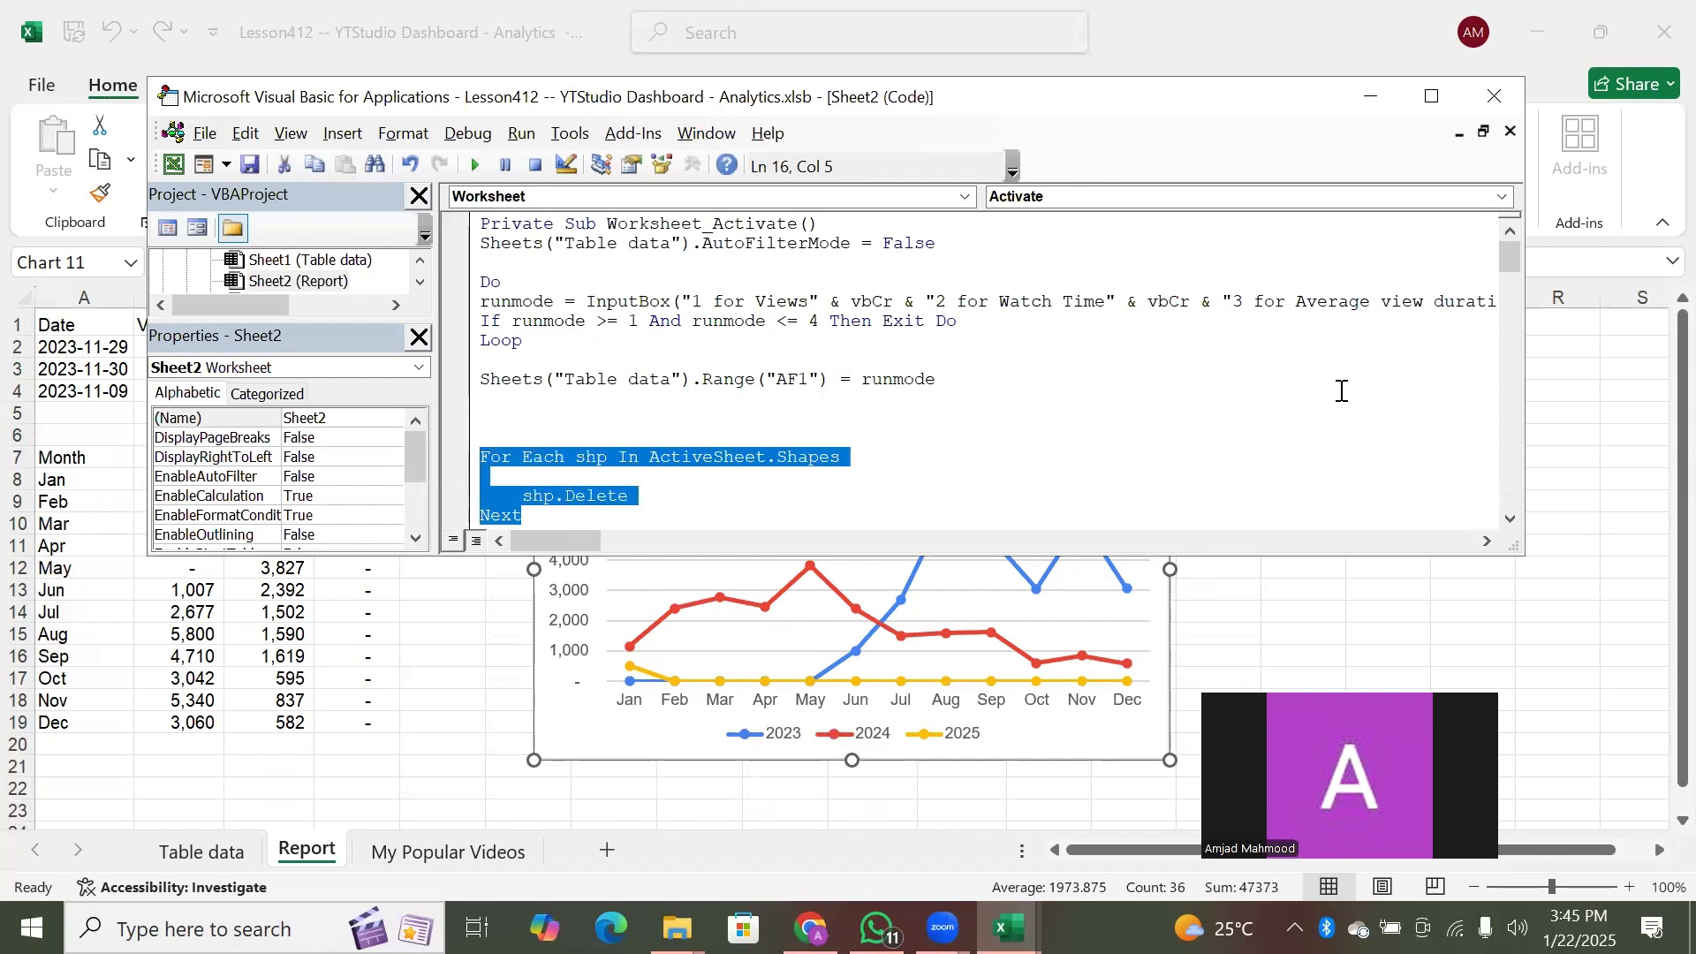
click(1510, 523)
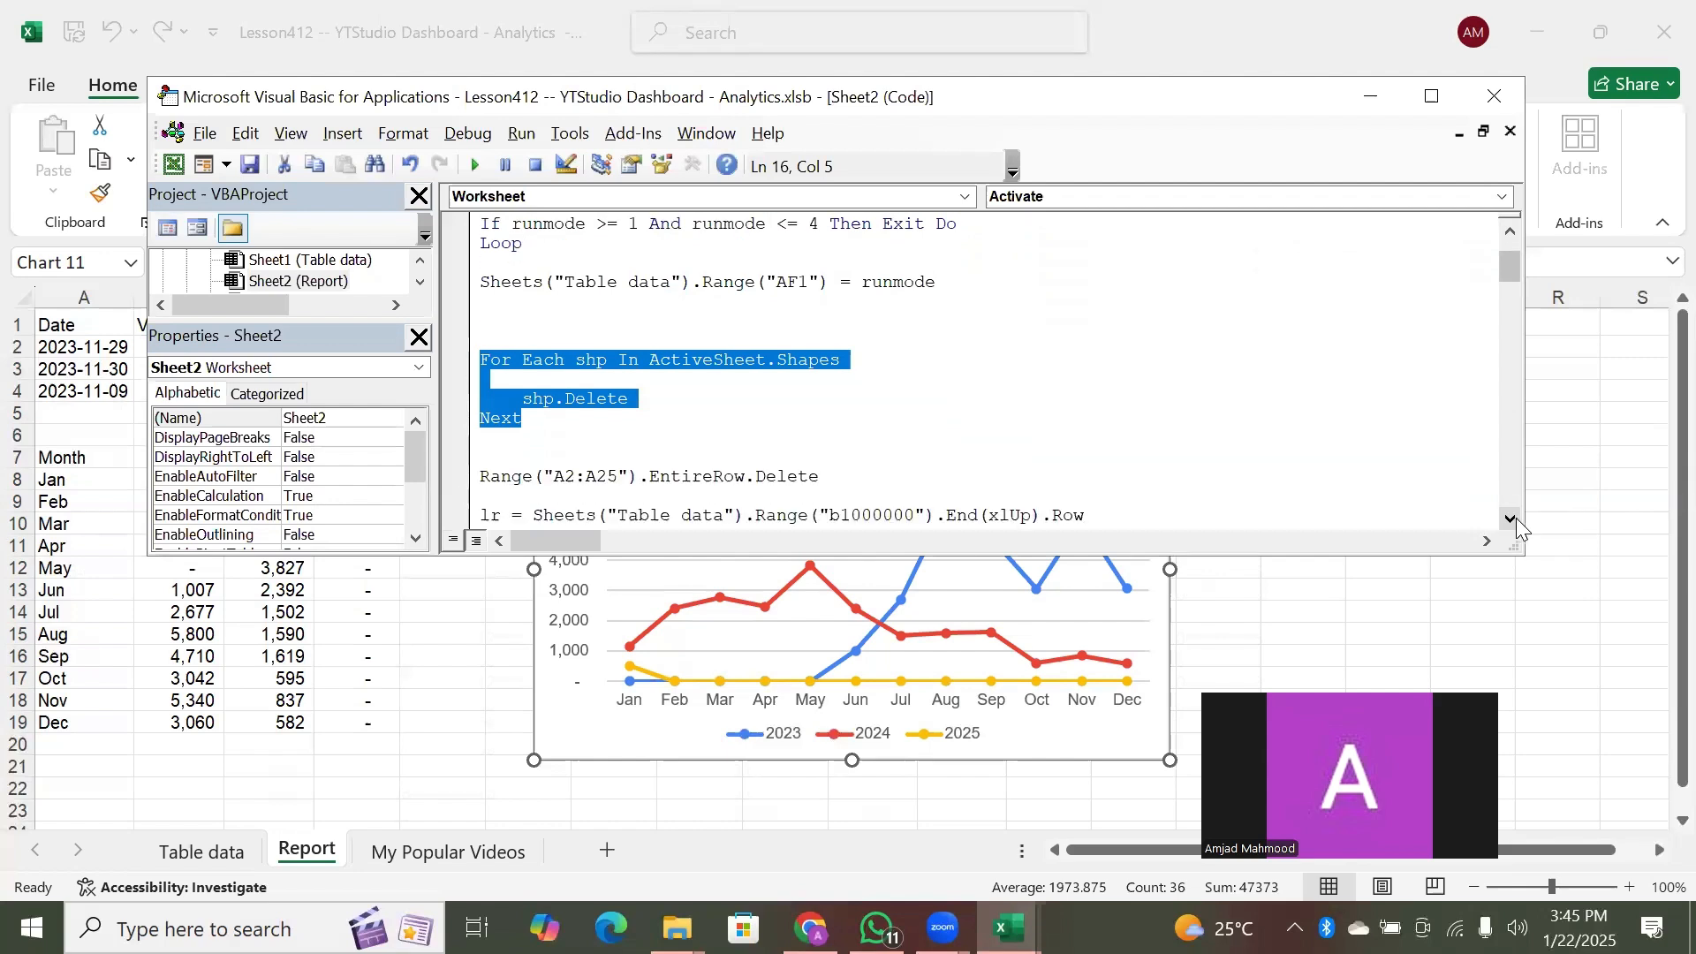
click(533, 387)
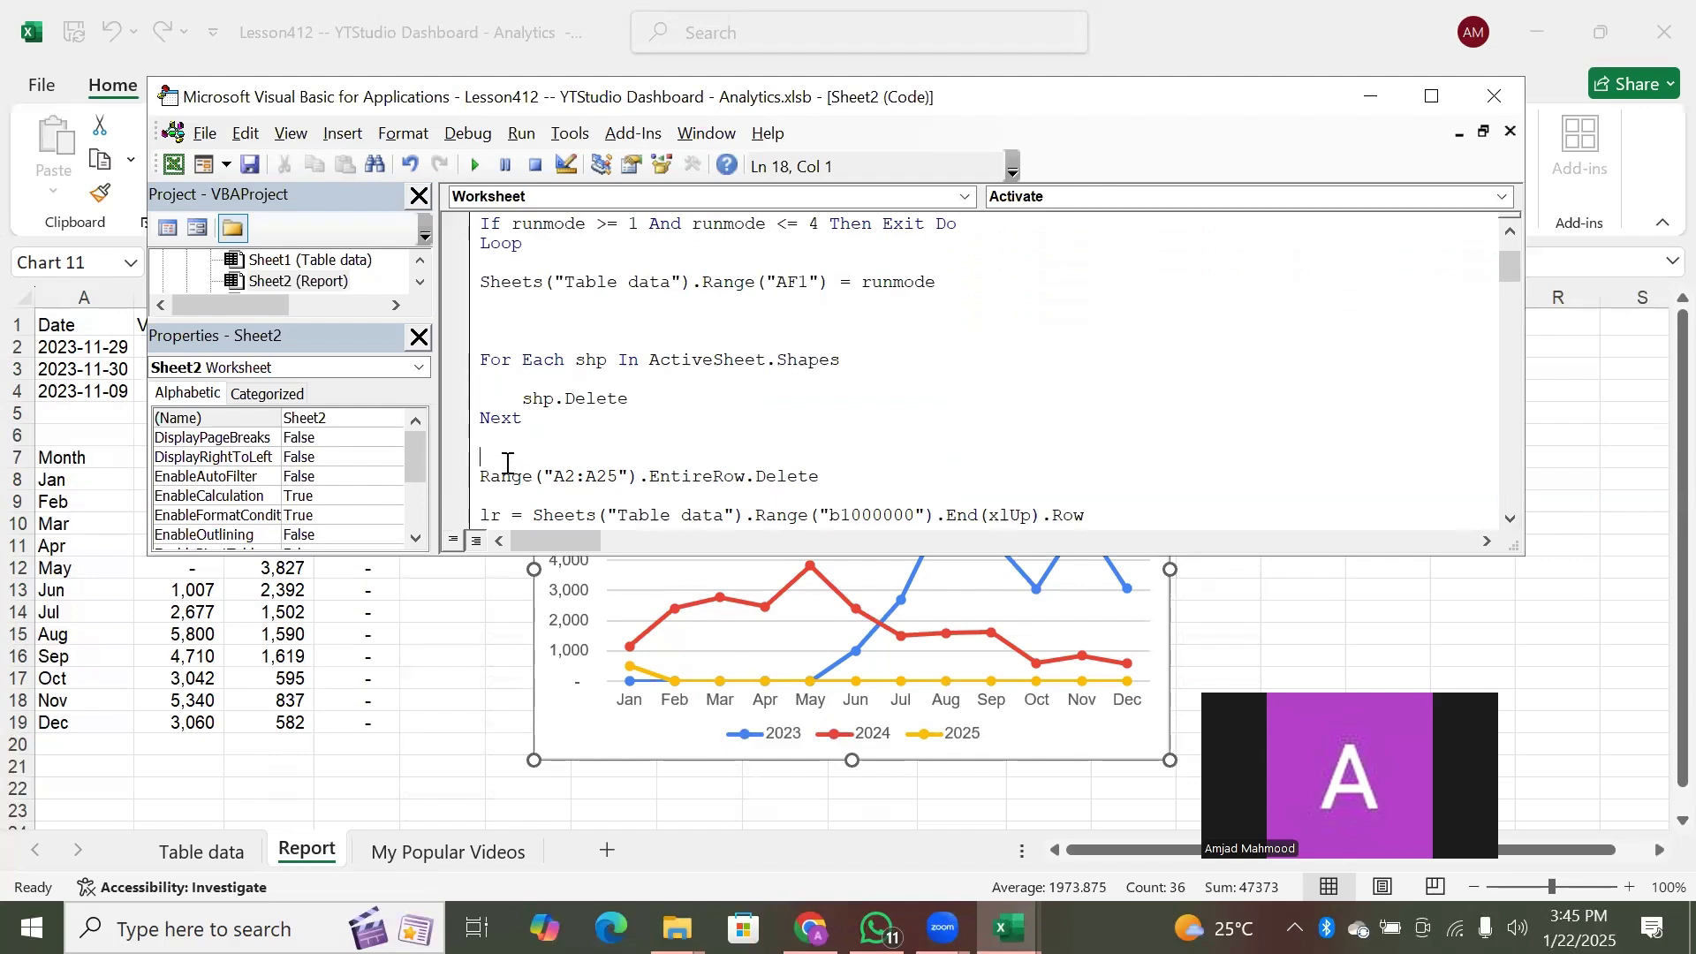
Examine the last-row calculation and the formulas the macro writes into columns F to I and the totals row of Table data
click(1511, 520)
click(1511, 519)
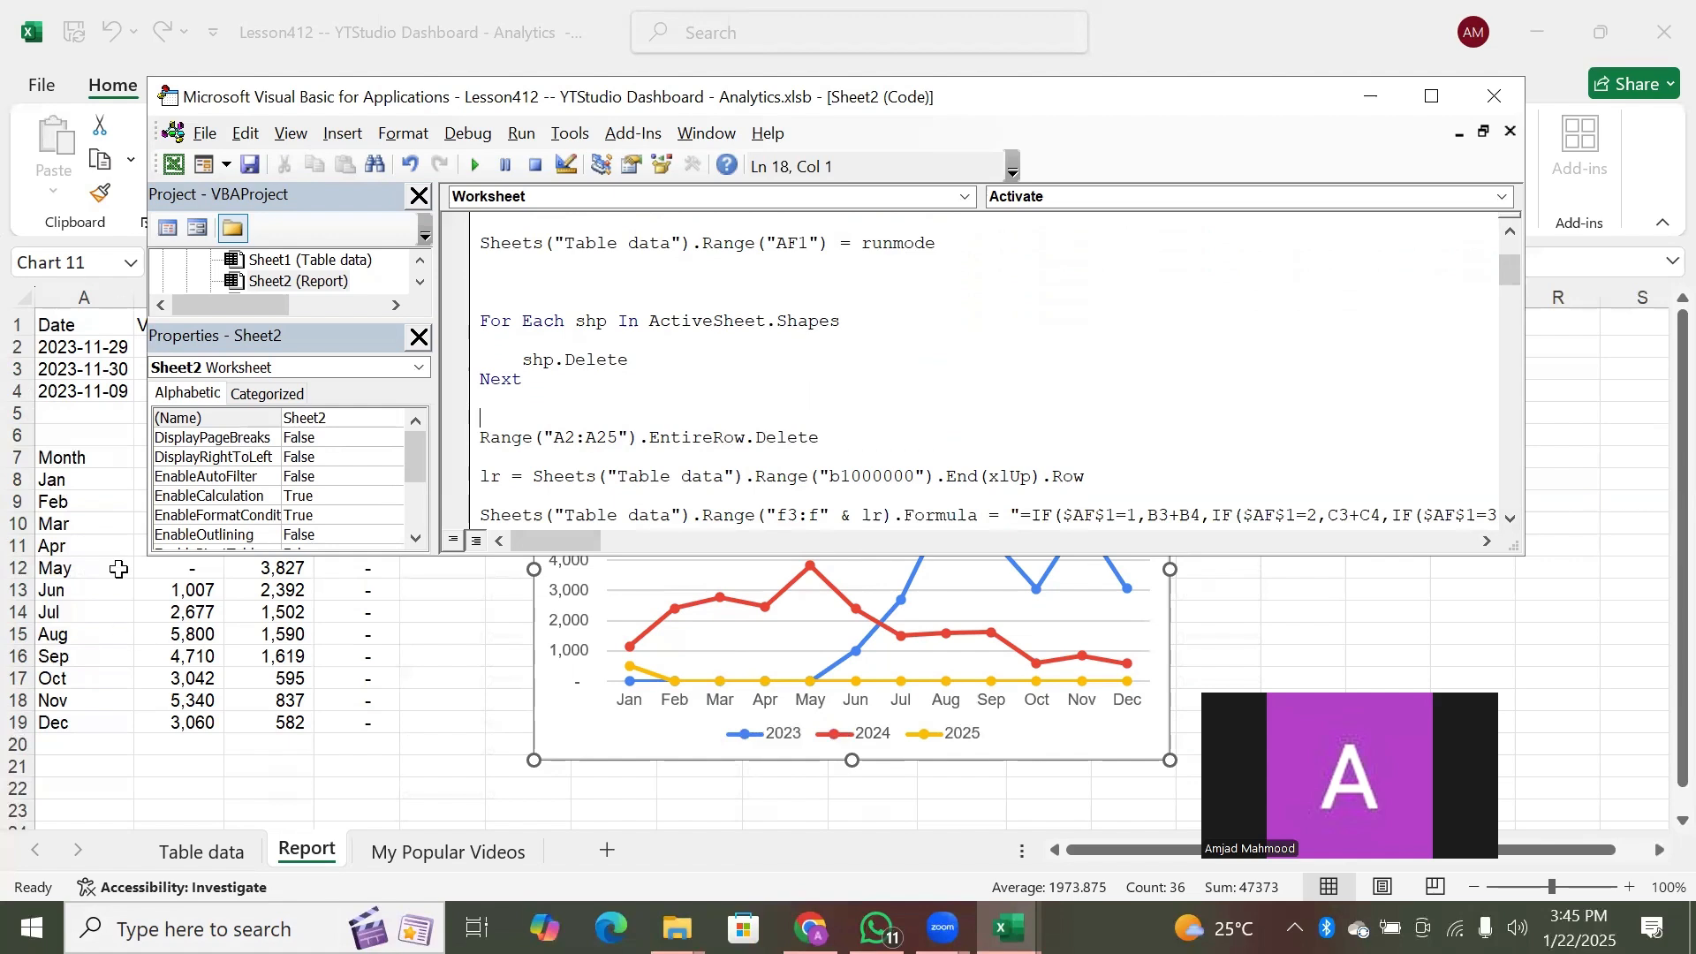
click(1511, 524)
click(1512, 527)
click(1512, 526)
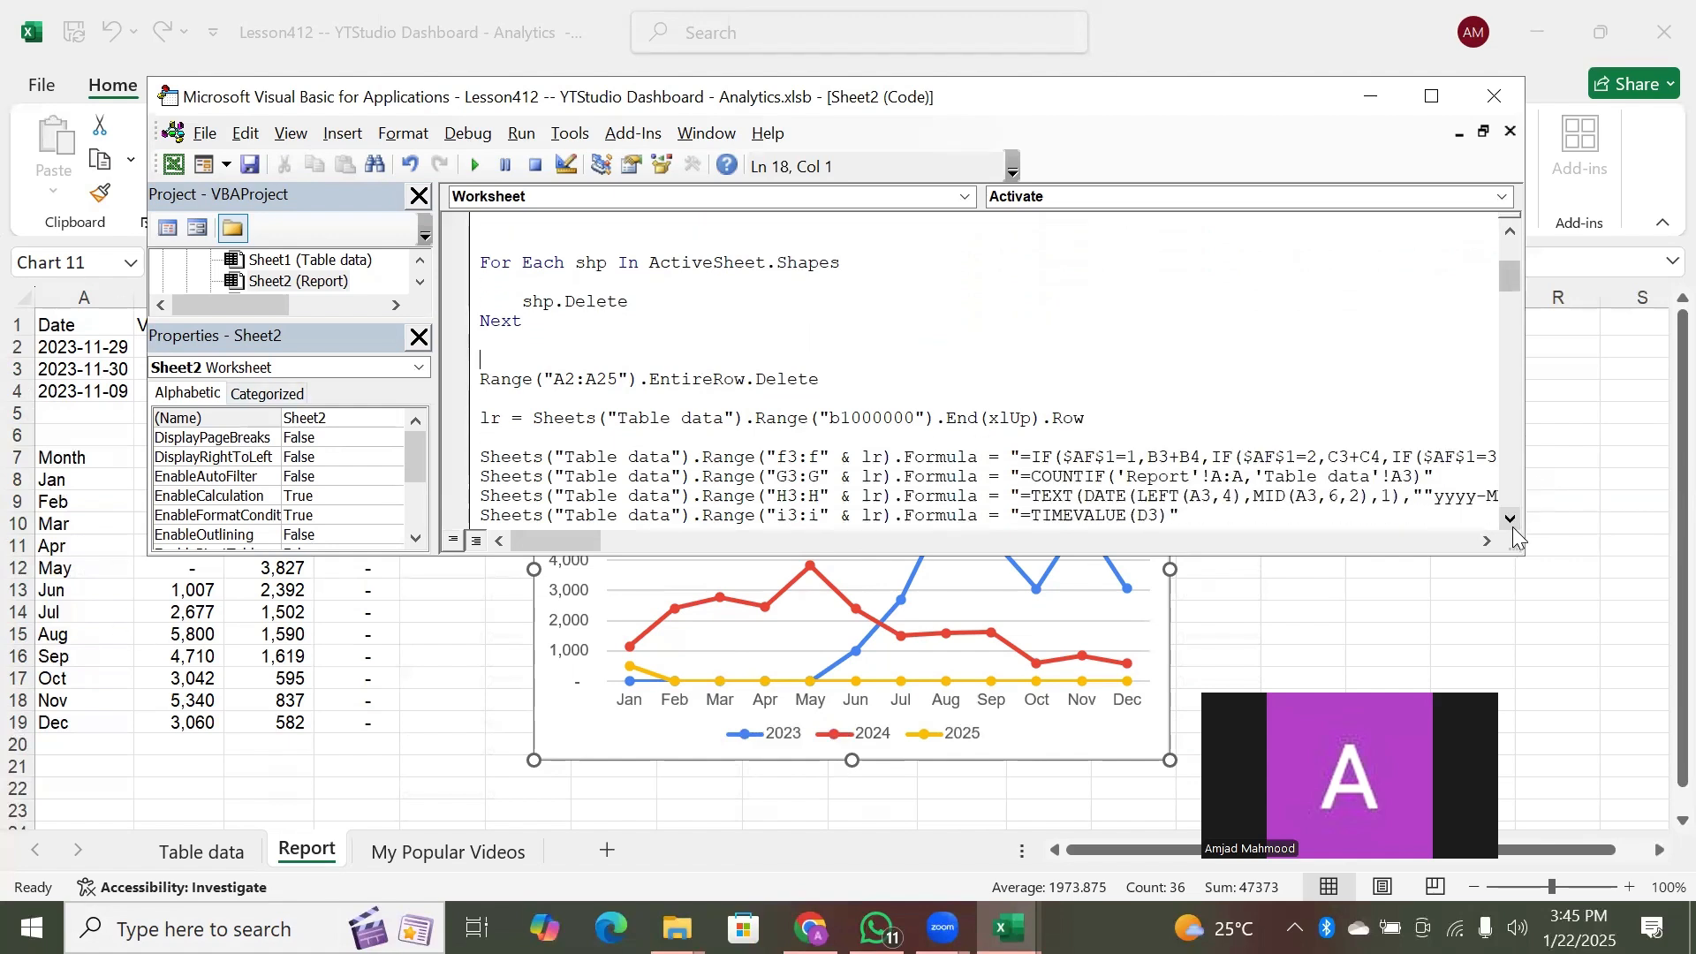
click(1511, 527)
click(1512, 526)
click(1511, 526)
click(1511, 527)
click(1511, 526)
click(1511, 526)
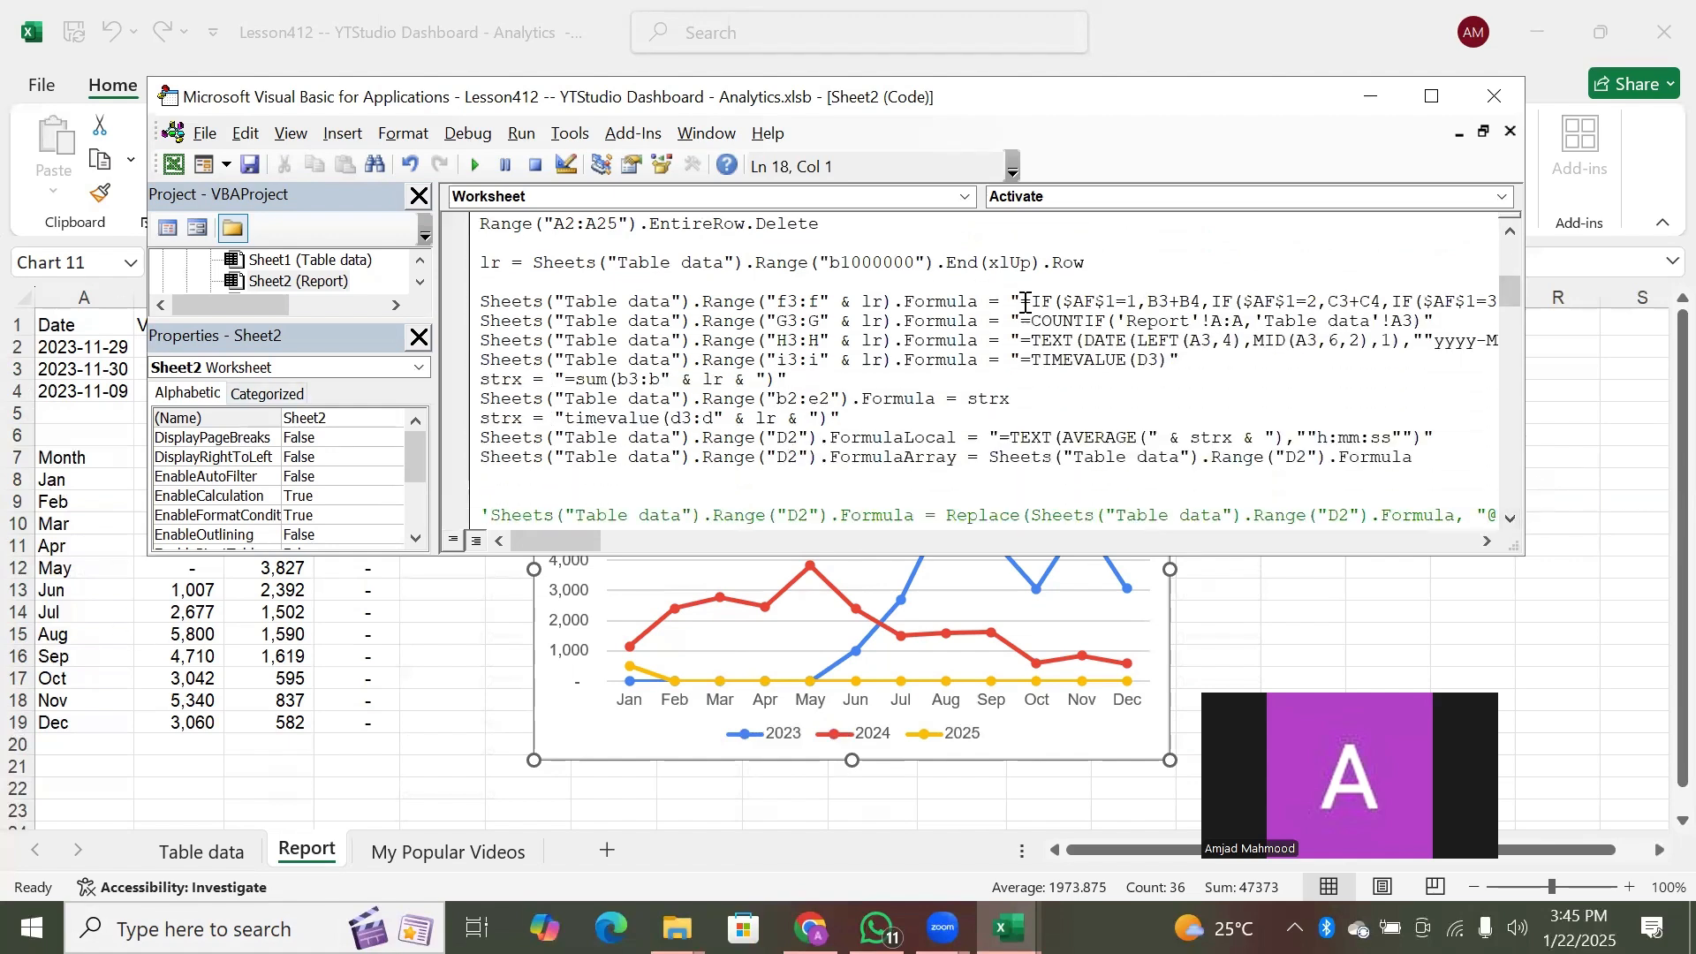
drag(1013, 302, 1180, 360)
click(775, 397)
Examine the macro's MAX formula for B2 and INDEX/MATCH formula for A2 that find the highest value and its date
click(1512, 523)
click(1512, 522)
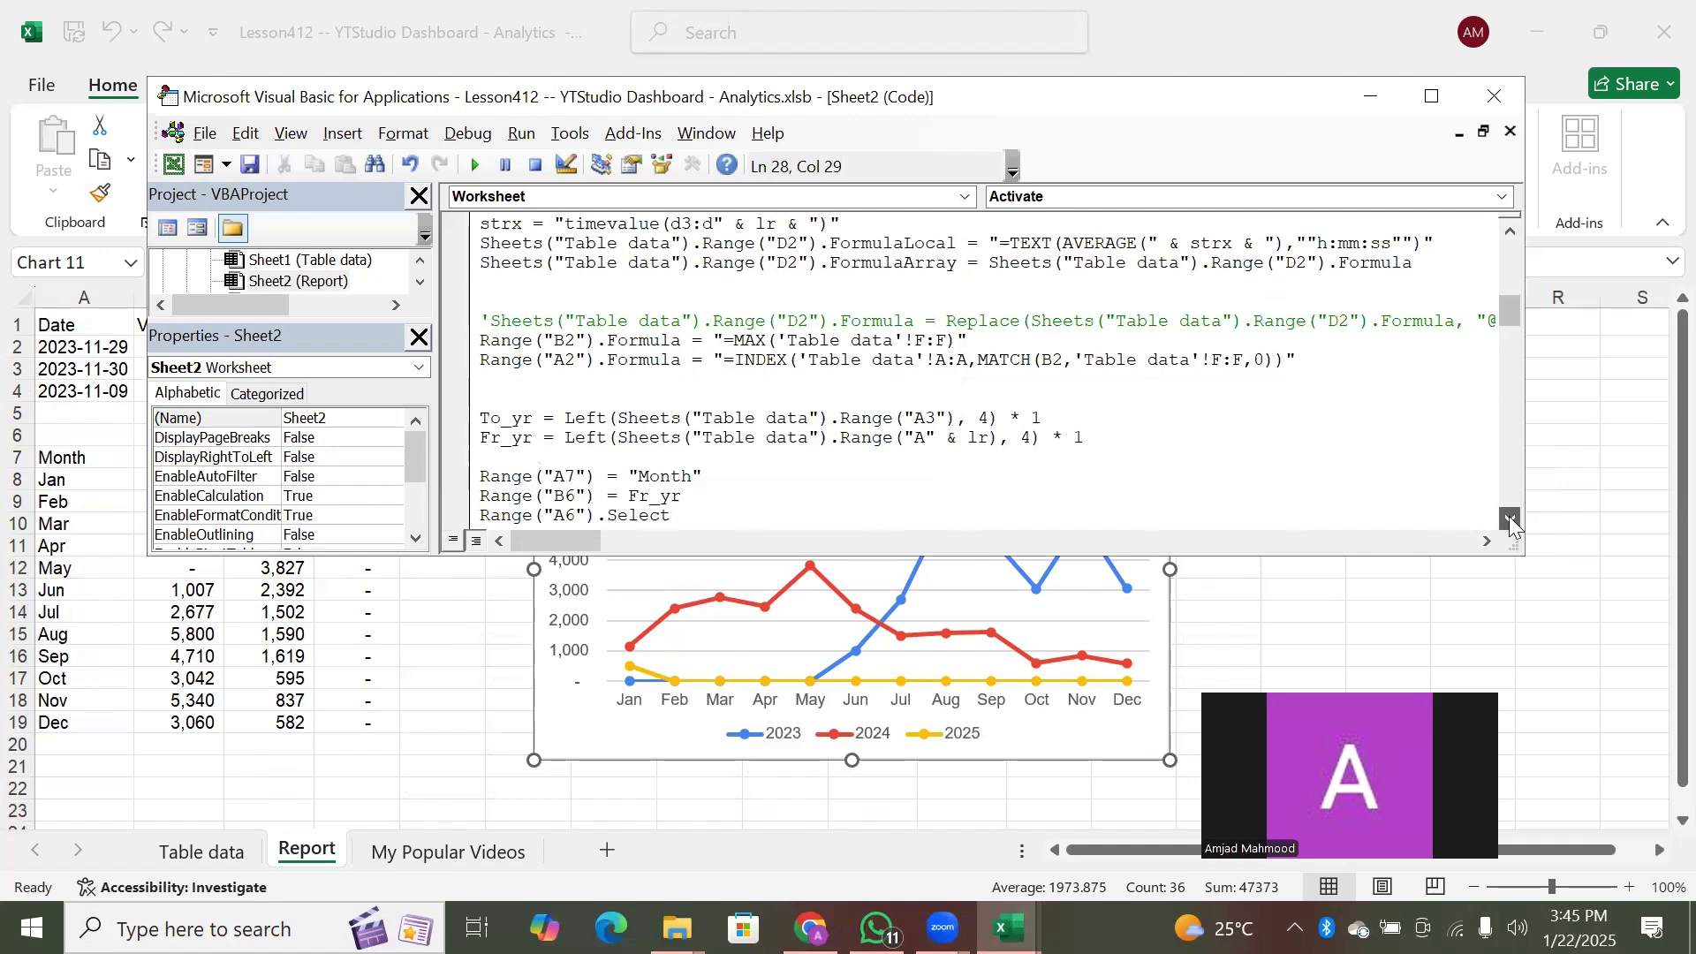
click(1512, 523)
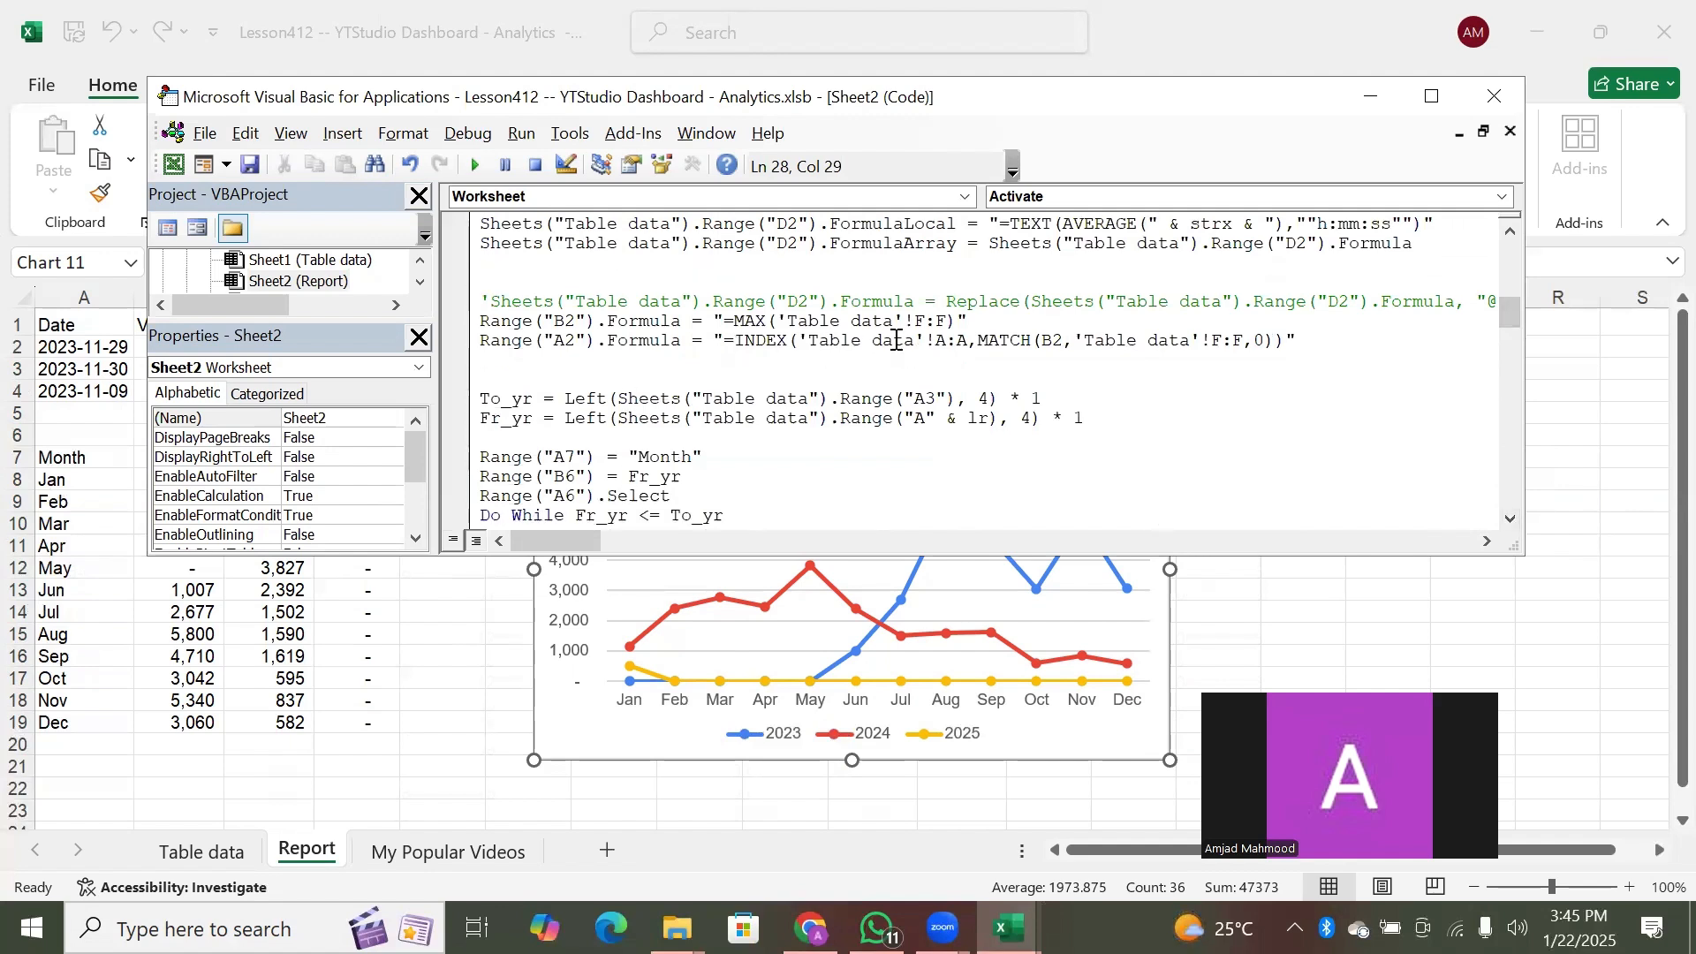
drag(892, 343, 1231, 347)
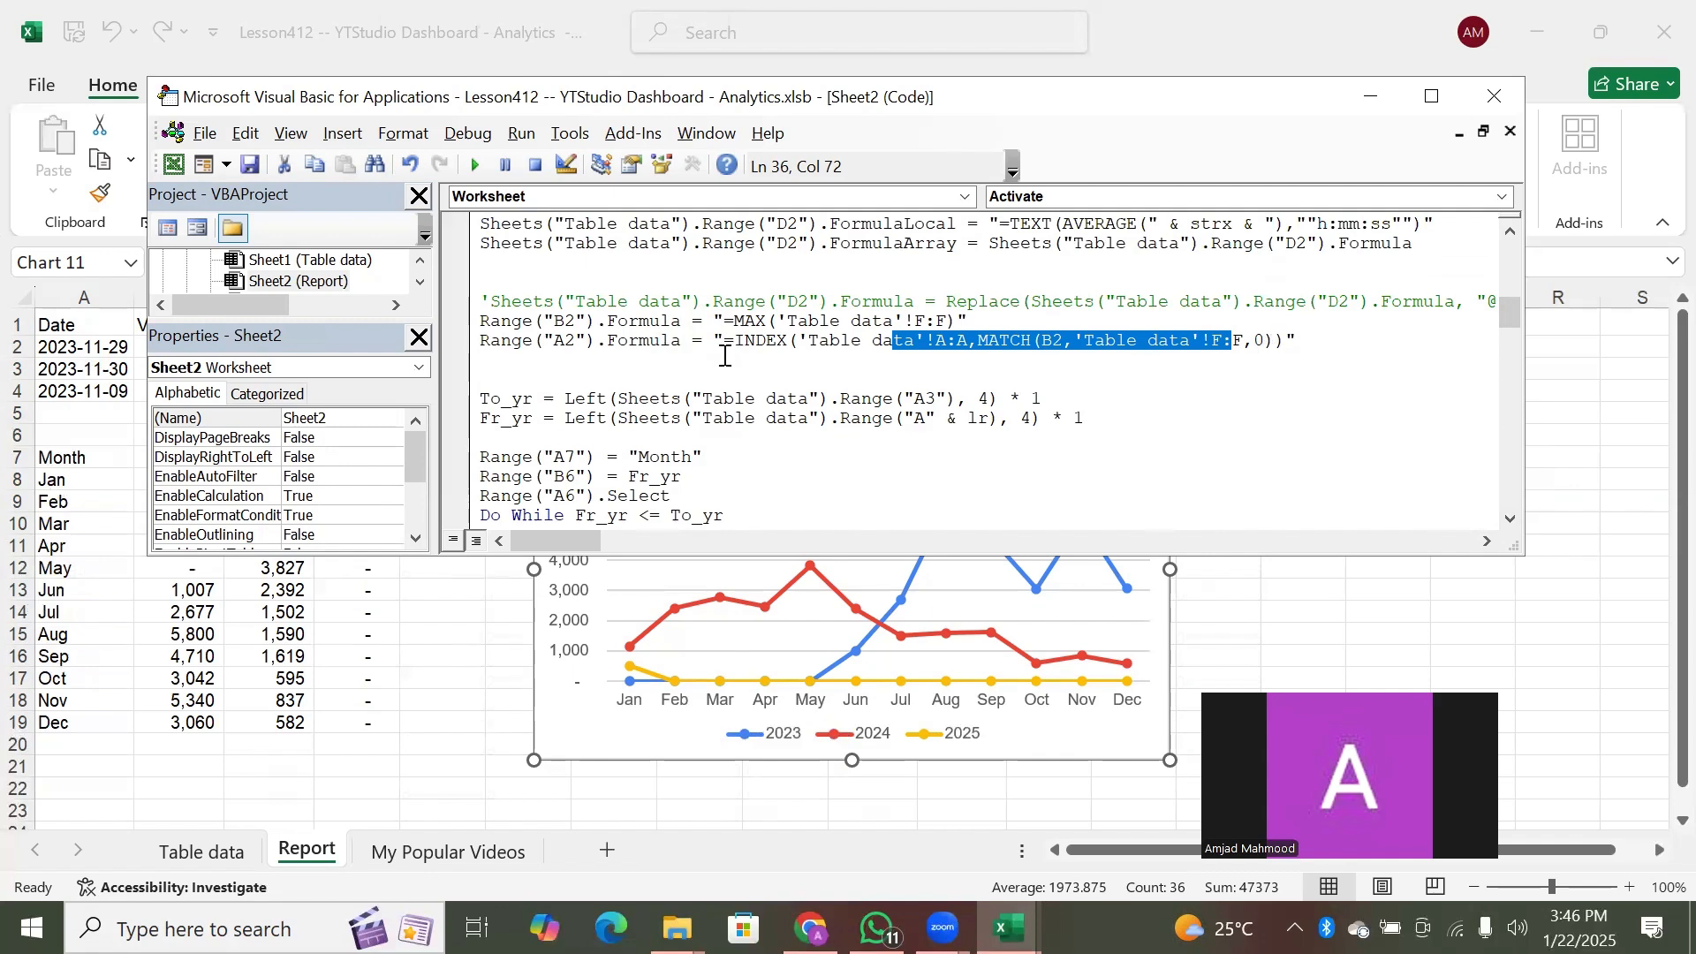
click(843, 341)
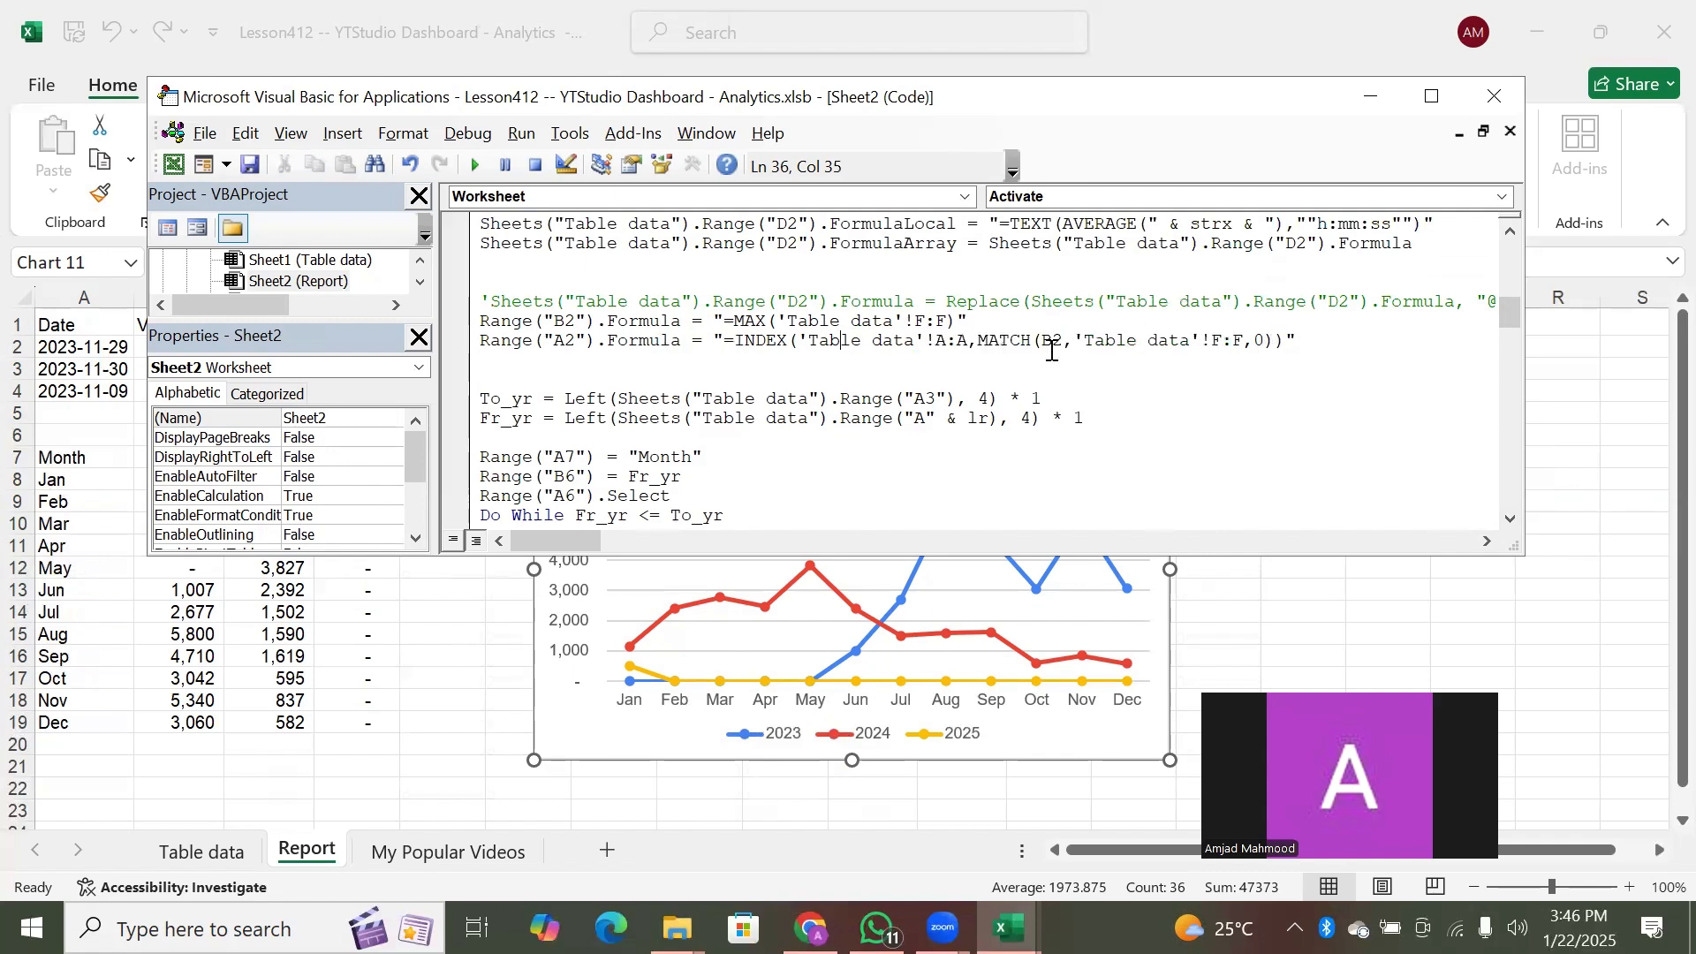
Examine the To_yr and Fr_yr assignments, moving the code window aside to compare them with the report's year headings
click(510, 400)
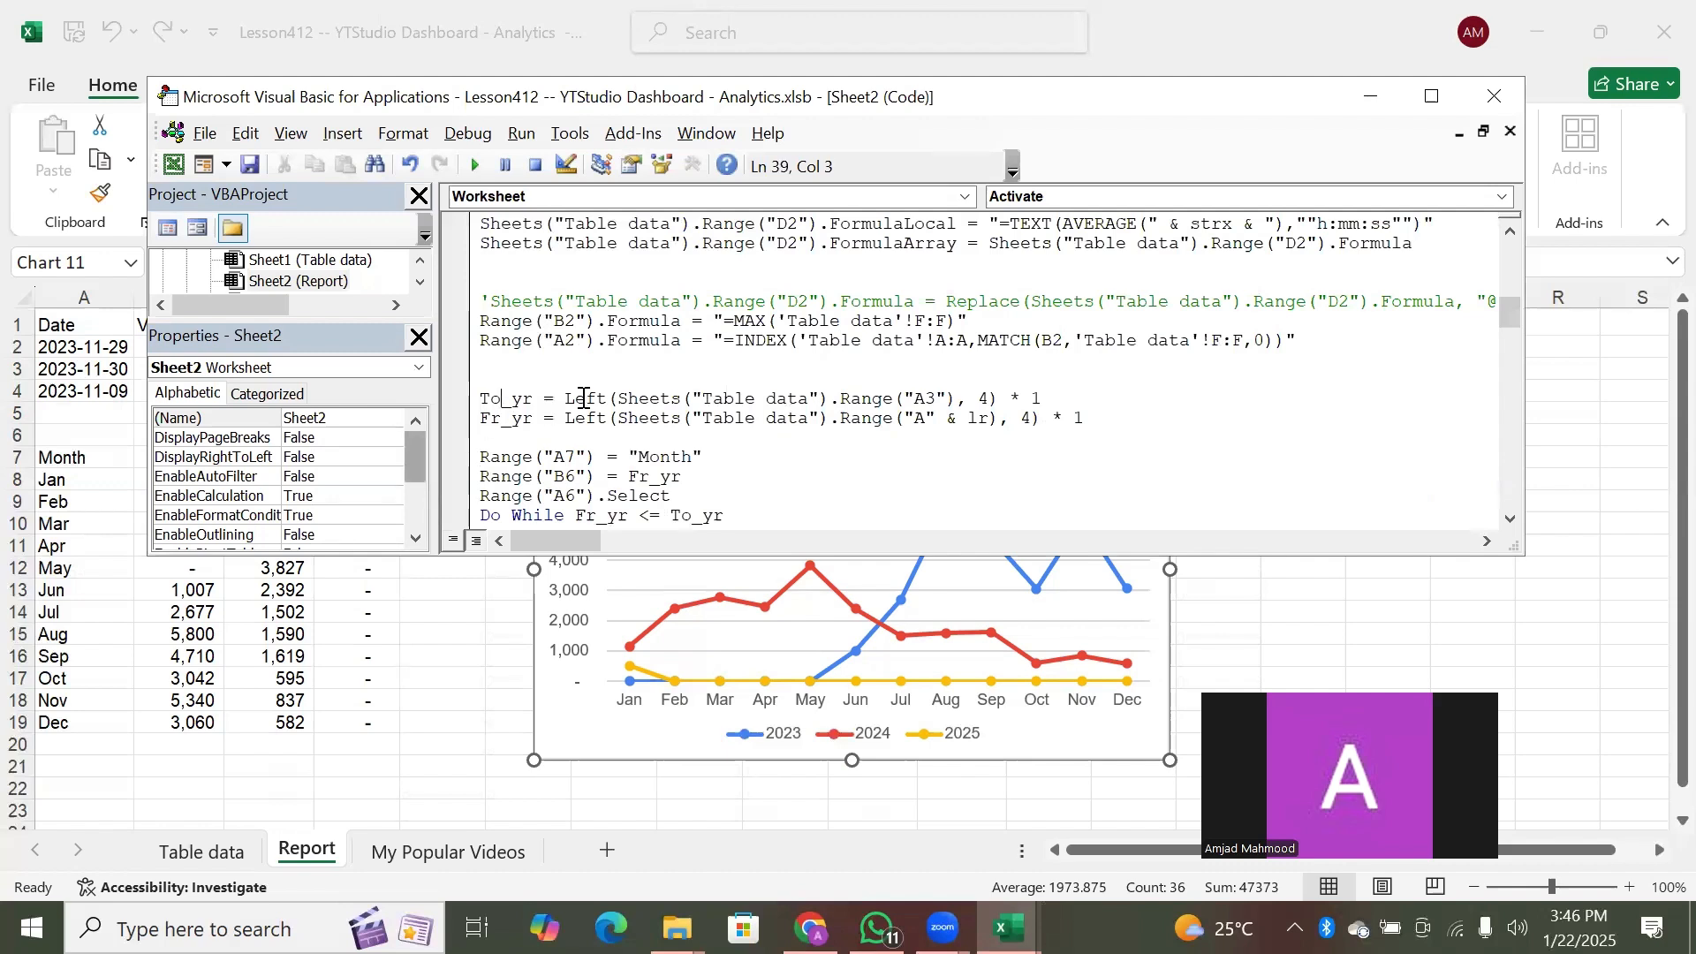
drag(481, 399, 533, 400)
drag(923, 104, 1133, 57)
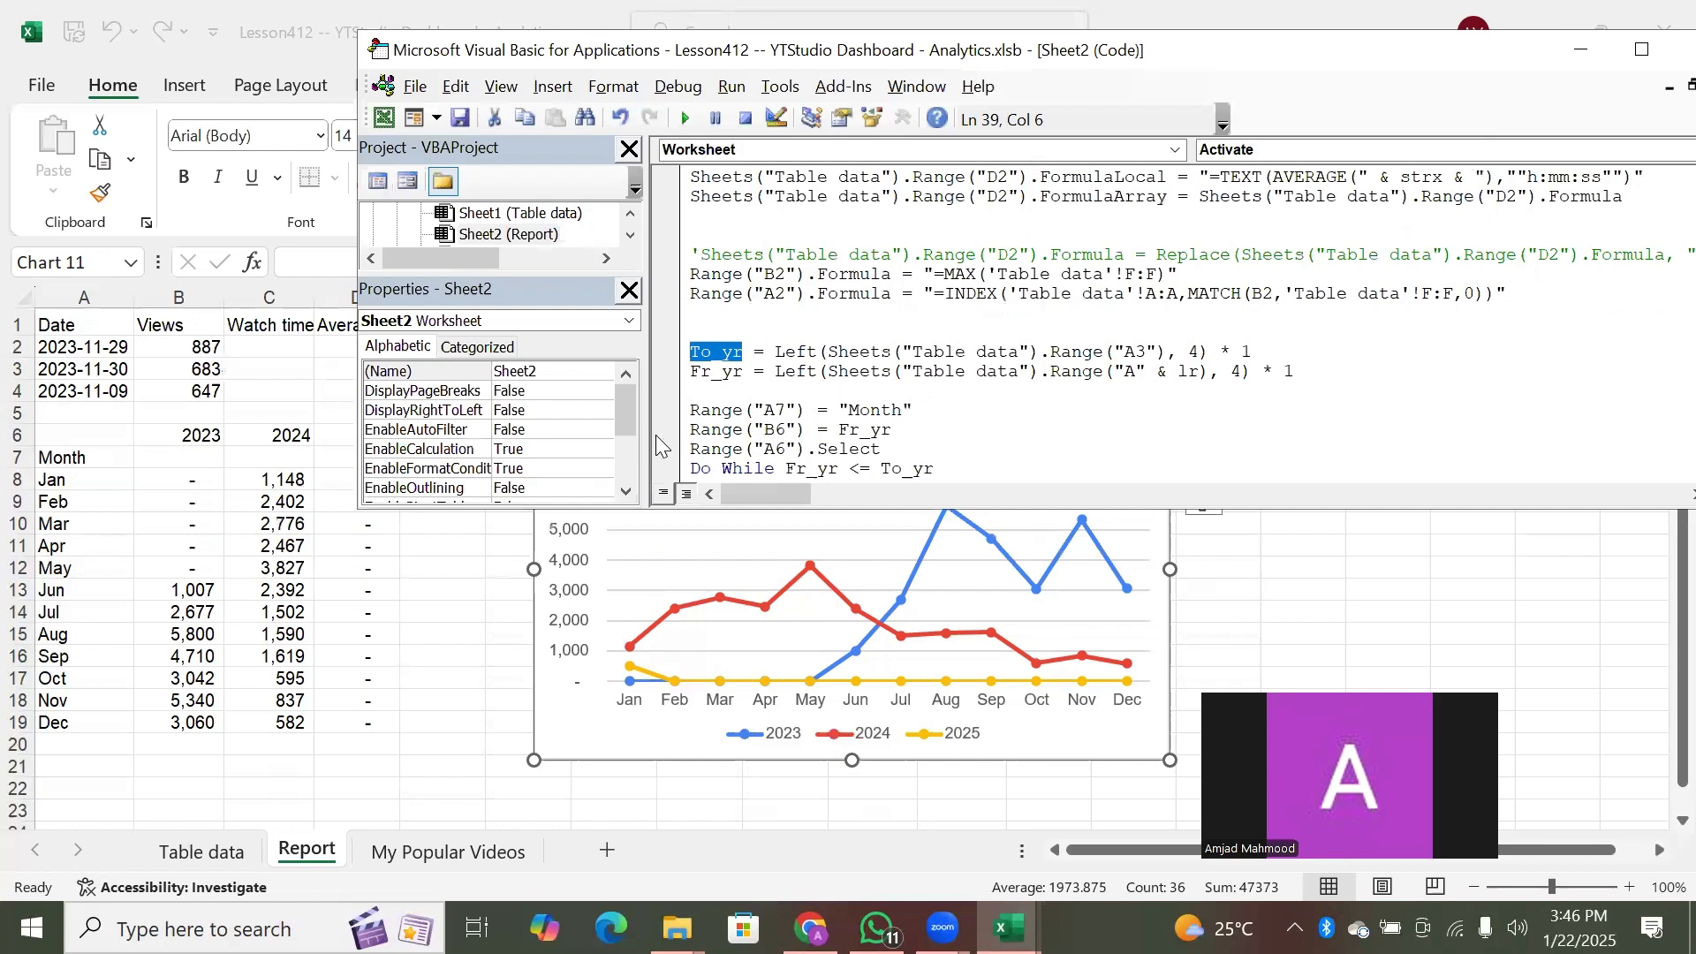
click(726, 375)
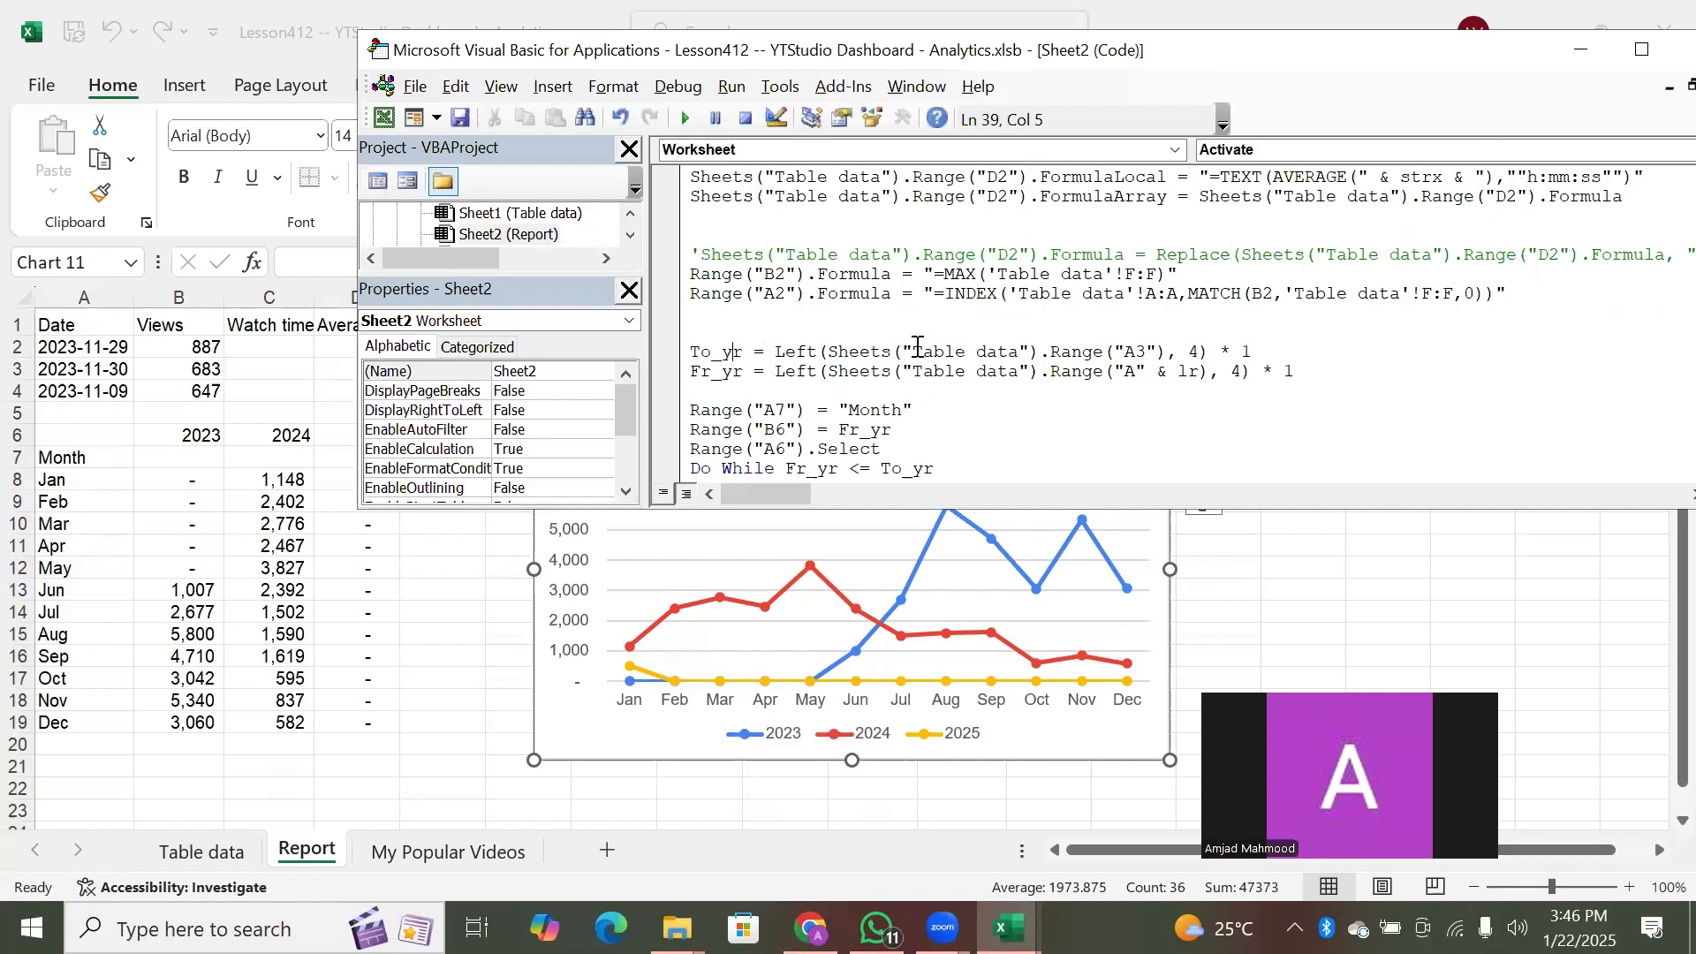
drag(881, 55, 1064, 50)
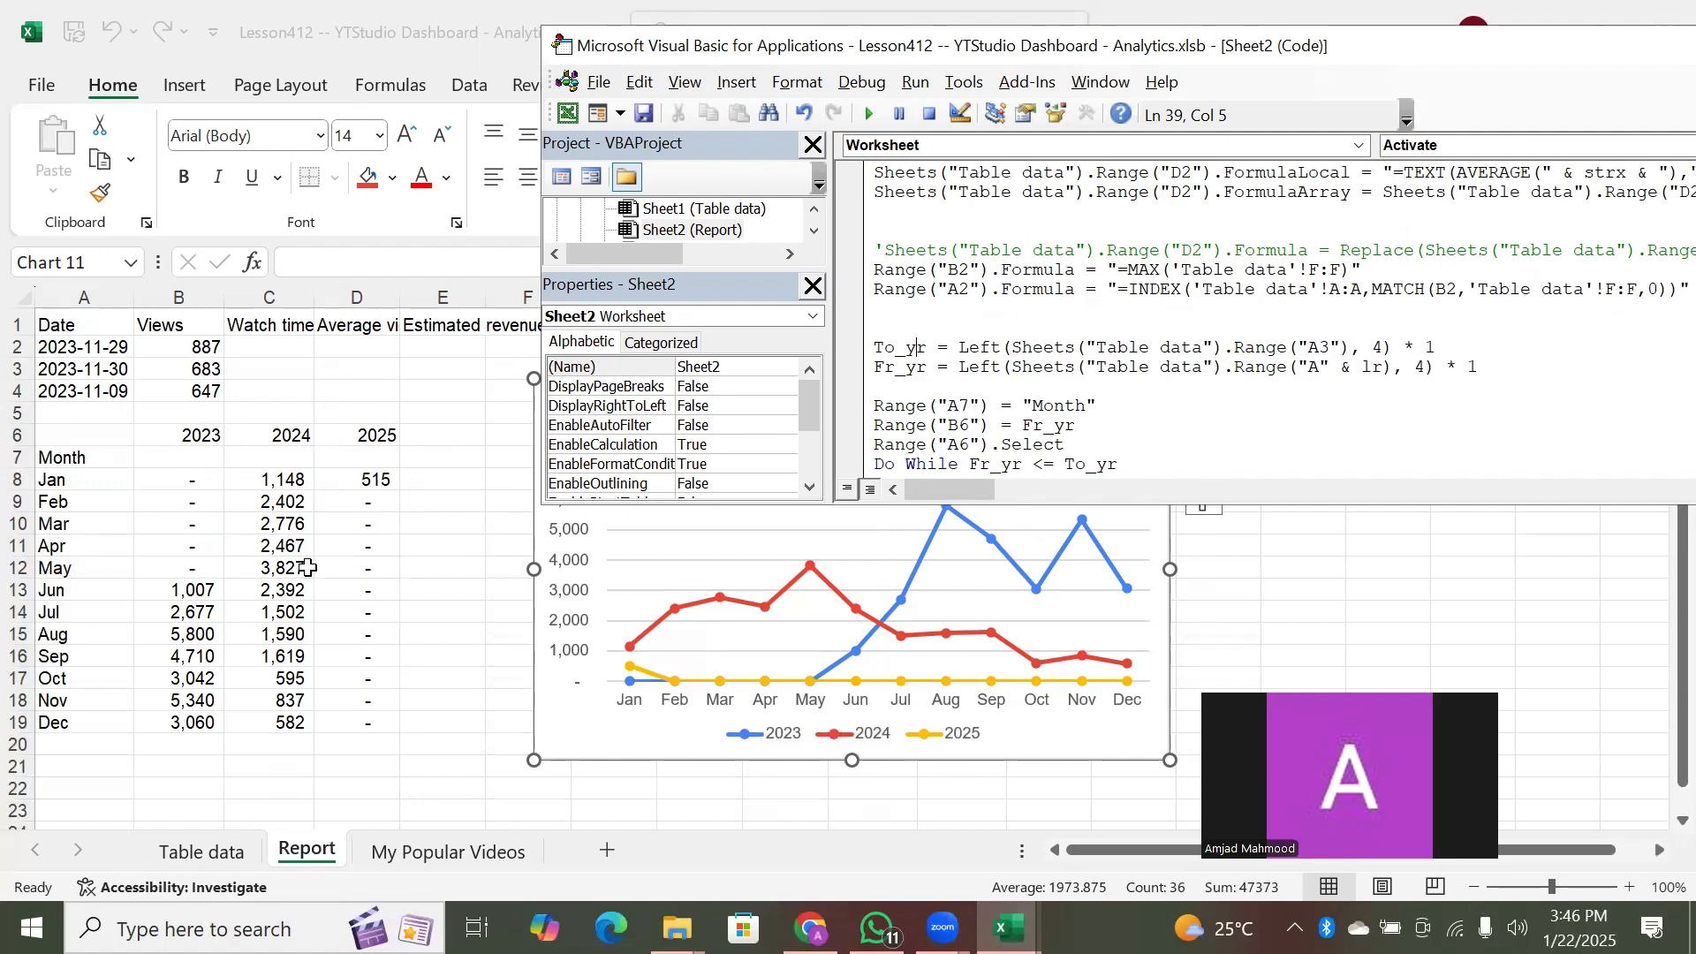
Examine the macro loops that write the year headings from B6 and the month names below A7, moving the code window off the report
drag(1054, 58, 591, 124)
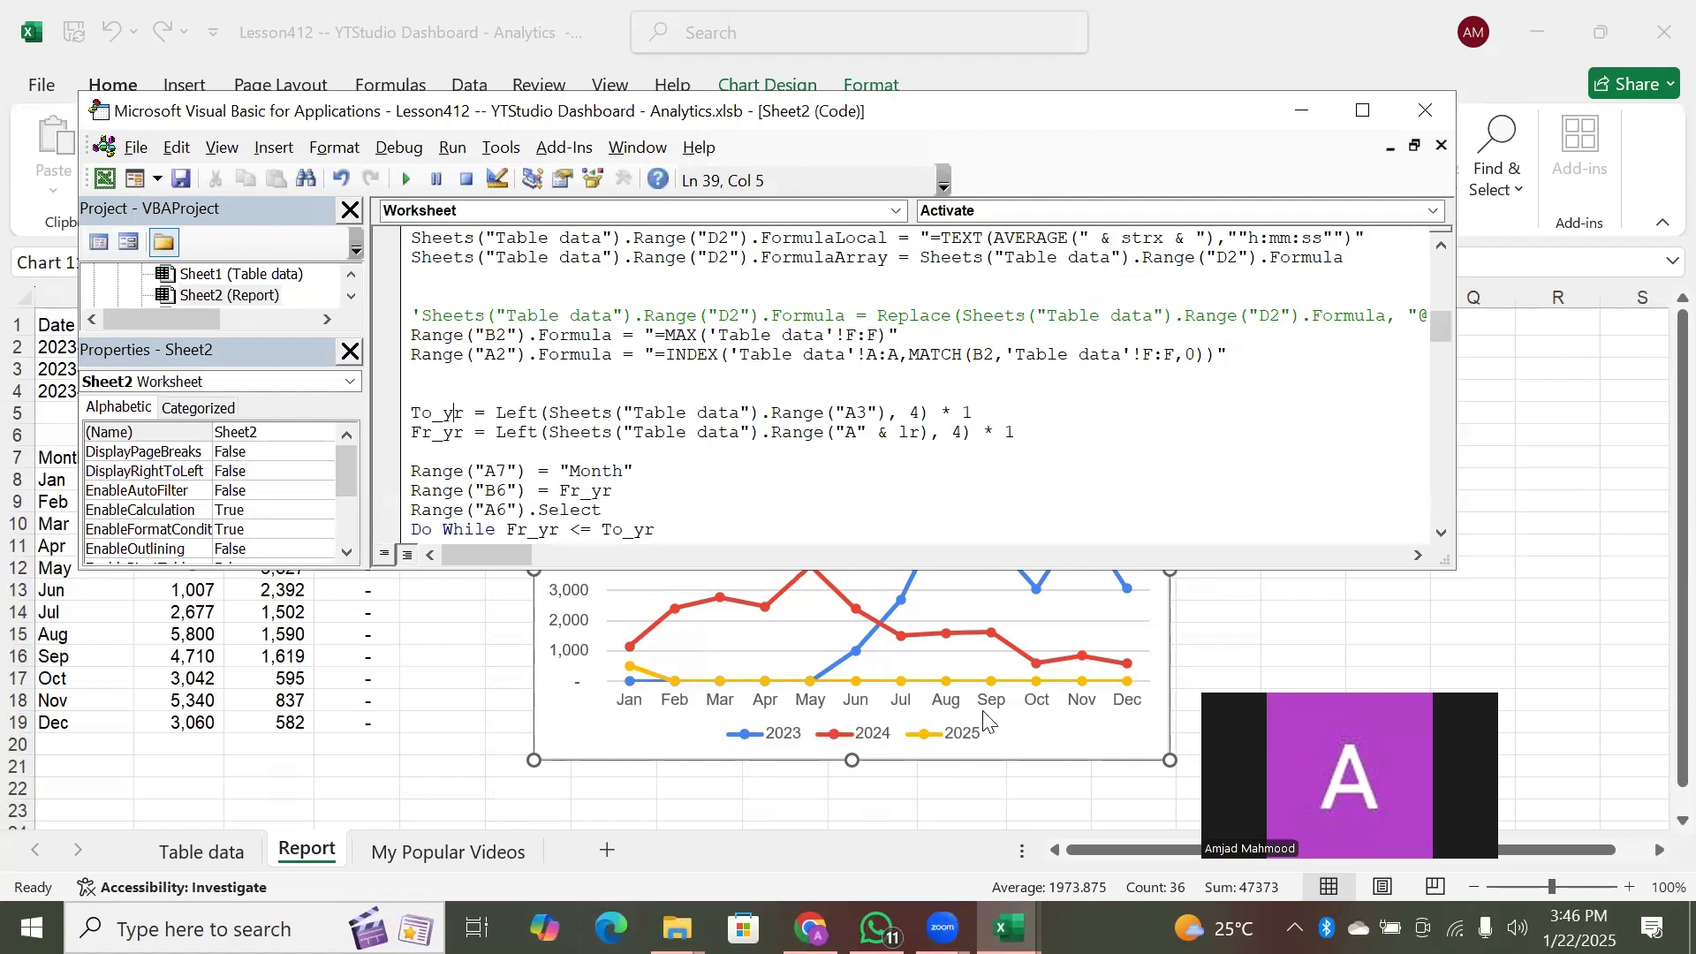
click(1441, 535)
click(1442, 534)
click(1442, 534)
click(1442, 534)
click(1442, 534)
click(1442, 534)
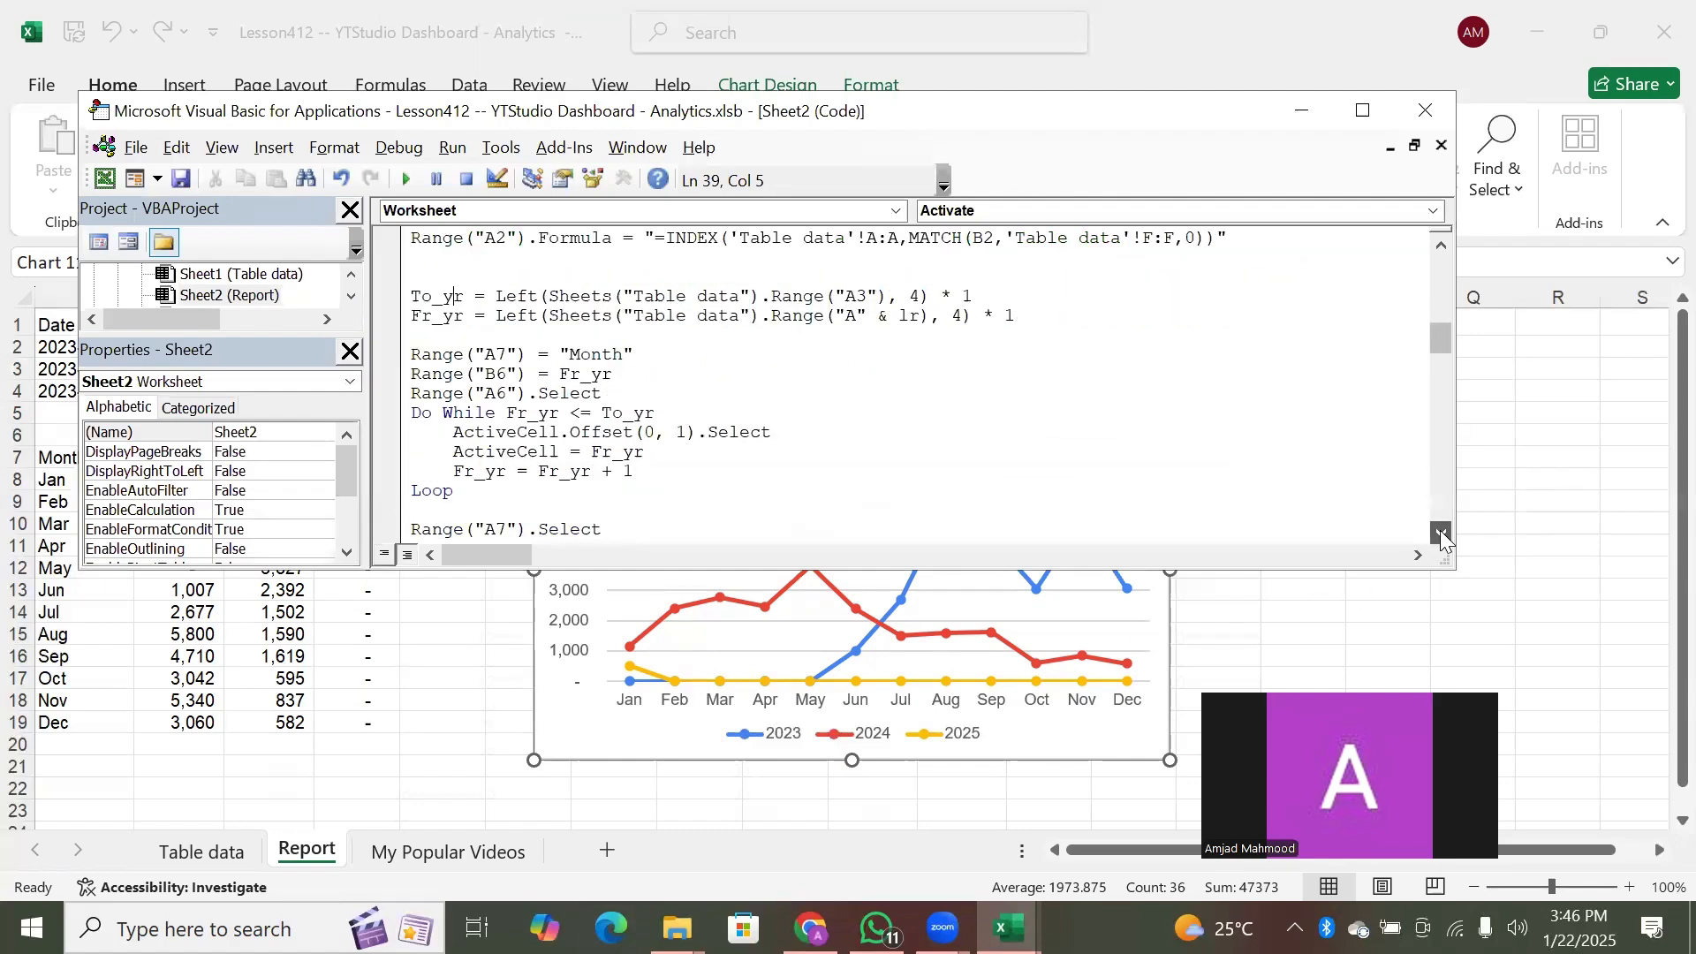
click(1441, 534)
click(1442, 535)
click(1442, 534)
click(1442, 534)
click(1442, 534)
click(1442, 535)
click(1442, 534)
click(1441, 535)
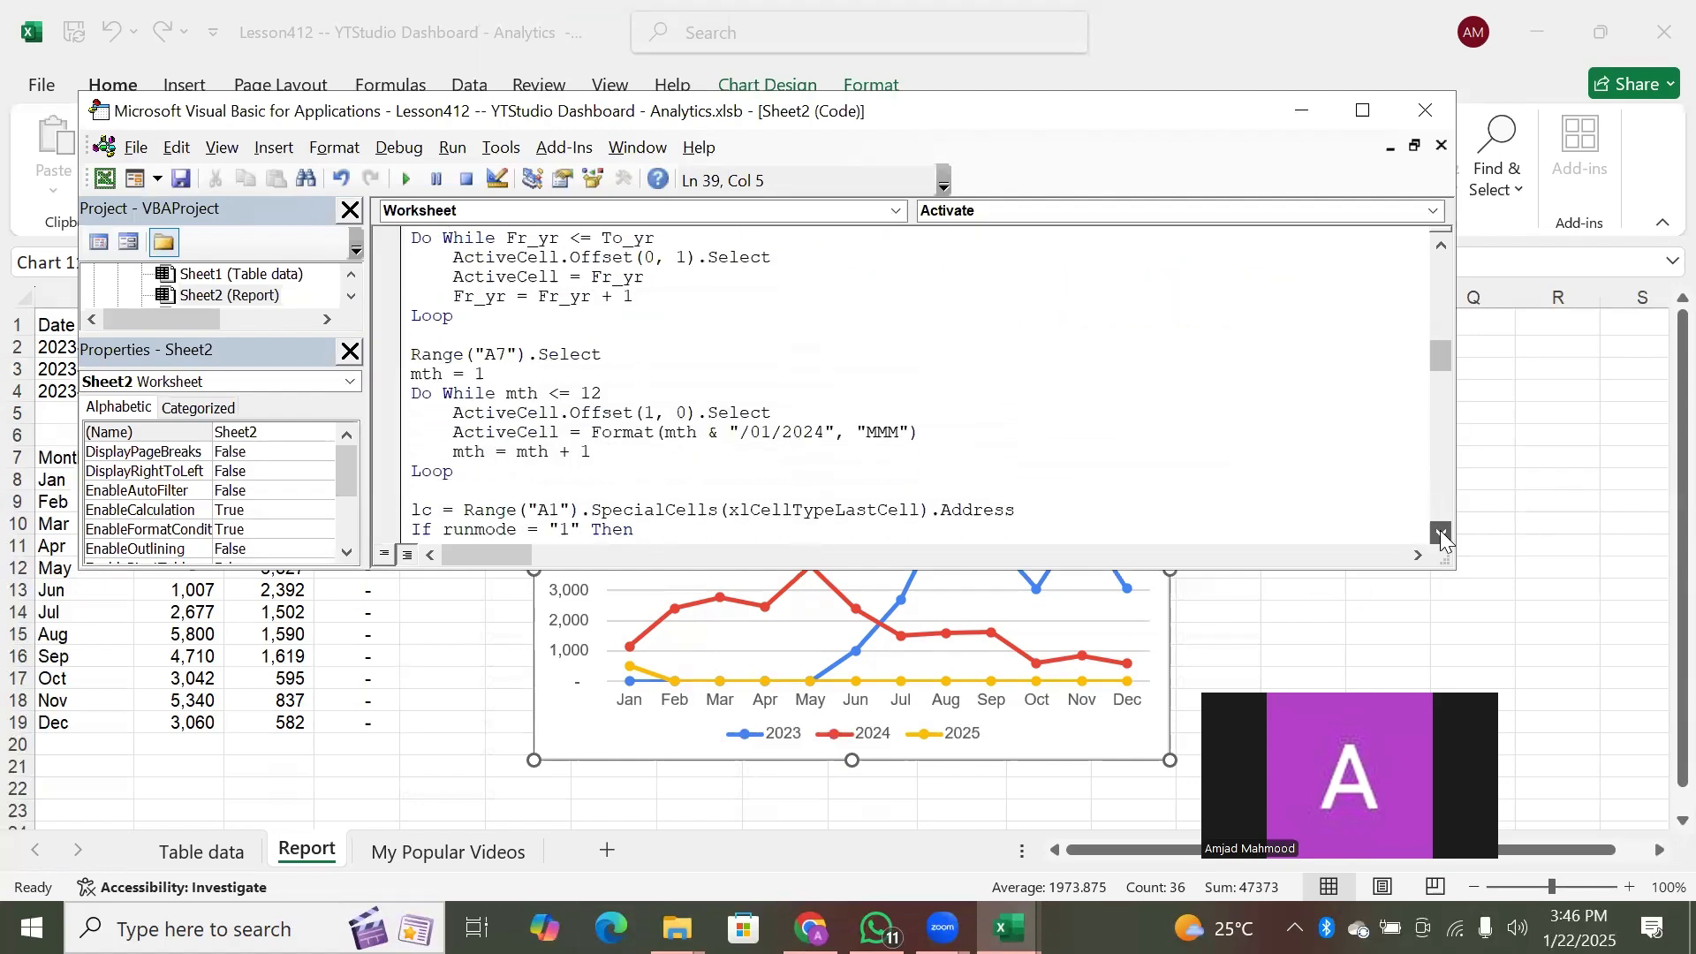
Examine the runmode blocks that write the monthly formulas from B8 and the number formatting applied when runmode is not 3
click(1442, 535)
click(1442, 535)
click(1441, 535)
click(1442, 535)
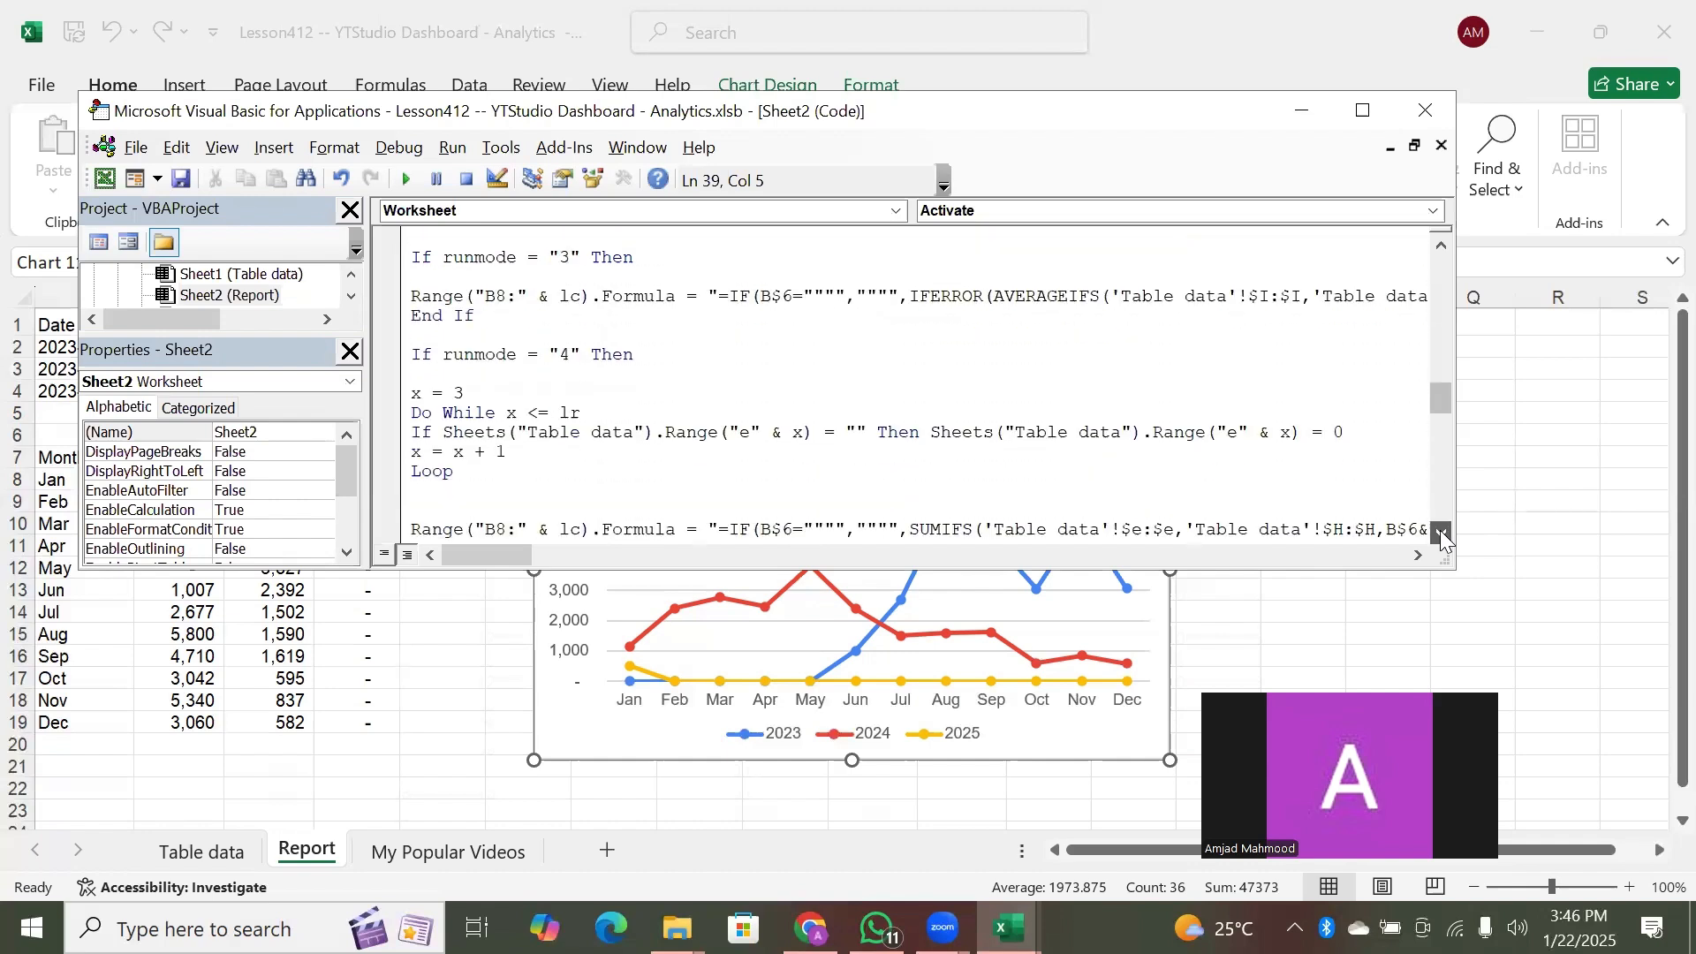
click(1442, 534)
click(1442, 534)
click(1442, 535)
click(1442, 535)
click(1442, 535)
click(1442, 535)
click(1442, 535)
click(1442, 535)
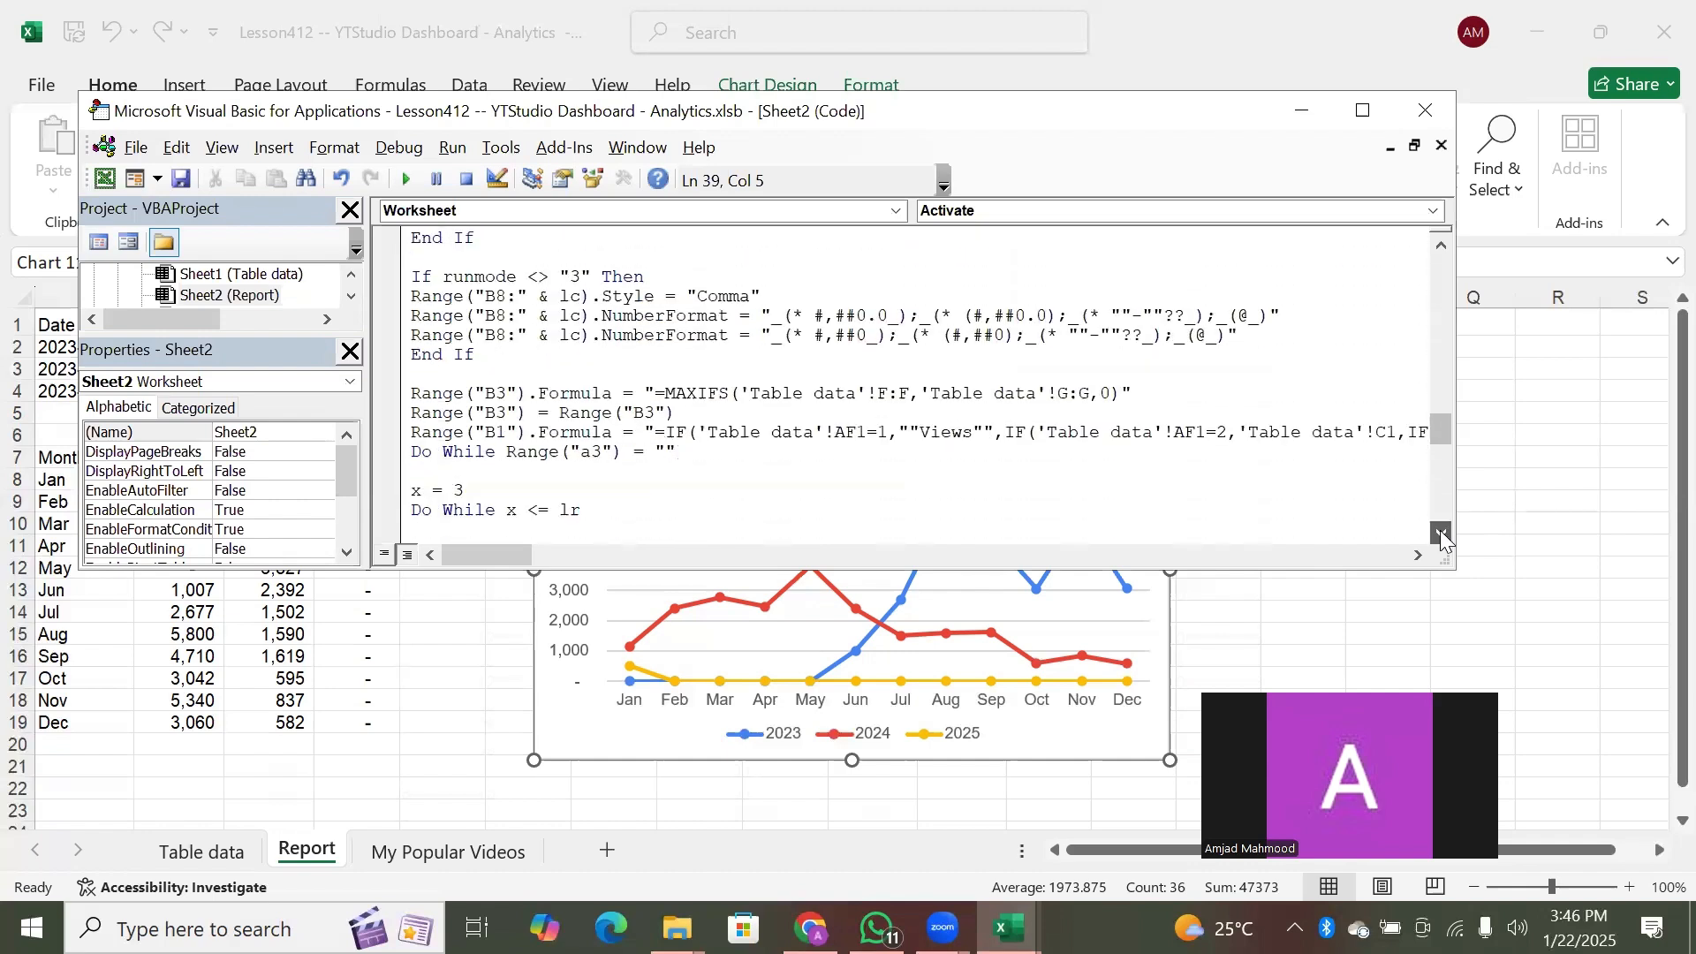
Examine the MAXIFS formulas for B3 and B4 and the loops that find the matching dates for A3 and A4
click(1442, 535)
click(1442, 534)
click(1442, 534)
click(1442, 535)
click(1442, 534)
click(1441, 534)
click(1442, 535)
click(1441, 535)
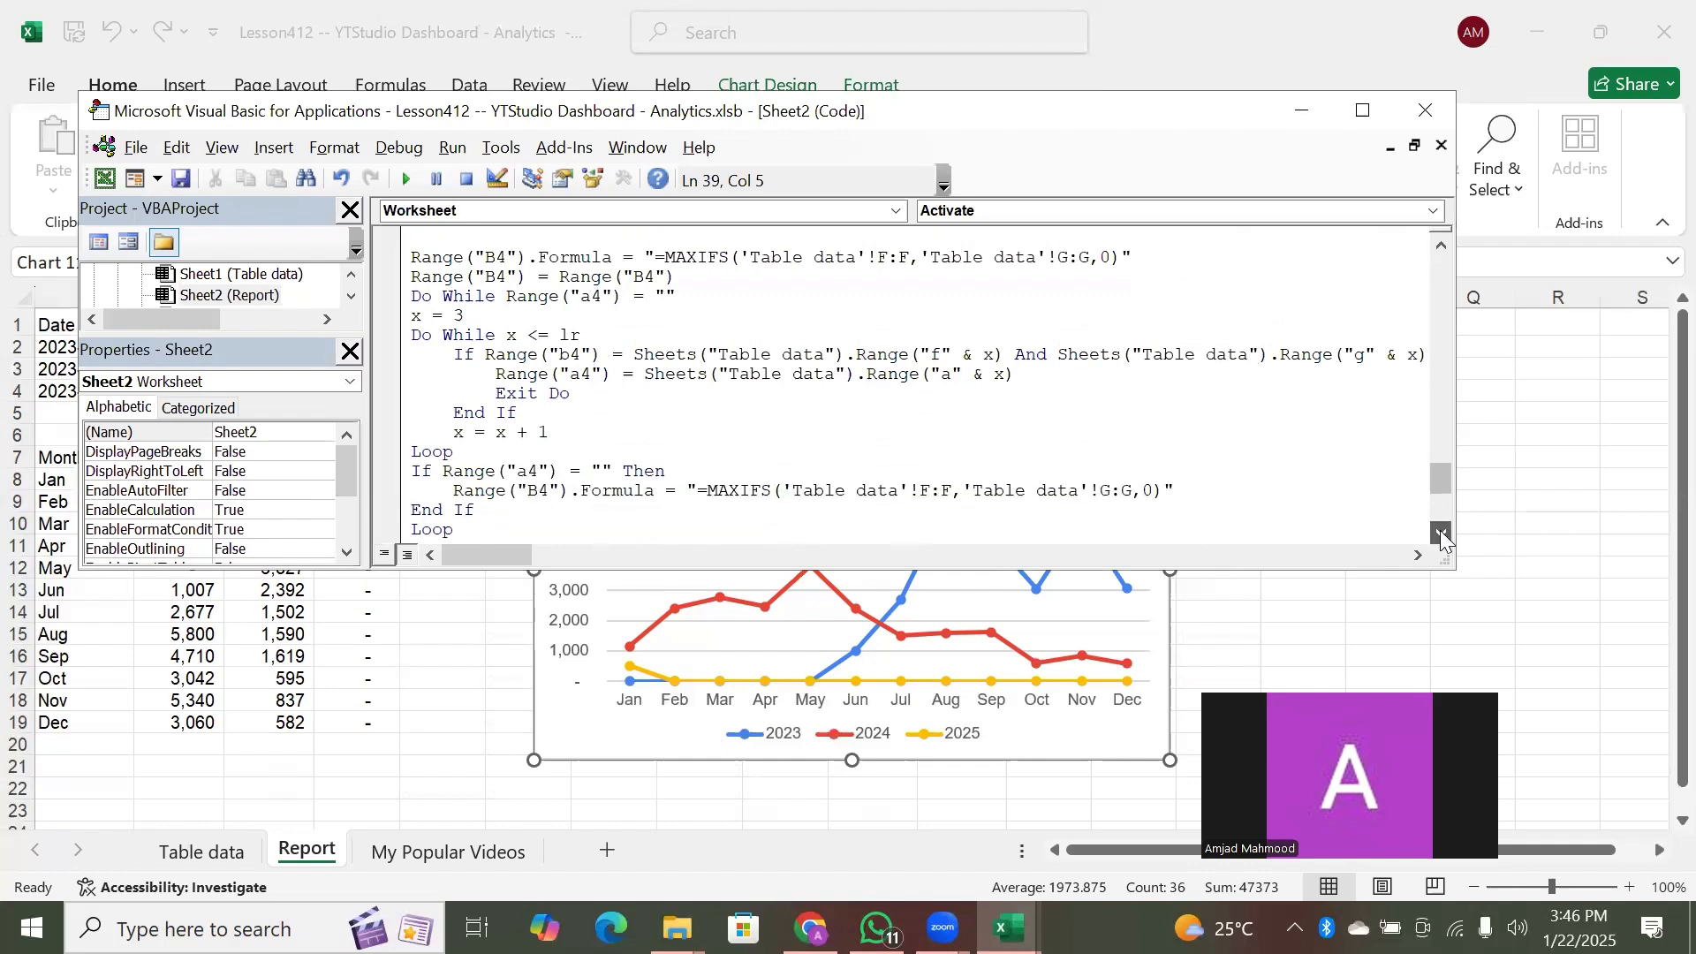
Examine the Call Comparative_Analysis line at the end of the Worksheet_Activate procedure
click(1442, 534)
click(1442, 534)
click(491, 451)
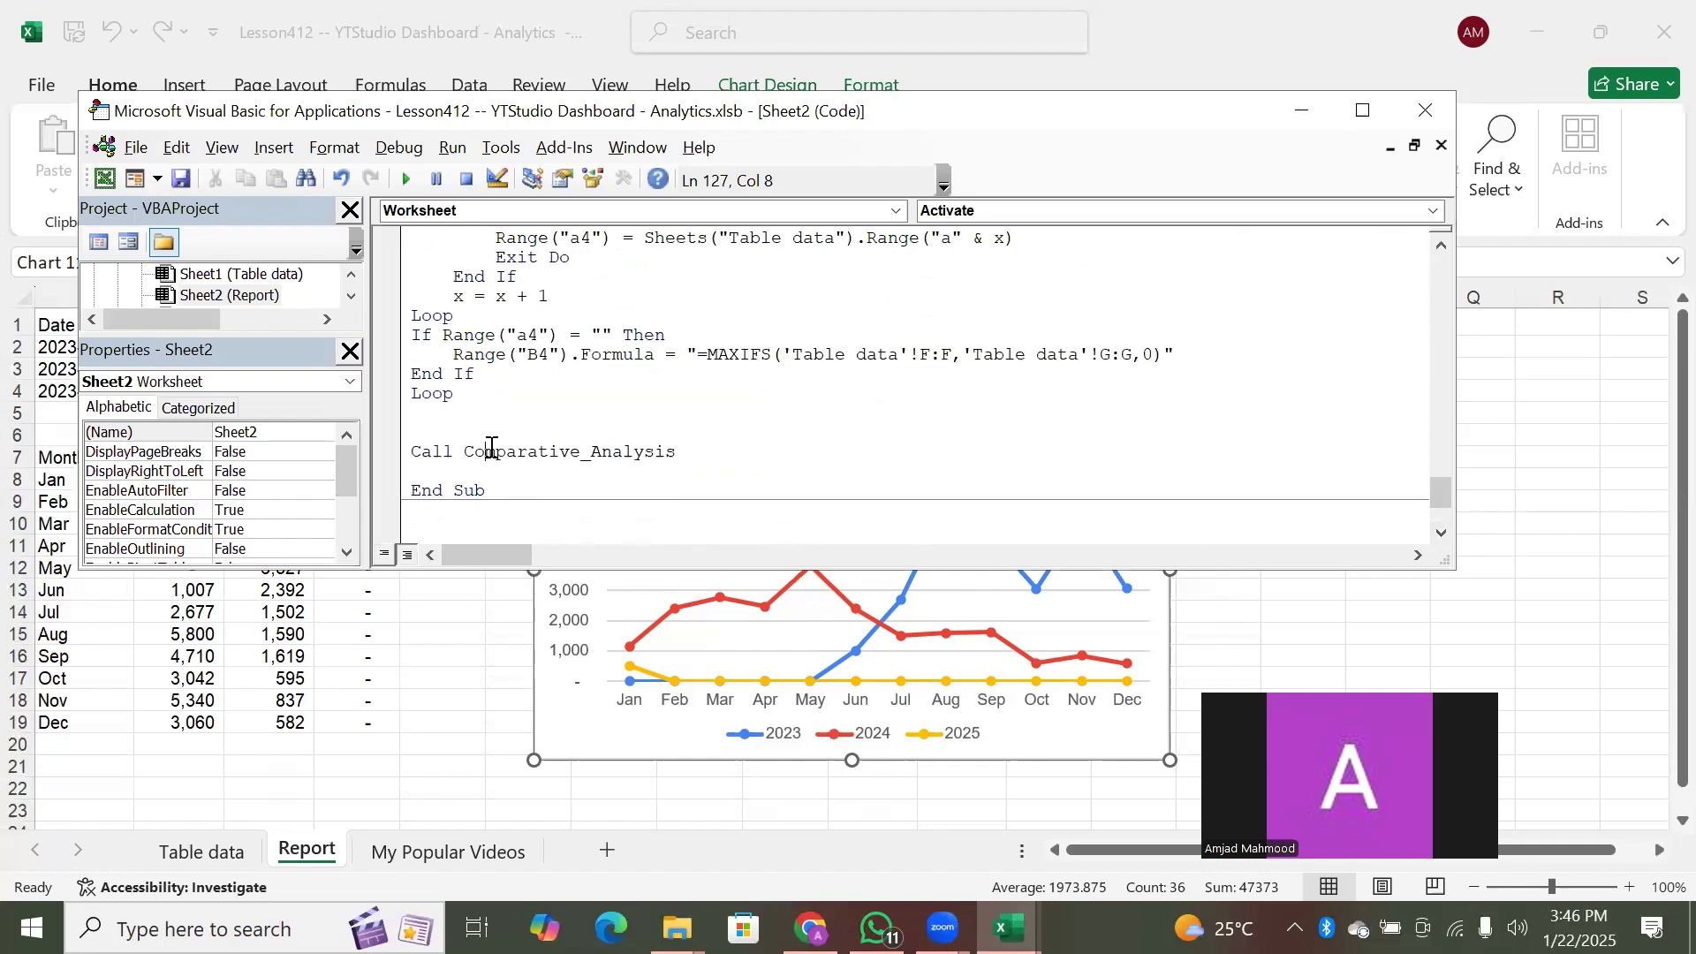
drag(492, 450, 687, 451)
click(718, 450)
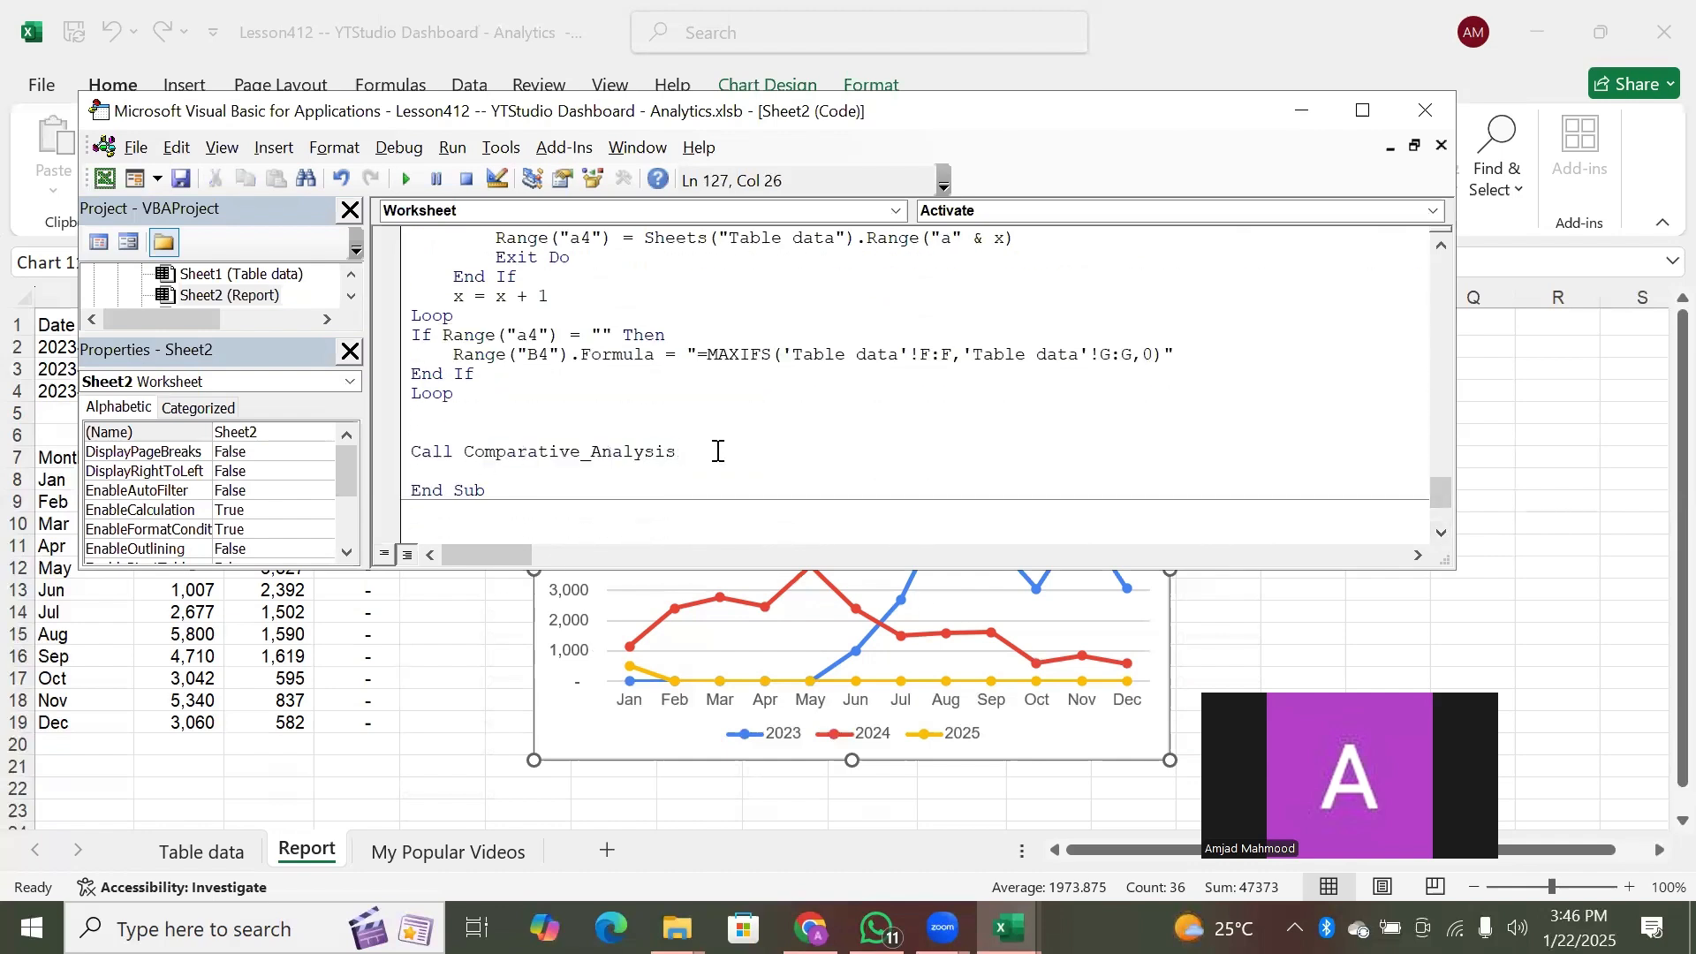